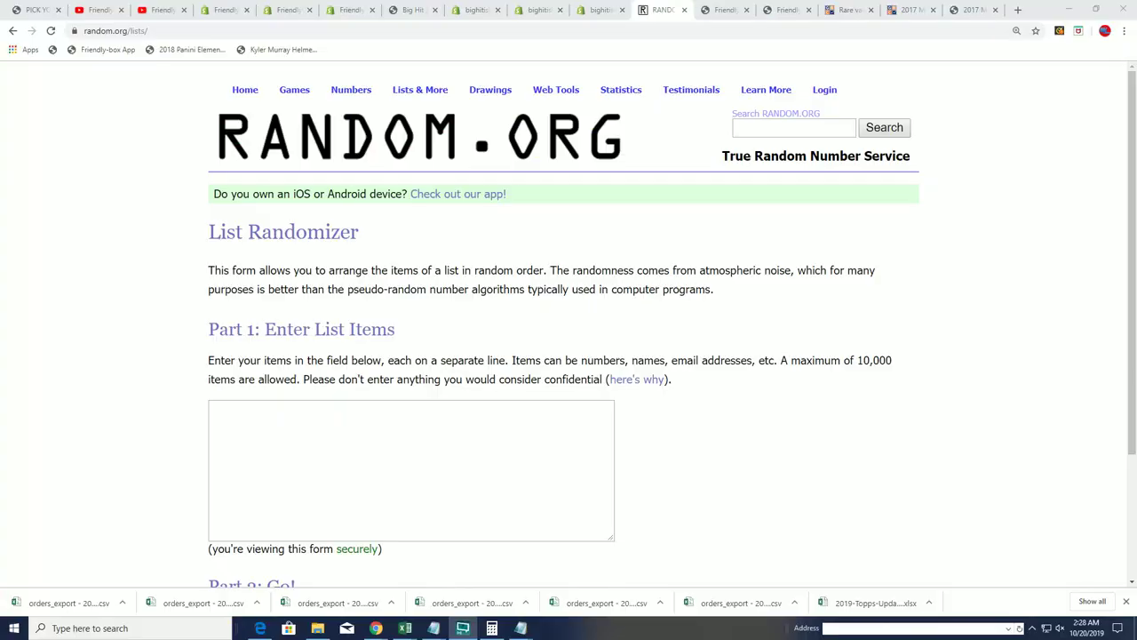
Open the Week 6 NFL Promo page of the Friendly Box Breaks store and review the Week 7 NFL Promo team list
click(36, 10)
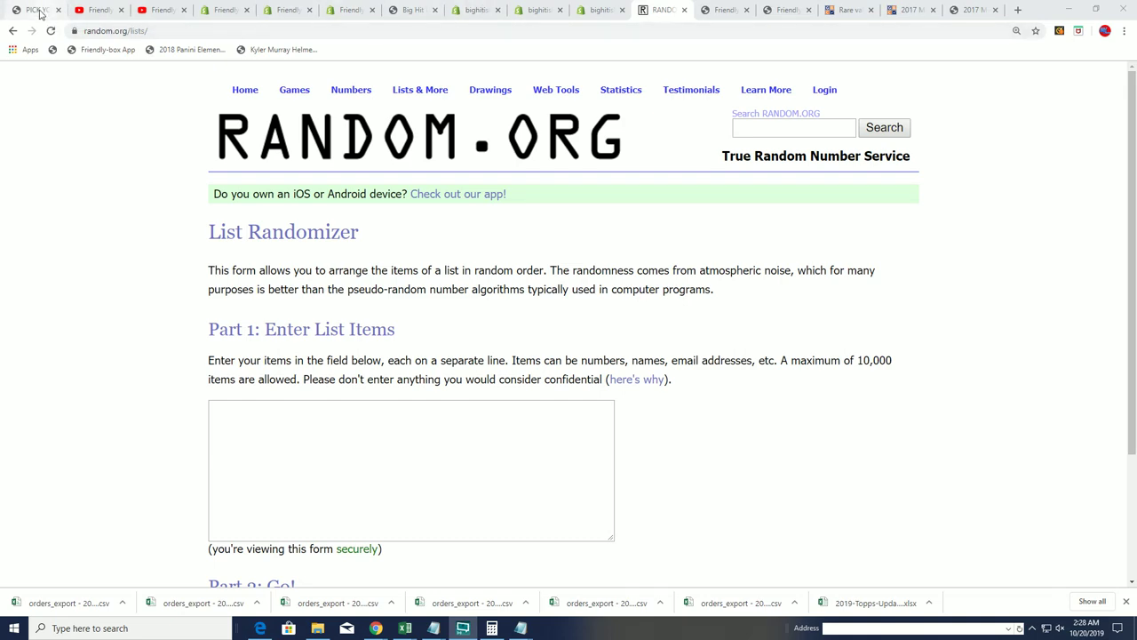
scroll(757, 219, up, 4)
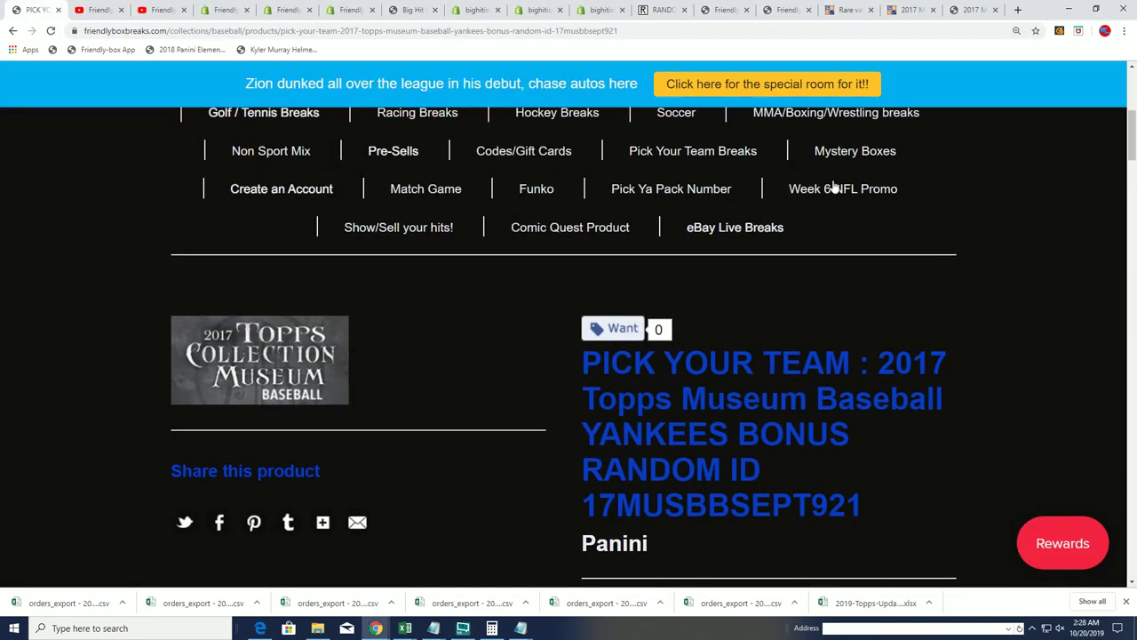
click(790, 186)
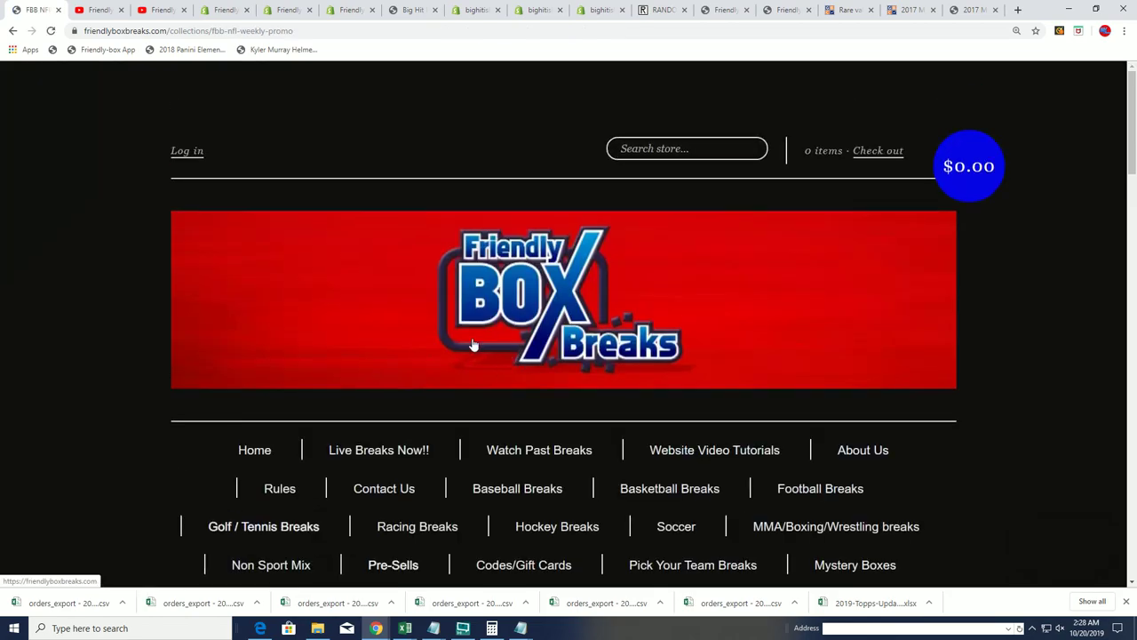
scroll(532, 303, down, 10)
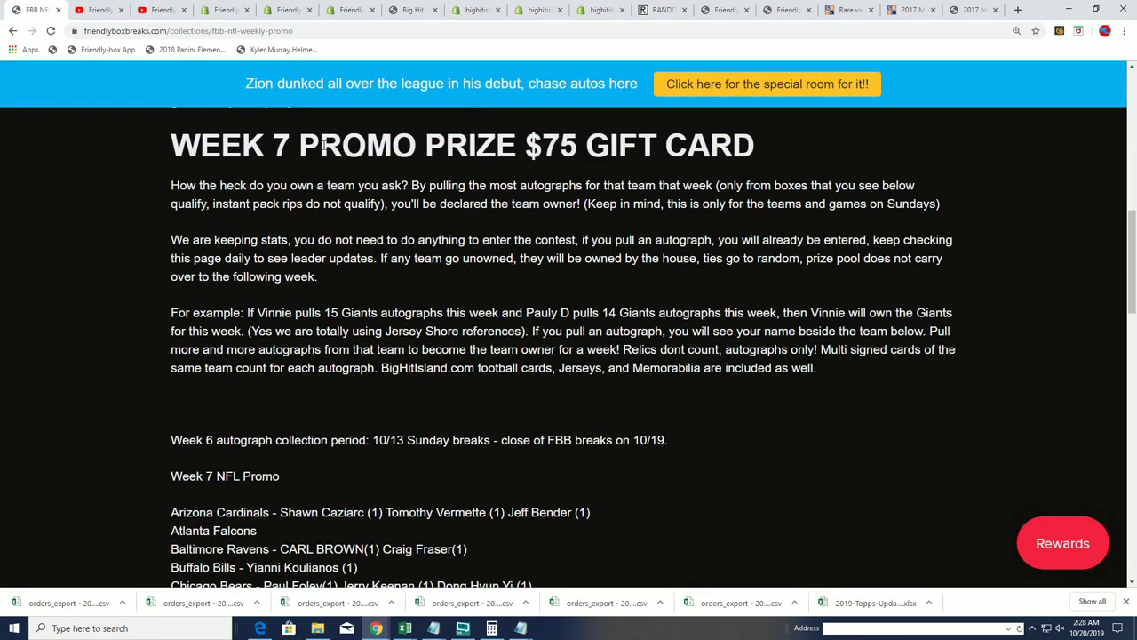
scroll(345, 276, down, 3)
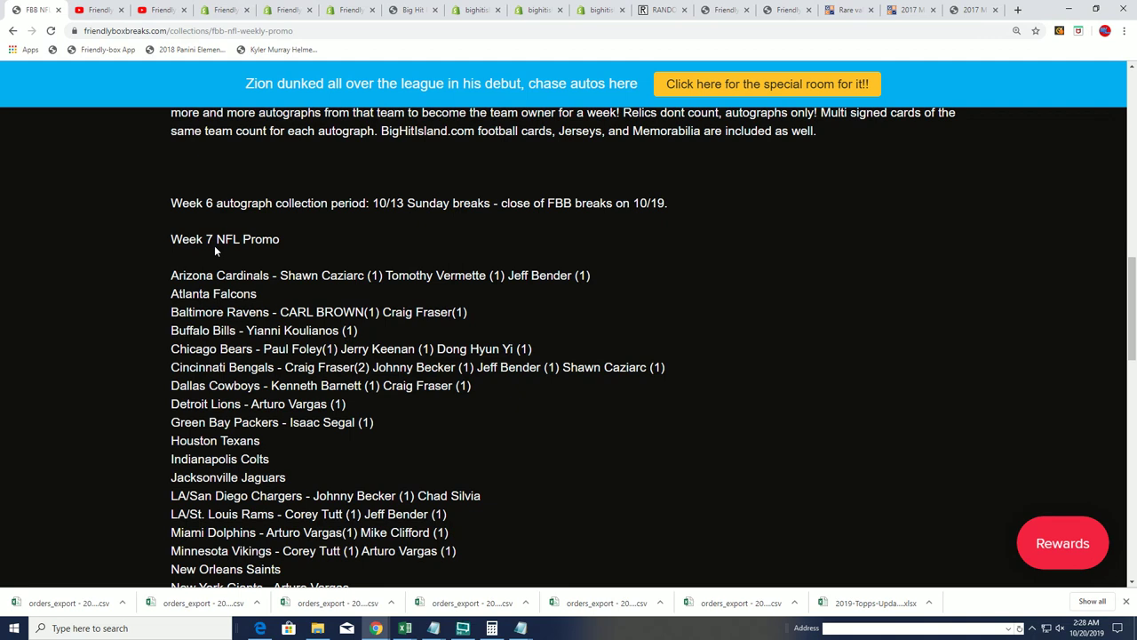
drag(281, 240, 268, 266)
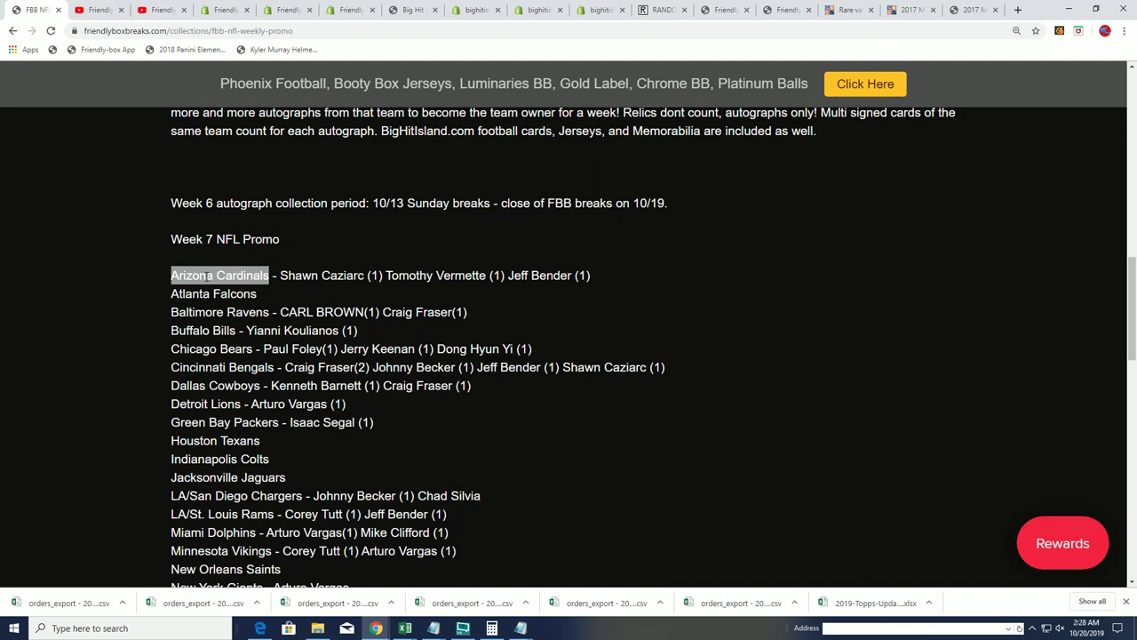
scroll(213, 262, down, 1)
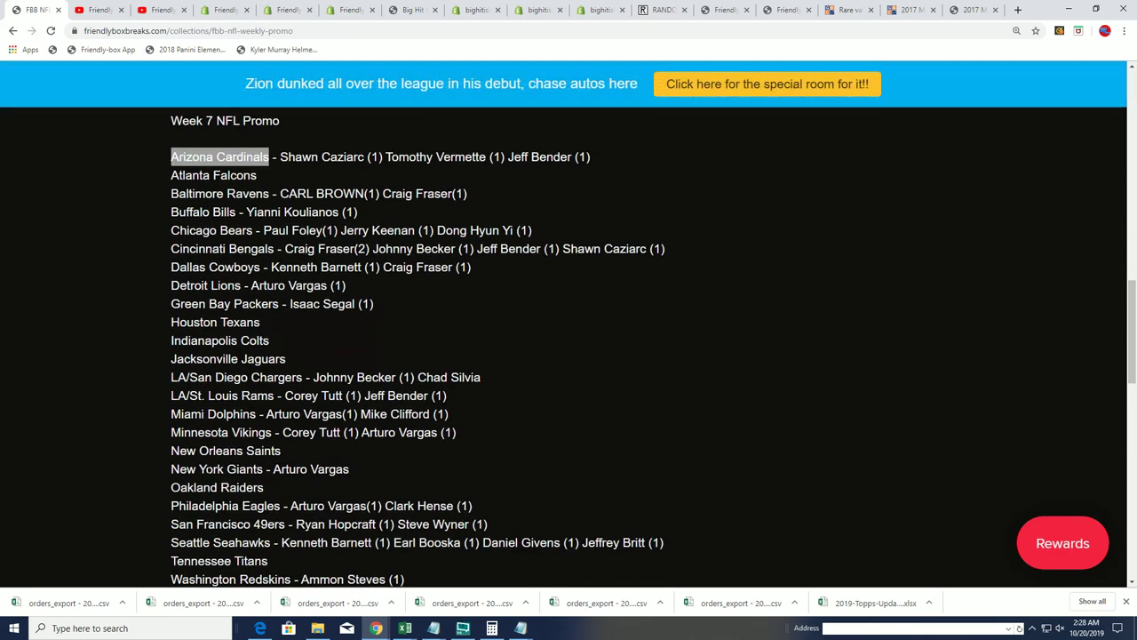
scroll(276, 293, up, 1)
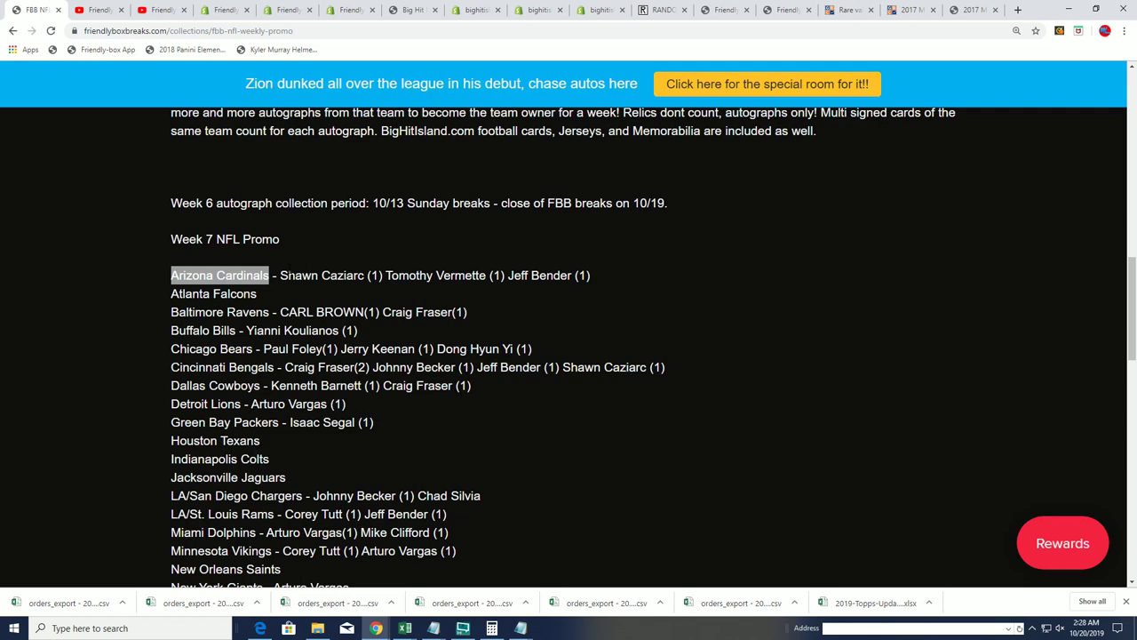
Copy the Arizona Cardinals participants from the promo list into the RANDOM.ORG List Randomizer, with one name per line
drag(594, 275, 283, 275)
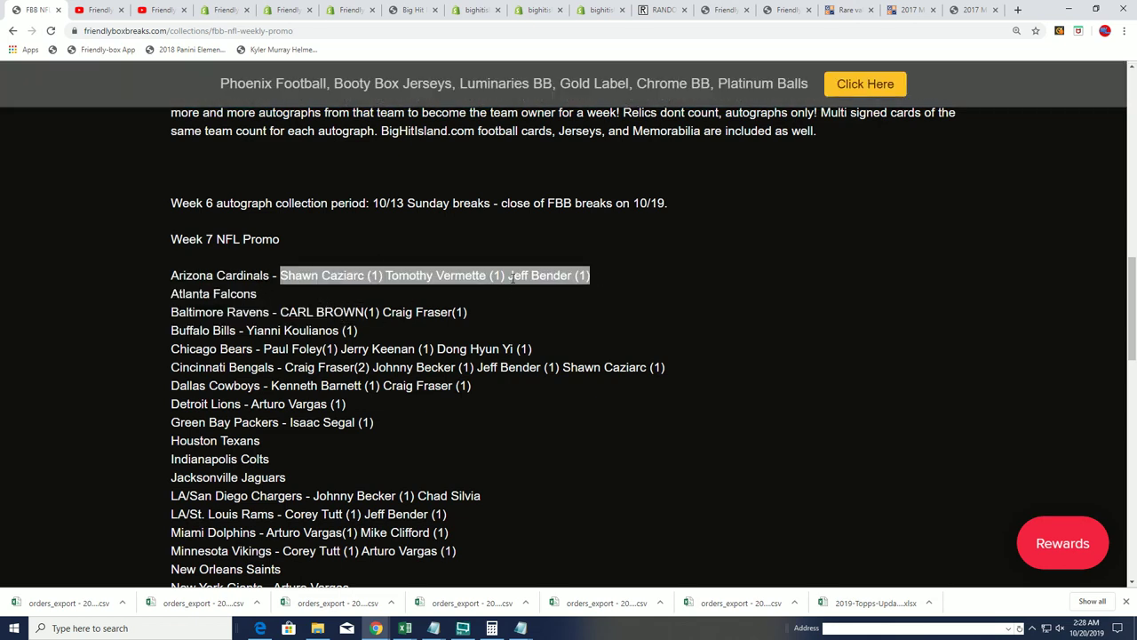
right_click(339, 277)
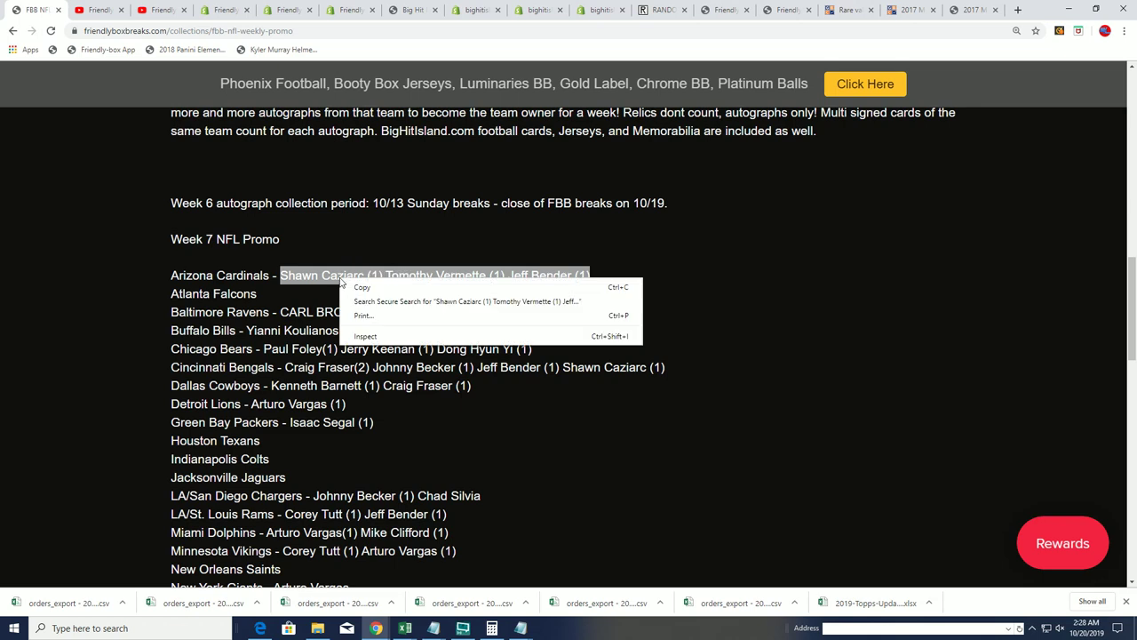
click(360, 286)
click(661, 8)
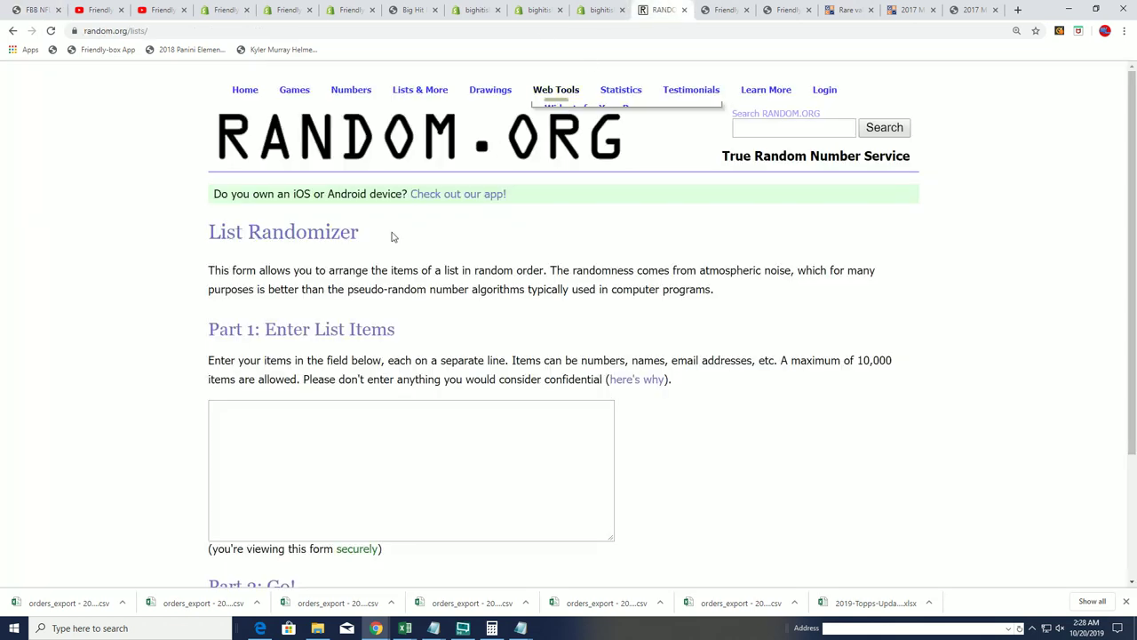
right_click(225, 407)
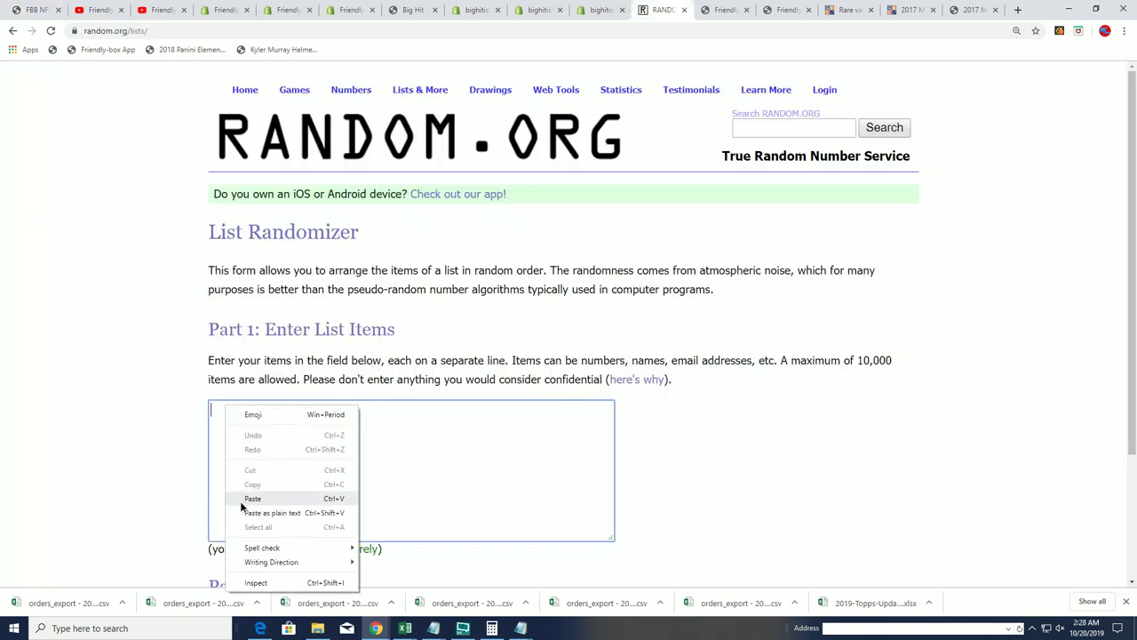
click(248, 498)
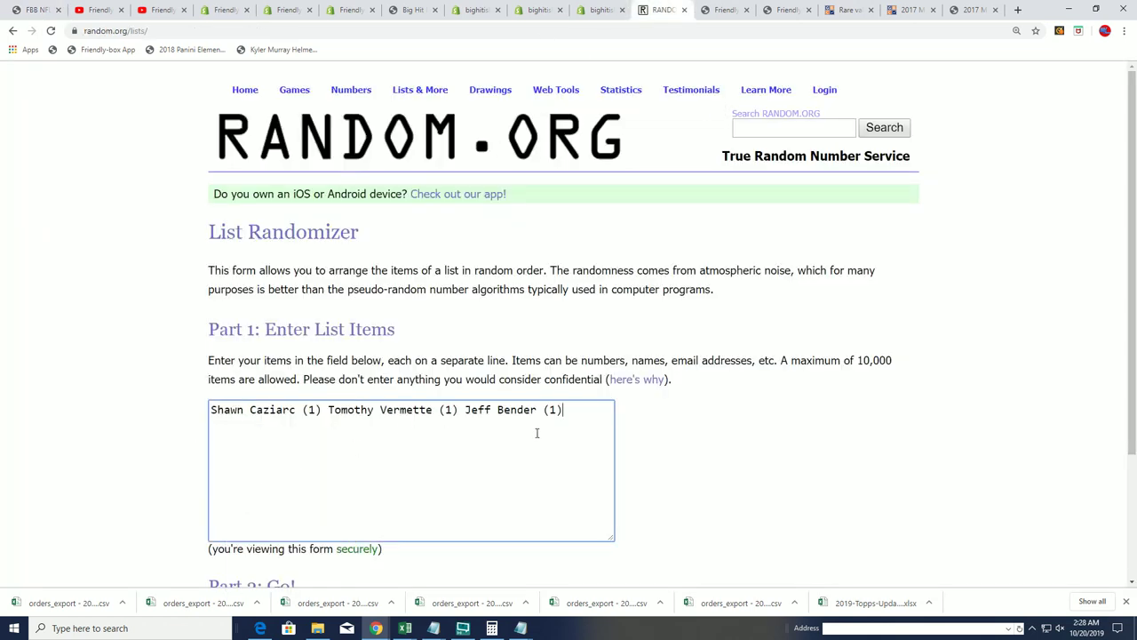
key(Return)
click(349, 424)
key(Return)
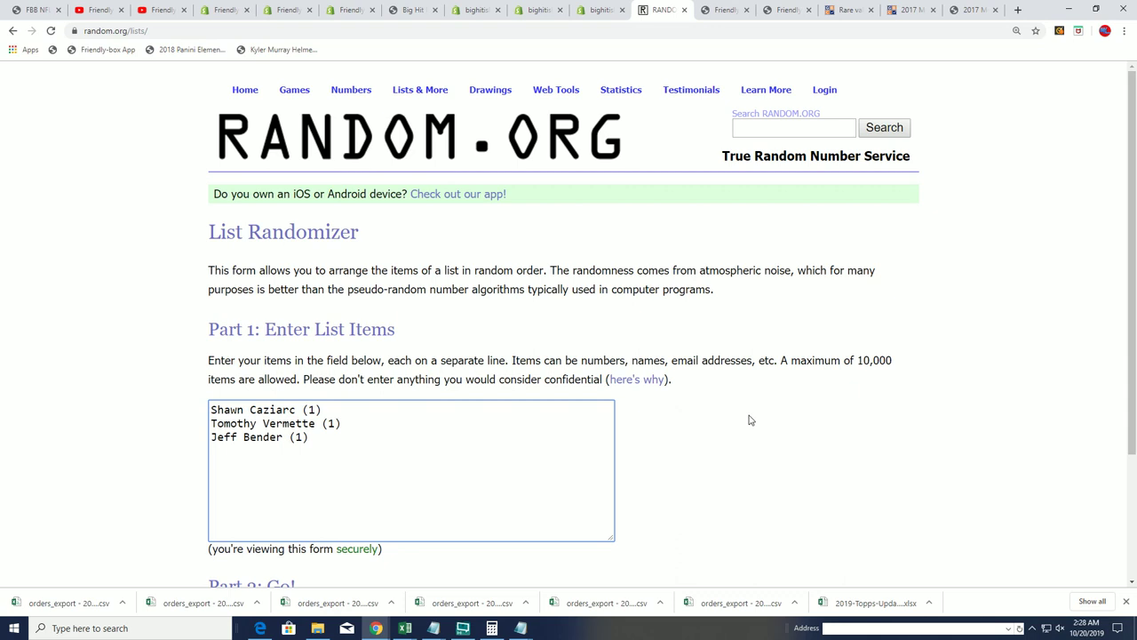
Randomize the Arizona Cardinals list seven times
scroll(749, 420, down, 3)
click(254, 480)
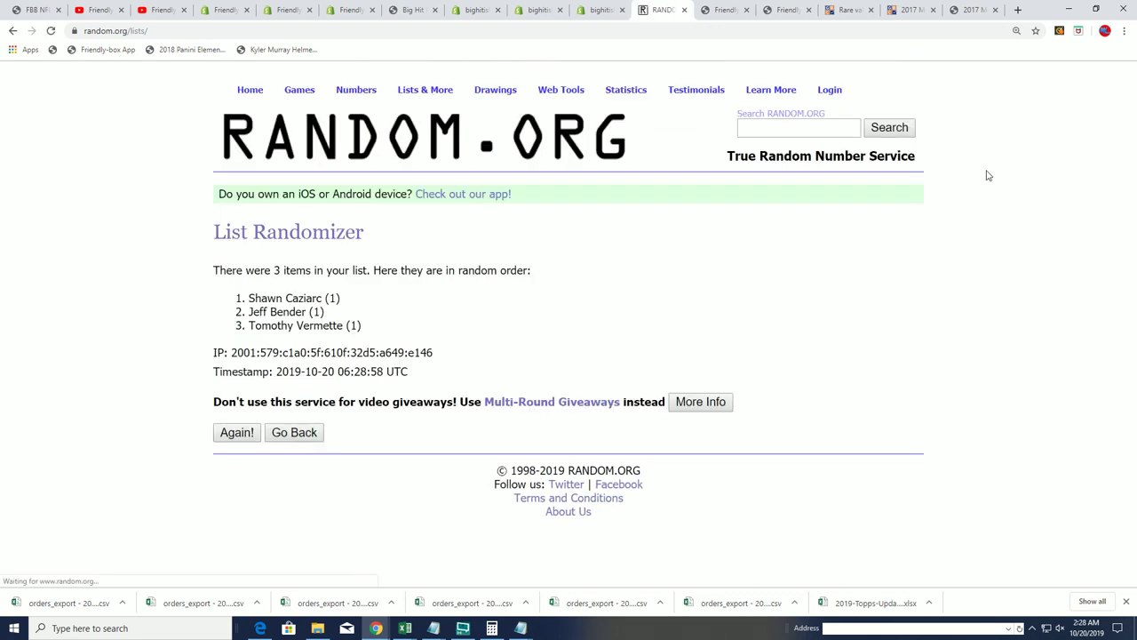
click(236, 432)
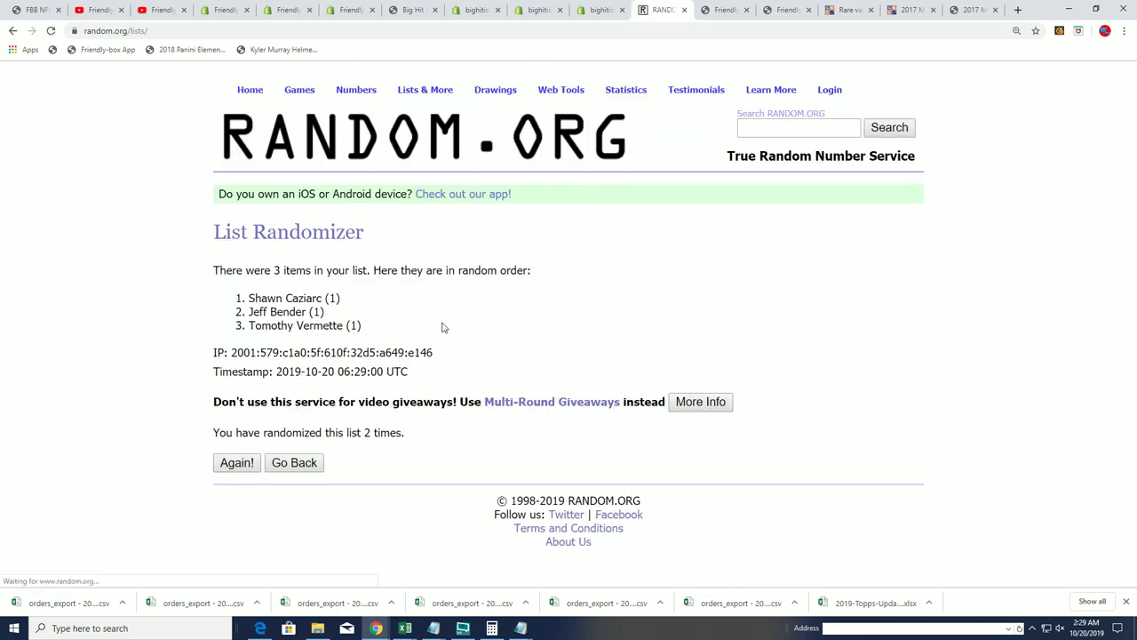
click(237, 462)
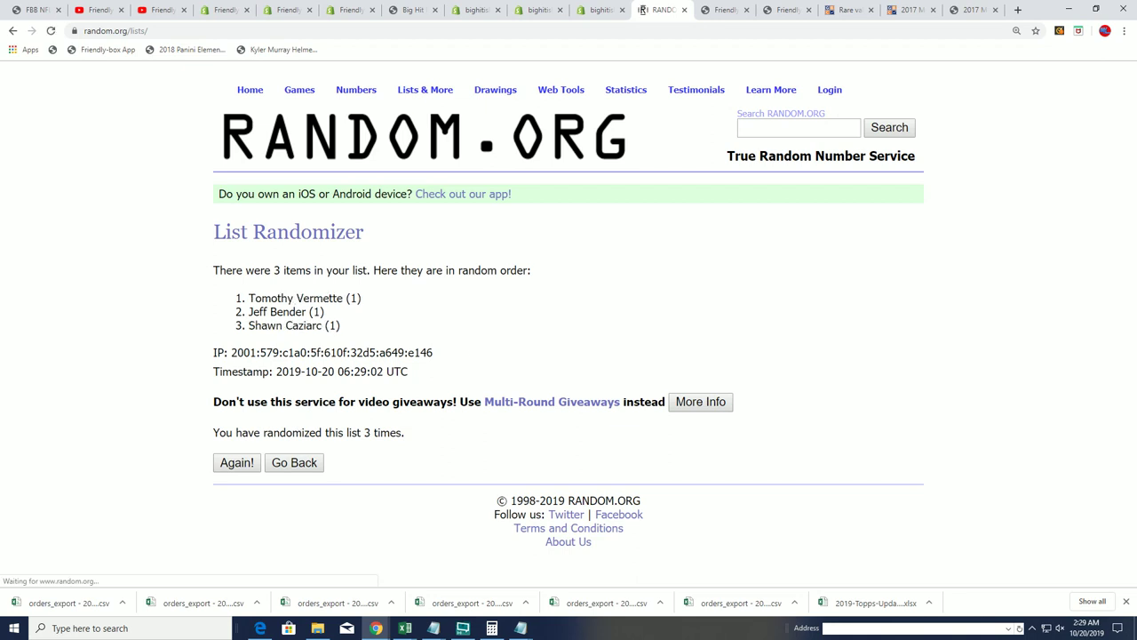
click(237, 462)
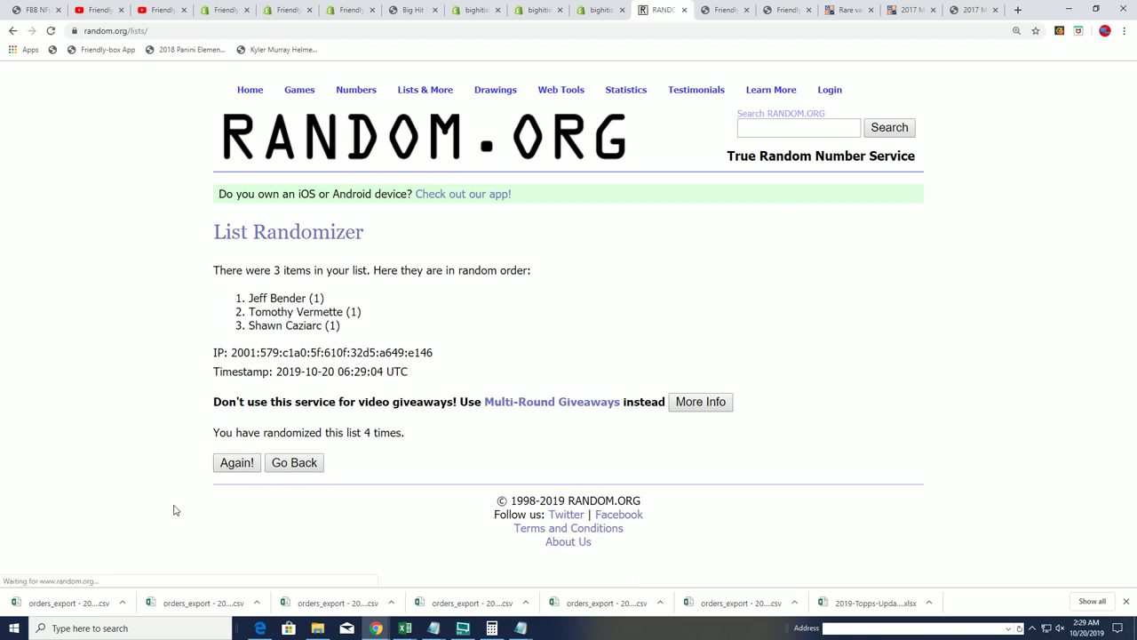
click(236, 462)
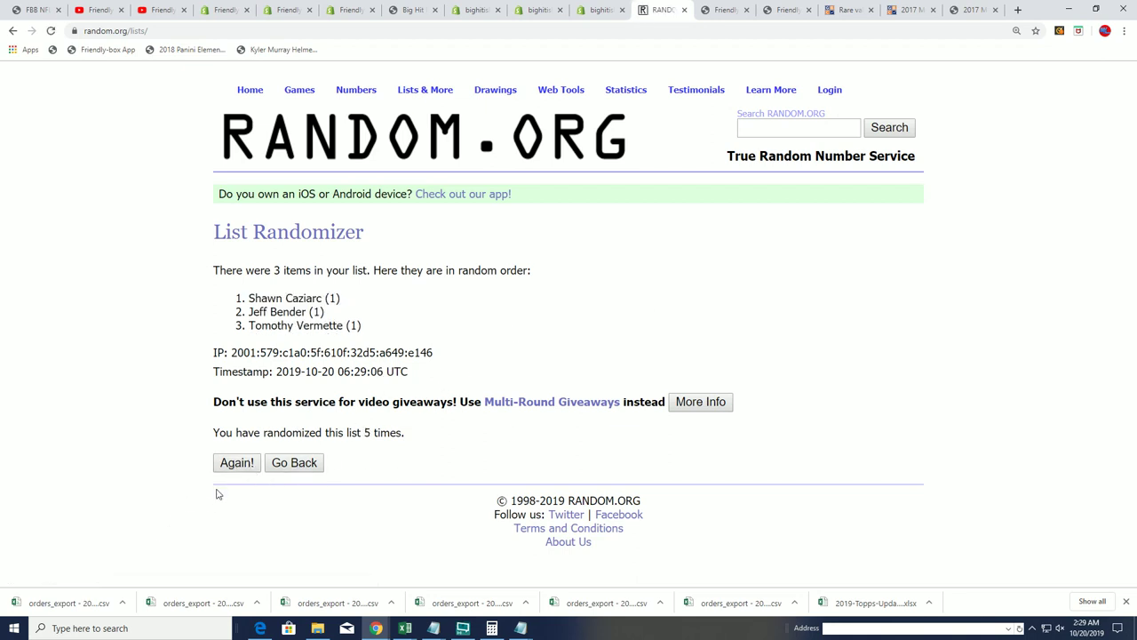
click(236, 462)
click(237, 464)
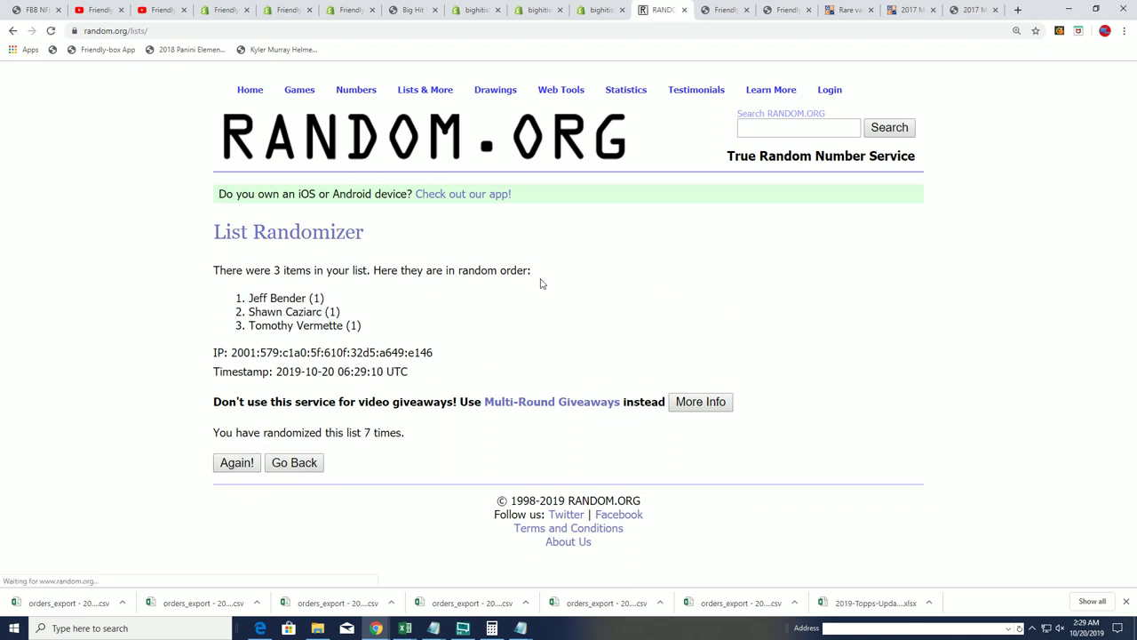
Copy the first-placed entry of the randomized list and replace all names on the Arizona Cardinals line in Notepad with it
drag(350, 300, 256, 296)
right_click(314, 299)
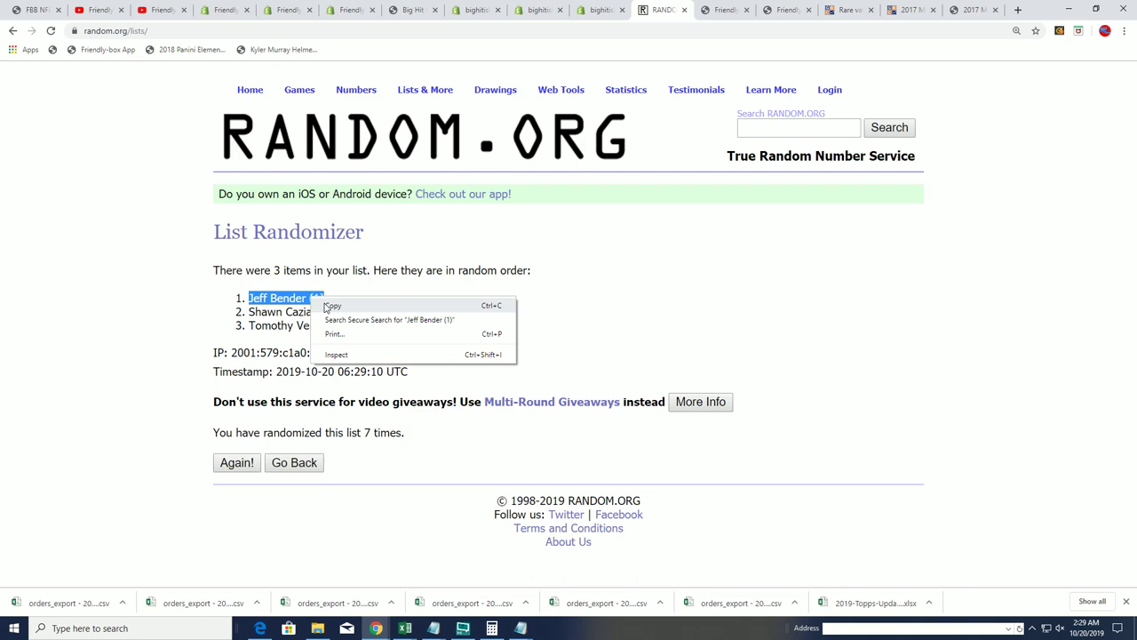
click(329, 305)
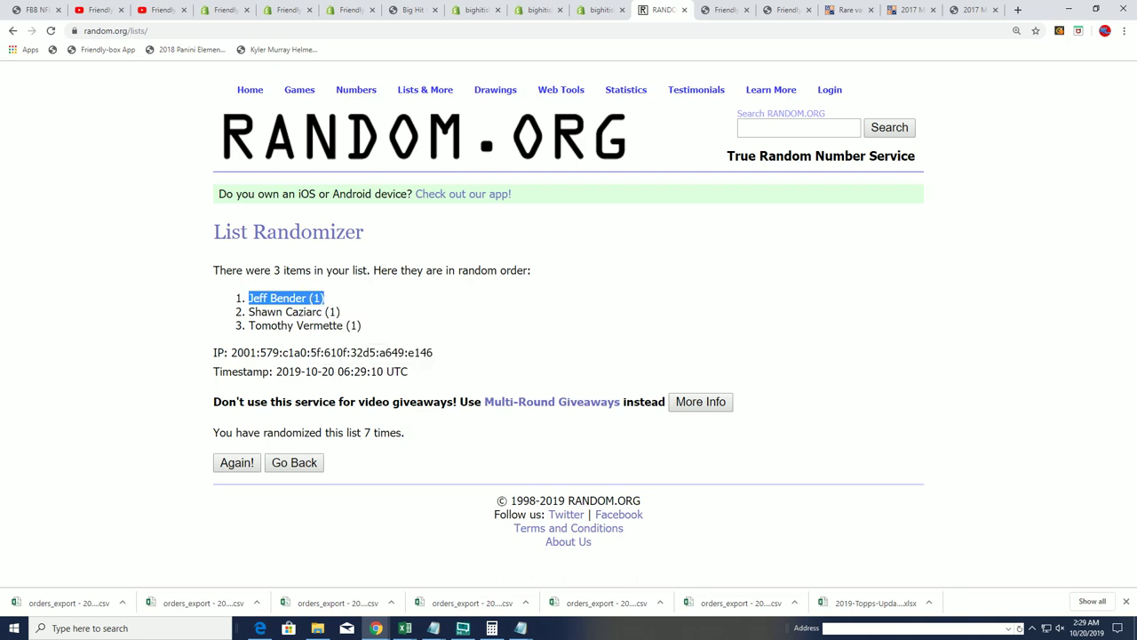
key(alt+Tab)
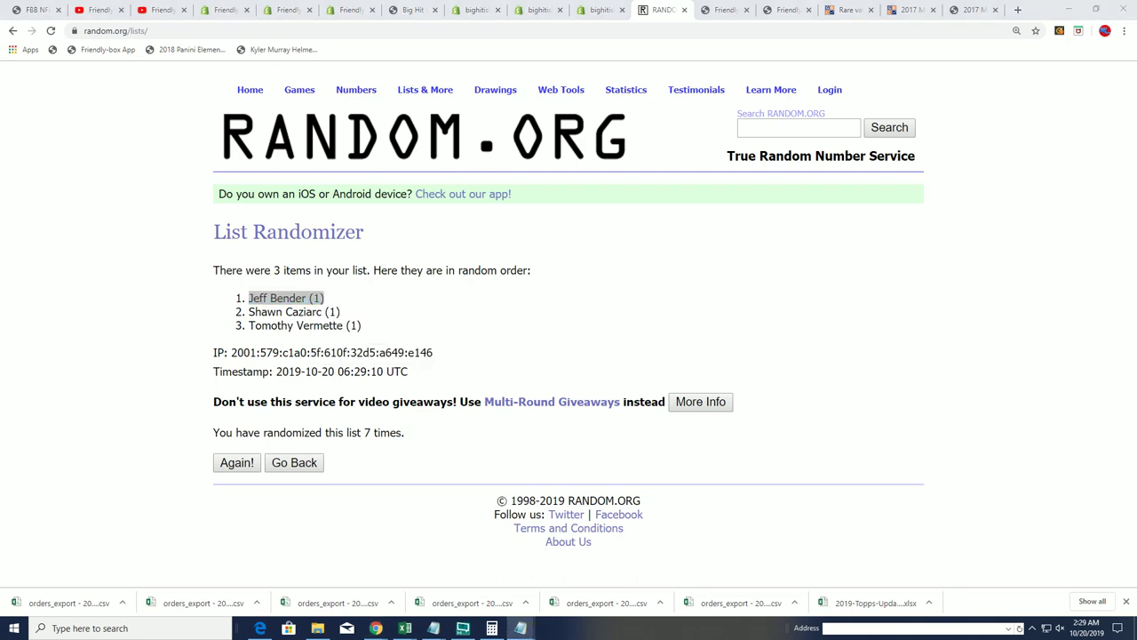
click(520, 629)
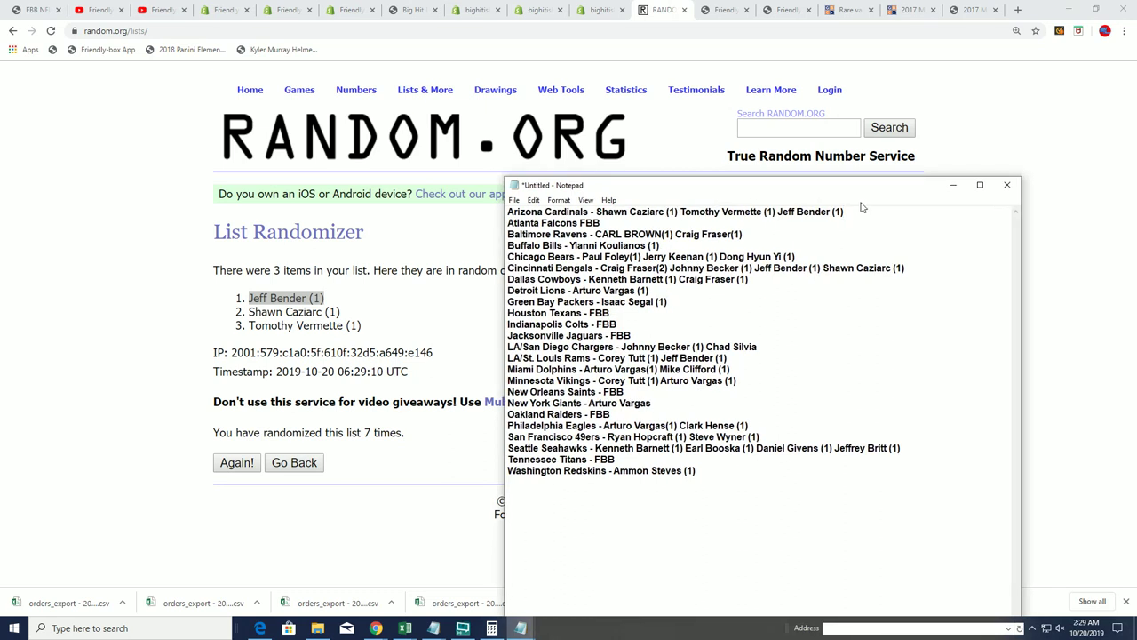
drag(855, 211, 601, 211)
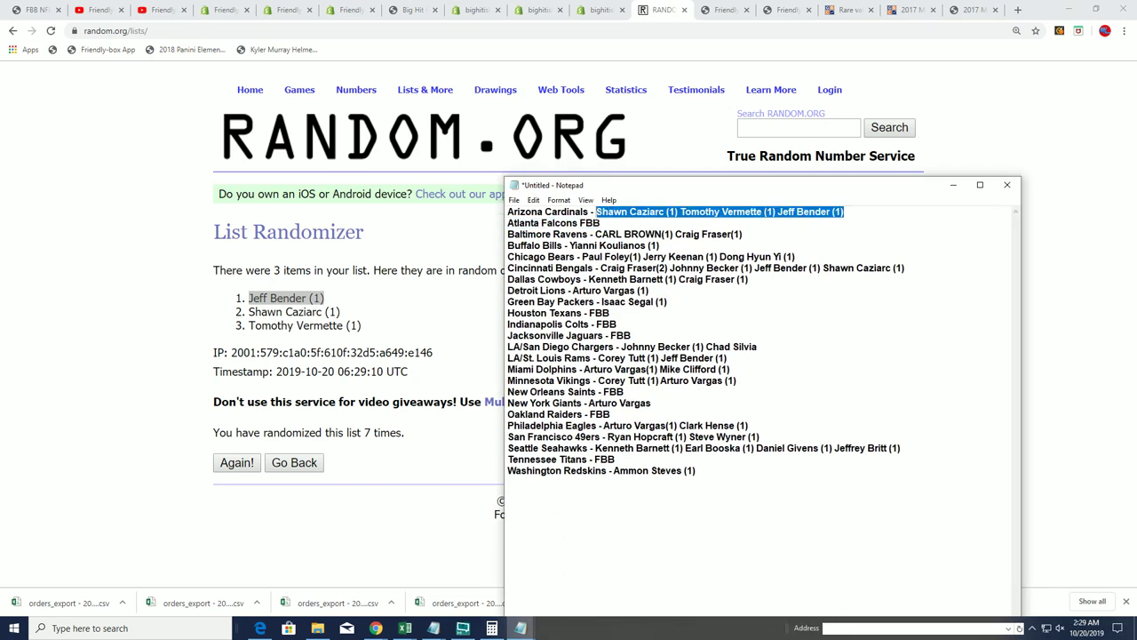
key(BackSpace)
key(ctrl+v)
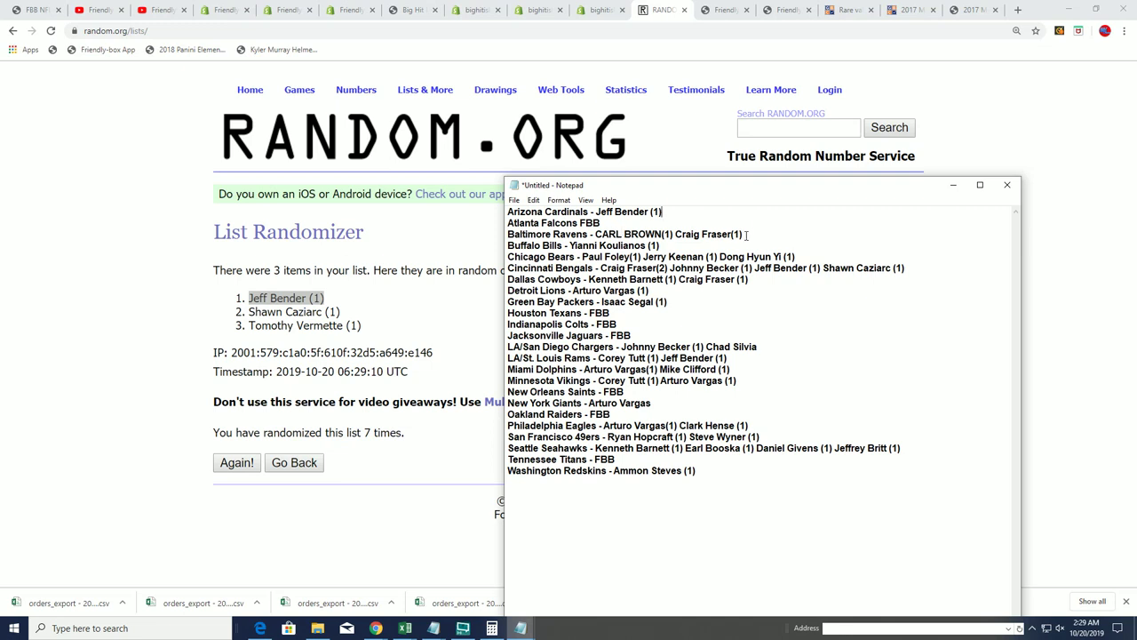
Copy the Baltimore Ravens participants from Notepad into a blank RANDOM.ORG List Randomizer form, with one name per line
drag(746, 235, 595, 234)
right_click(607, 237)
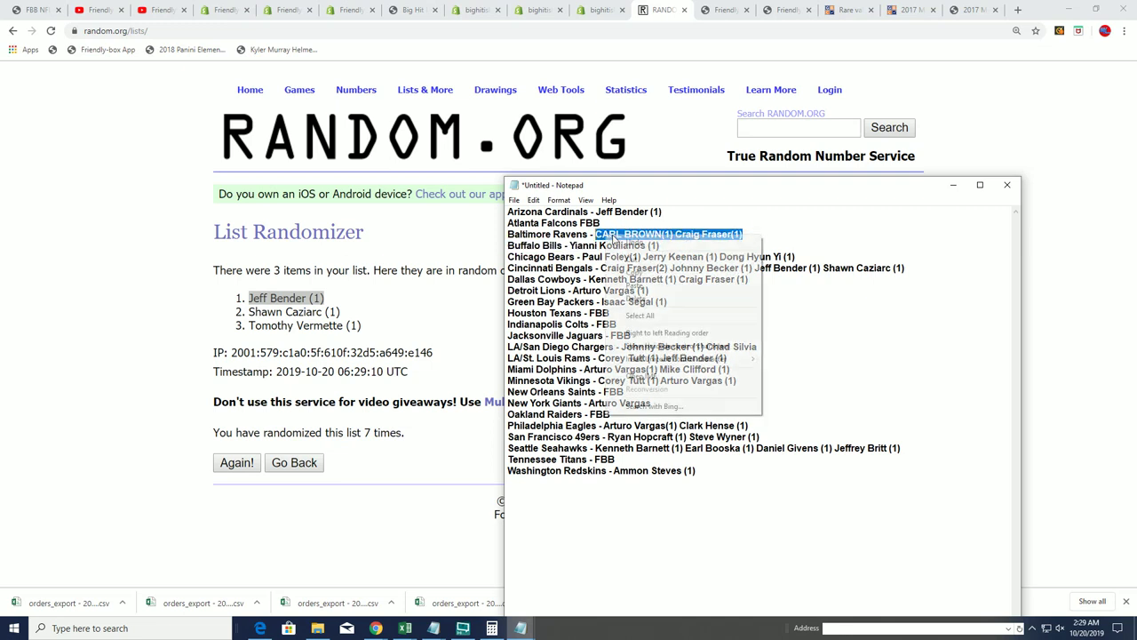
click(640, 270)
click(262, 326)
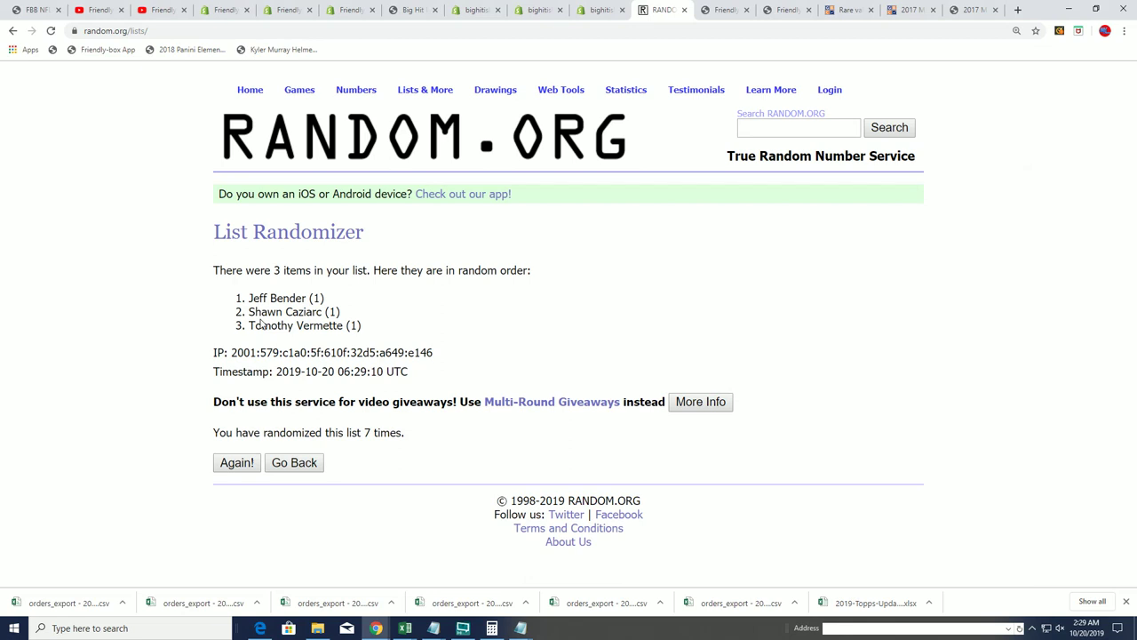
mouse_move(425, 89)
click(435, 111)
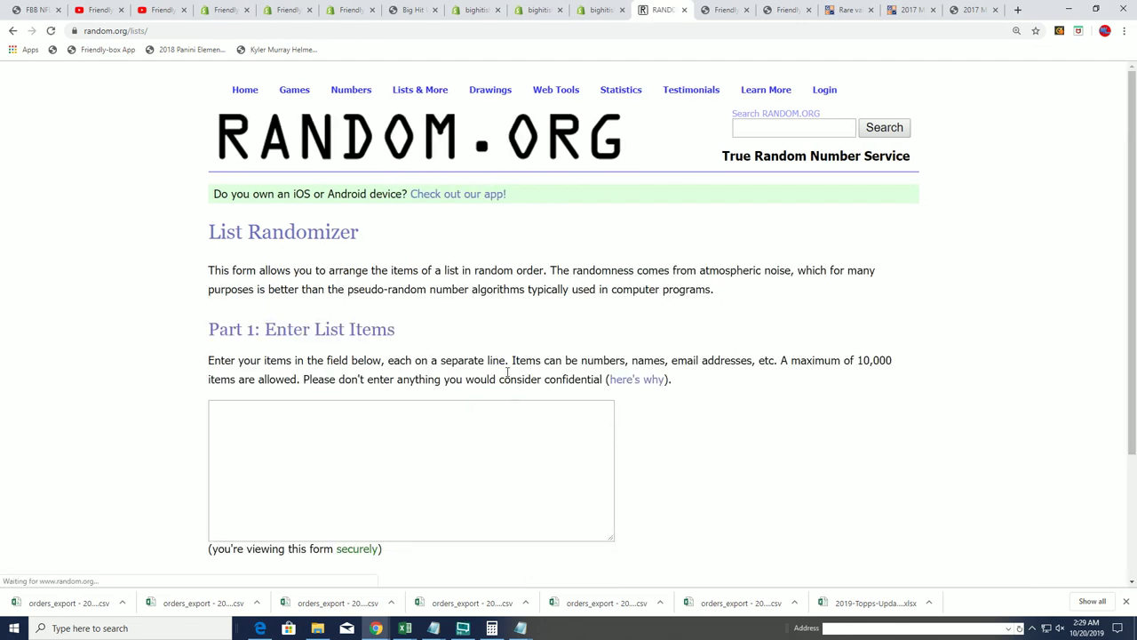
right_click(228, 415)
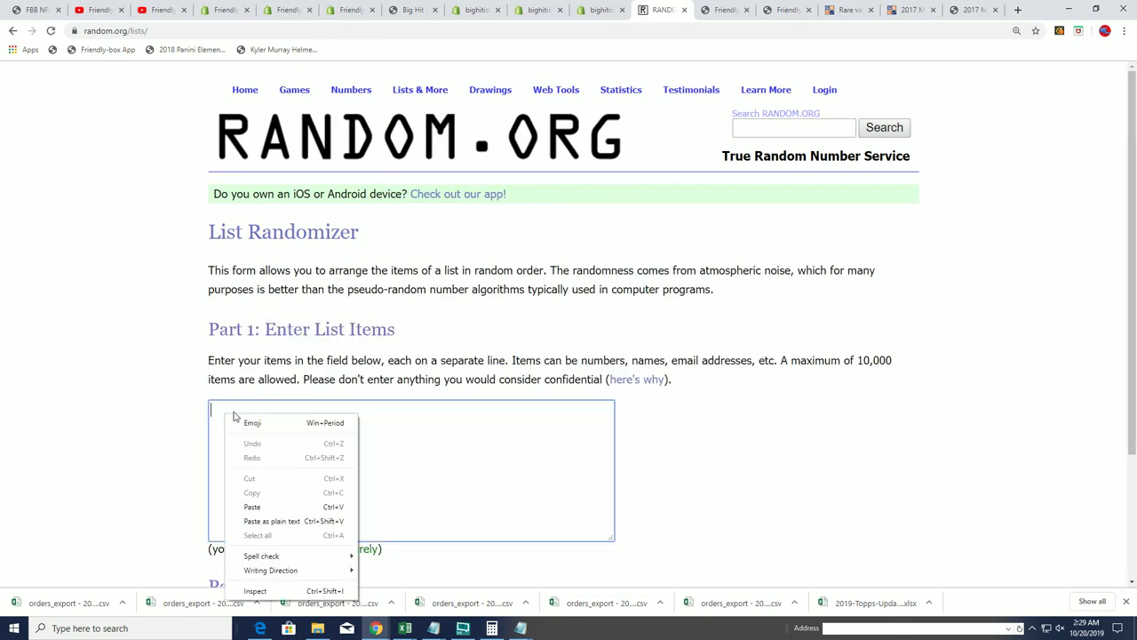
click(252, 505)
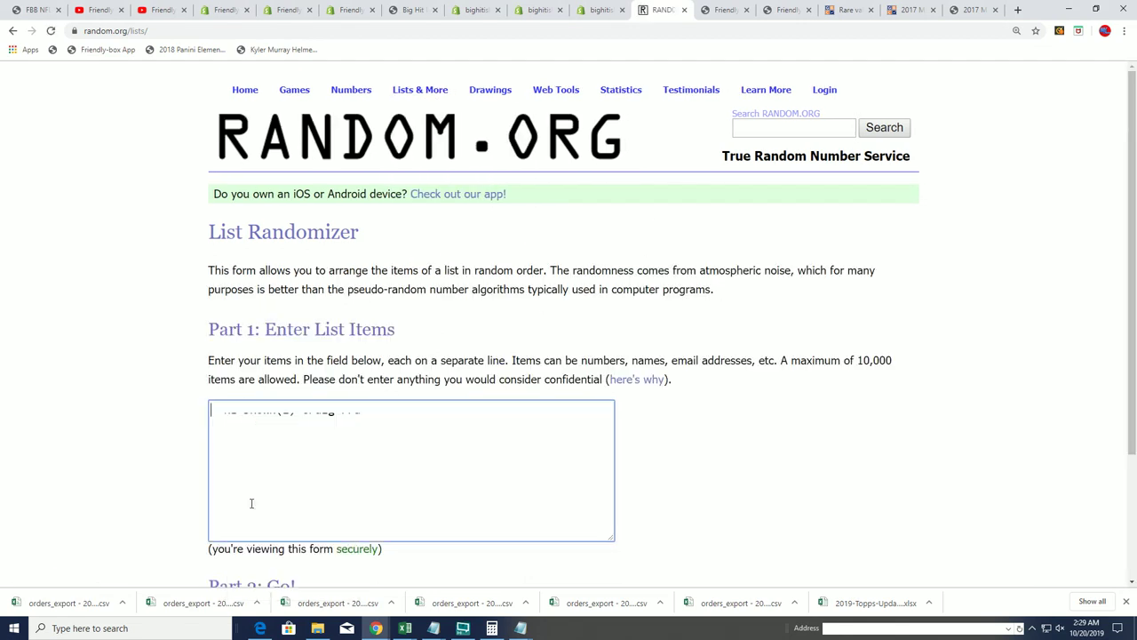
click(301, 409)
key(Return)
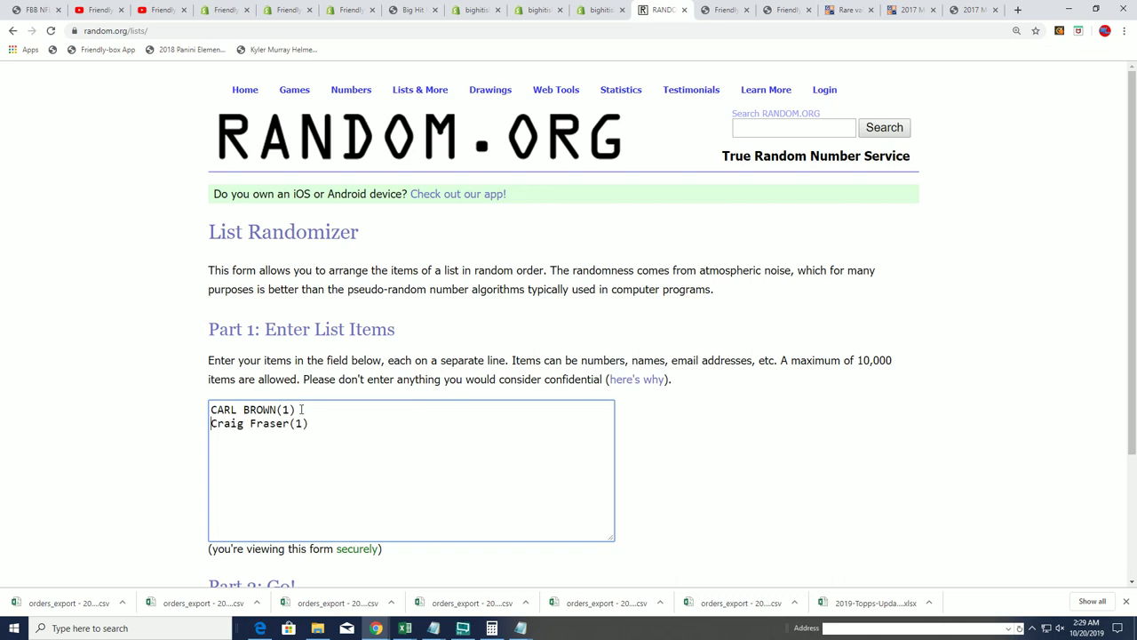
Randomize the Baltimore Ravens list seven times
click(639, 453)
scroll(639, 454, down, 2)
click(251, 480)
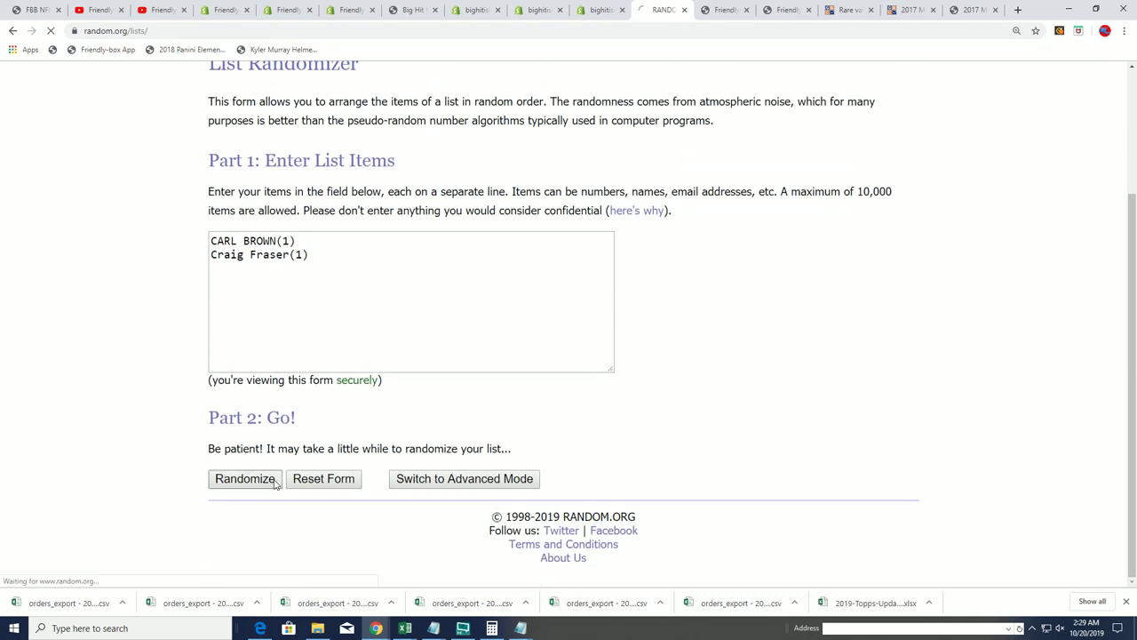
click(230, 420)
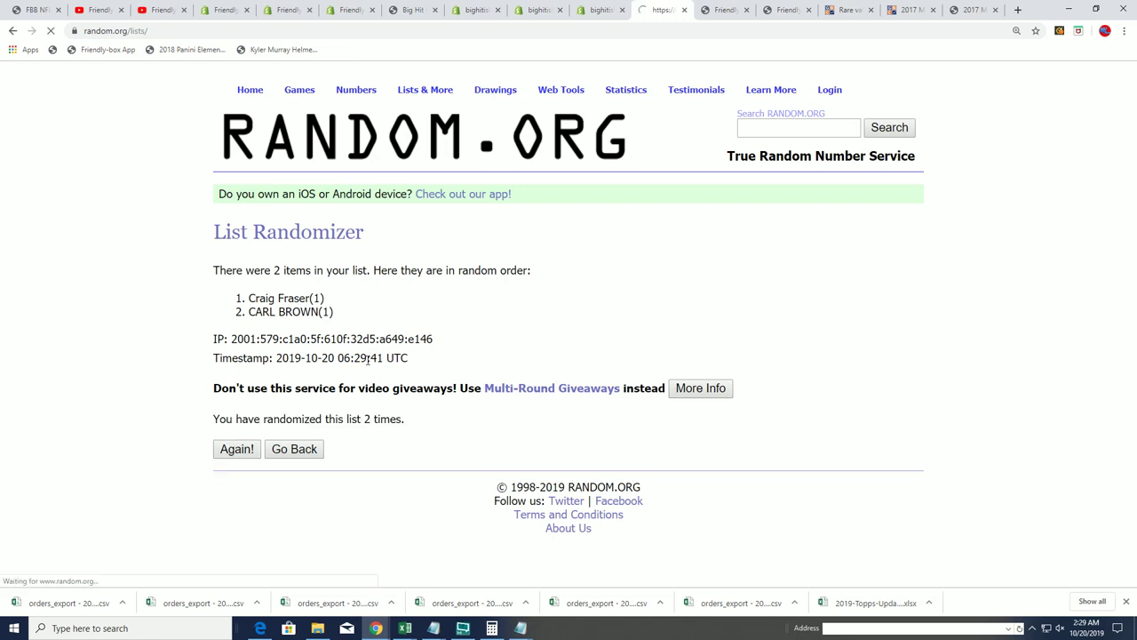
click(235, 450)
click(246, 451)
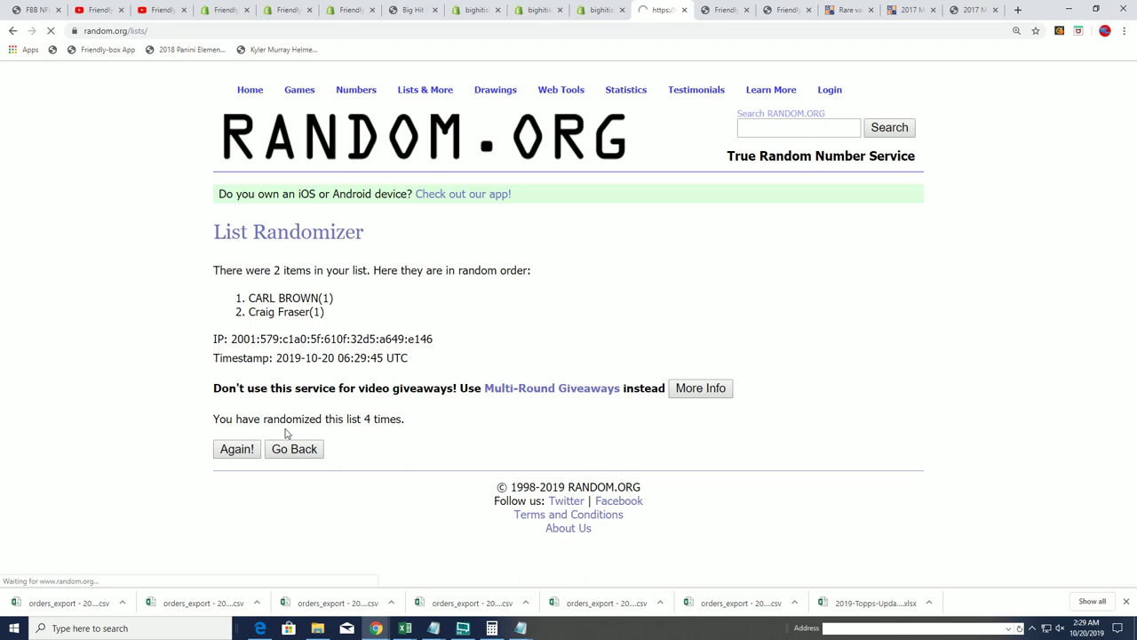
click(234, 455)
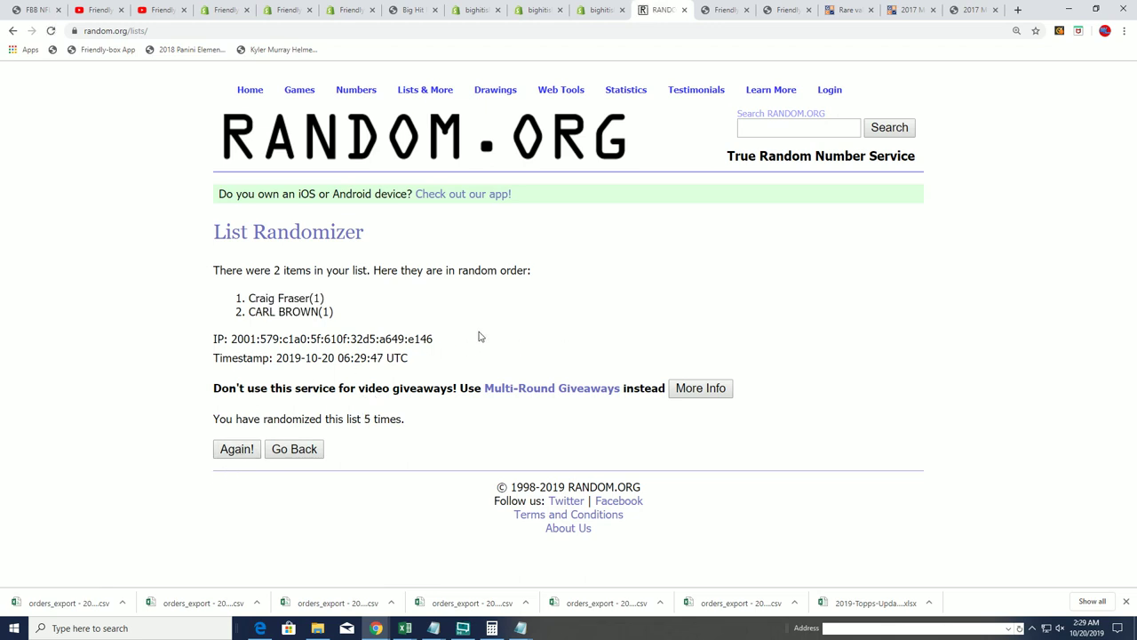
click(236, 450)
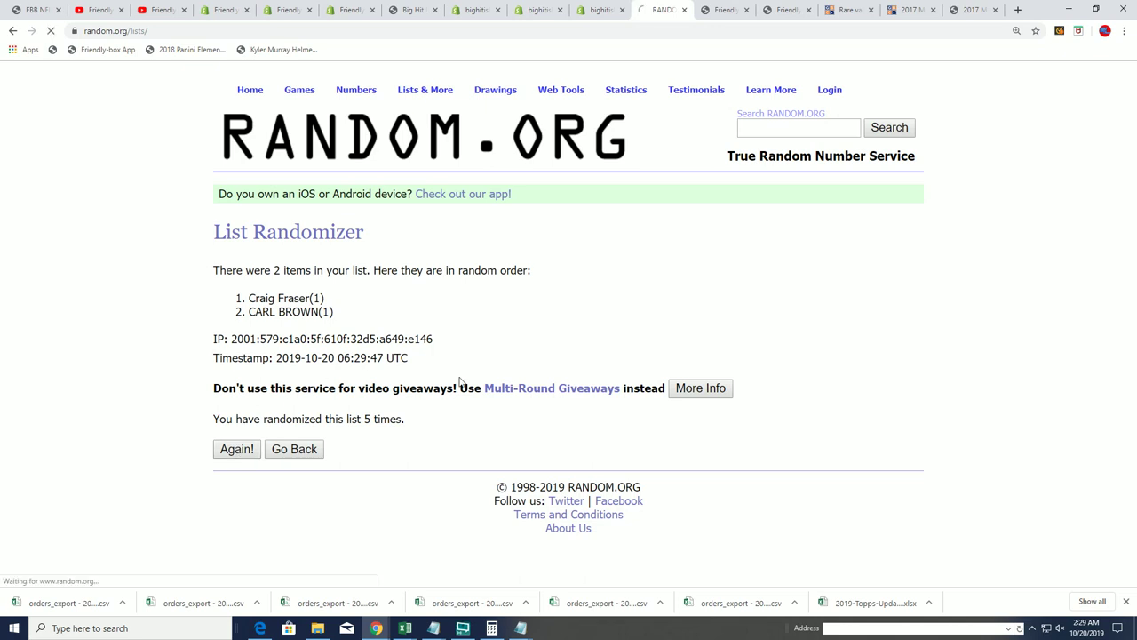
click(234, 448)
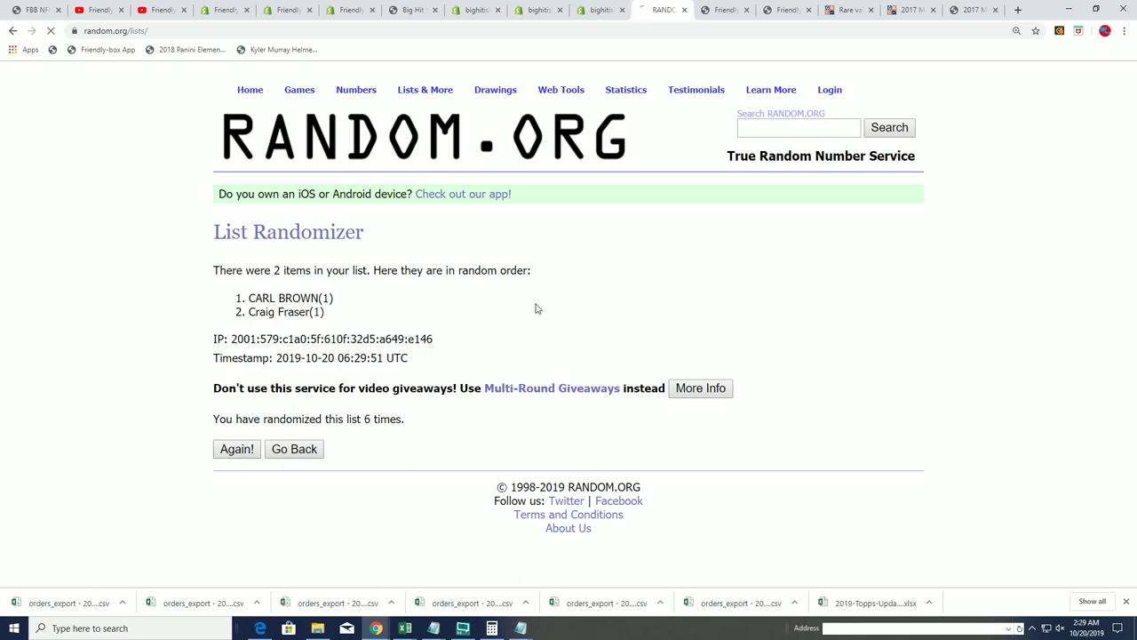
Copy the first-placed entry of the randomized list and delete the other participant from the Baltimore Ravens line in Notepad
drag(353, 300, 231, 308)
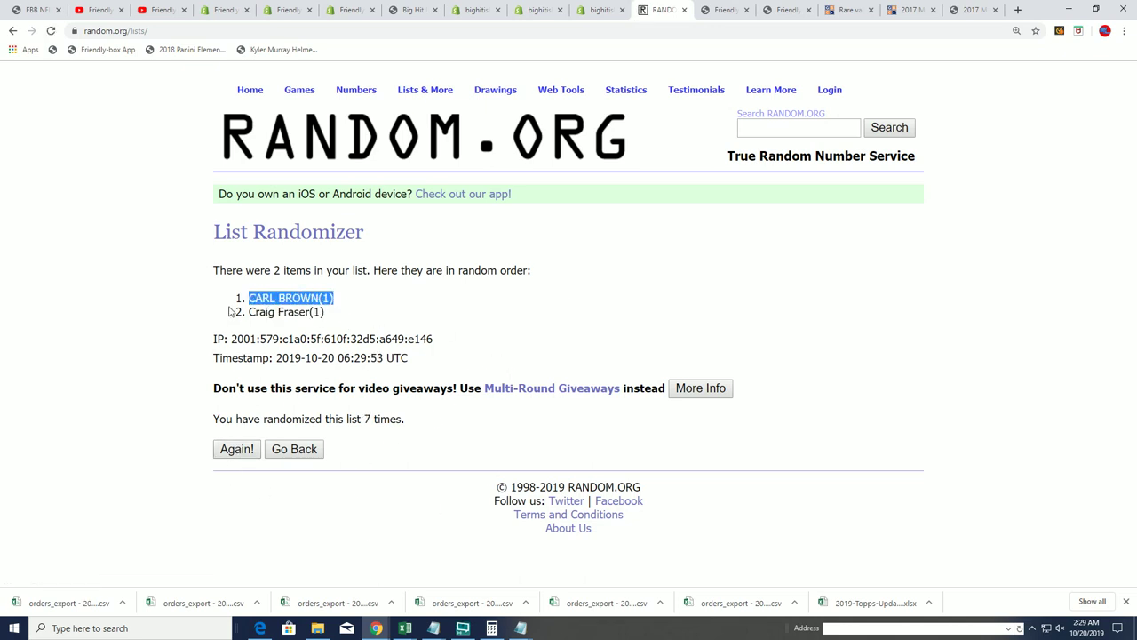
right_click(286, 288)
click(308, 295)
key(alt+Tab)
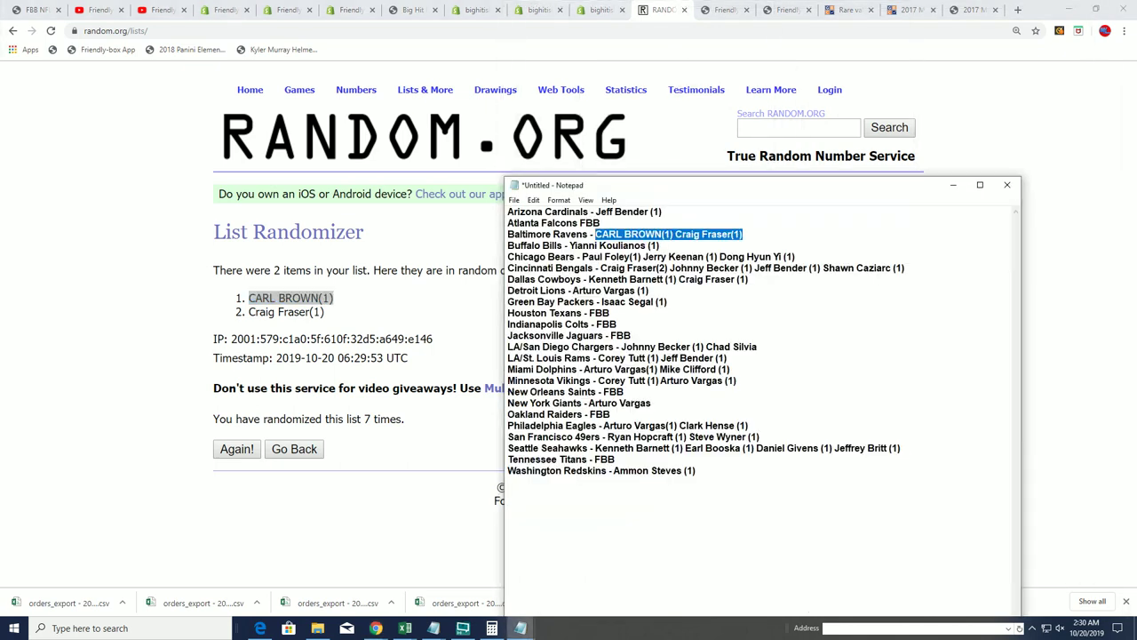
click(758, 235)
key(shift+Left)
key(shift+Left)
key(shift+Left)
key(shift+Left)
key(shift+Left)
key(shift+Left)
key(shift+Left)
key(shift+Left)
key(shift+Left)
key(shift+Left)
key(shift+Left)
key(shift+Left)
key(shift+Left)
key(shift+Left)
key(shift+Left)
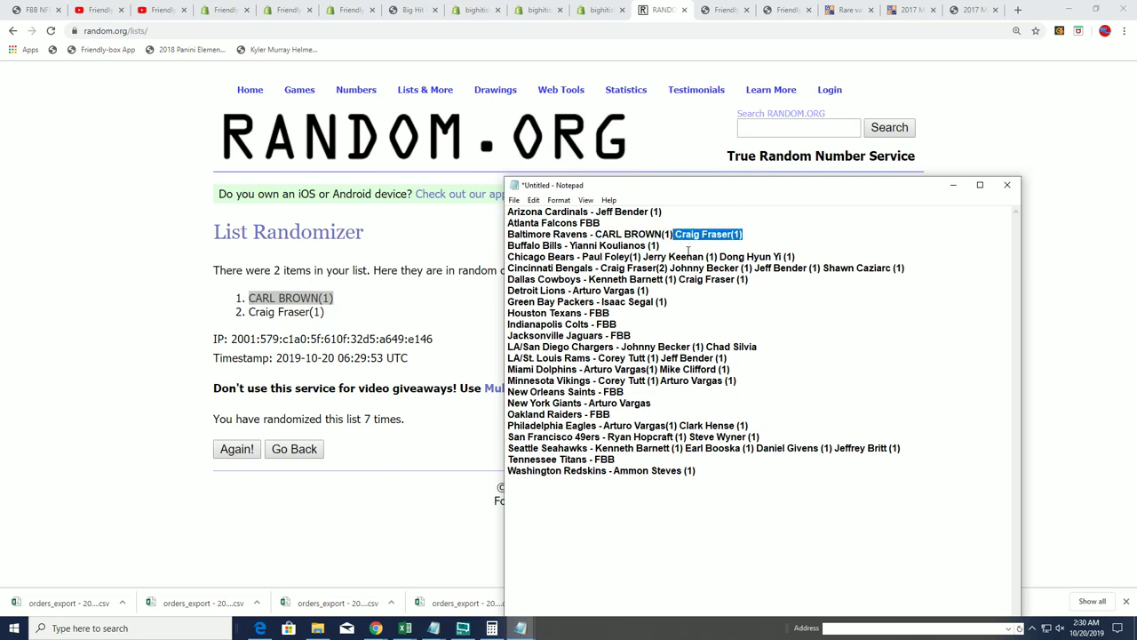
key(Delete)
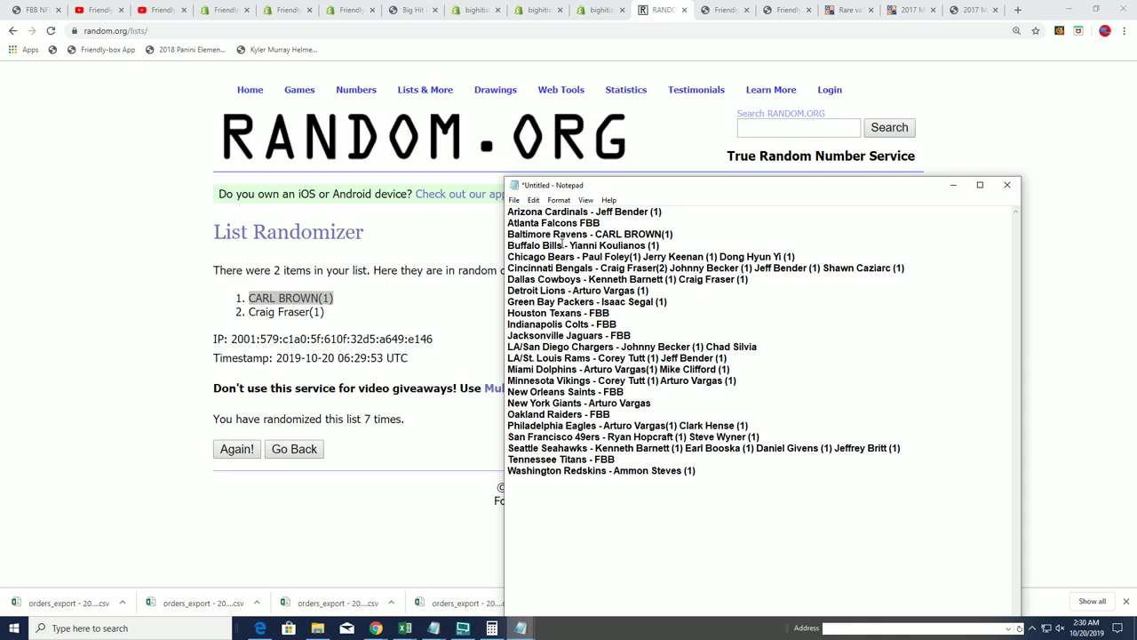
Copy all participants on the Chicago Bears line in Notepad
key(Down)
key(Down)
key(End)
key(ctrl+shift+Left)
key(ctrl+shift+Left)
key(ctrl+shift+Left)
key(ctrl+shift+Left)
key(ctrl+shift+Left)
key(ctrl+shift+Left)
key(ctrl+shift+Left)
key(ctrl+shift+Left)
key(ctrl+shift+Left)
key(ctrl+shift+Left)
right_click(789, 258)
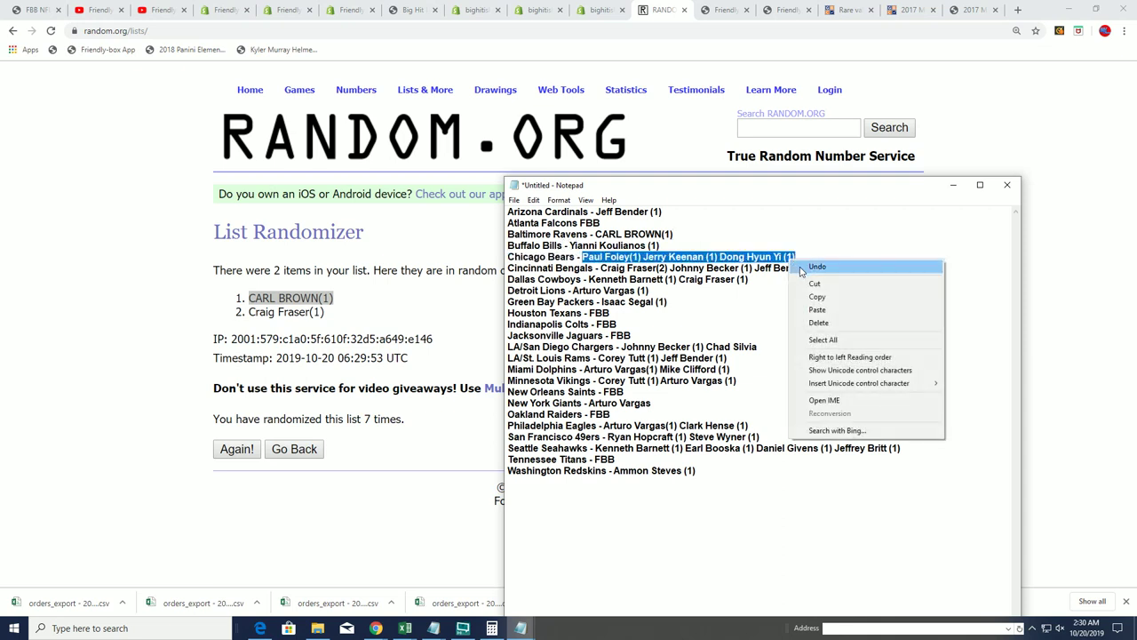
click(808, 300)
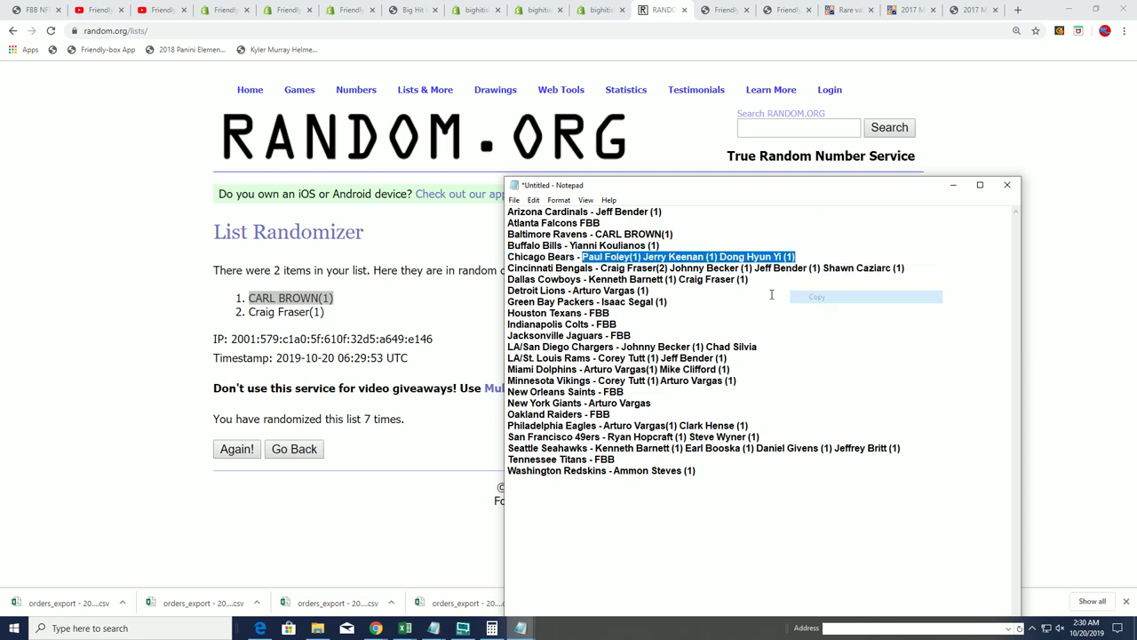
Paste the Chicago Bears participants into a blank RANDOM.ORG List Randomizer form, with one name per line
click(349, 336)
mouse_move(426, 93)
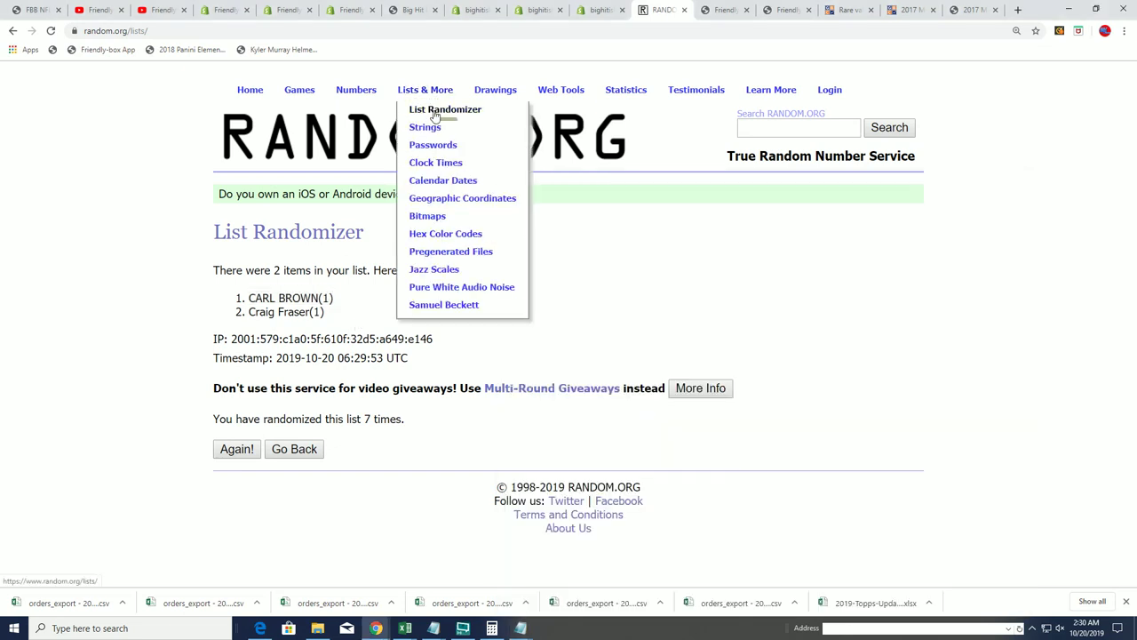
click(435, 114)
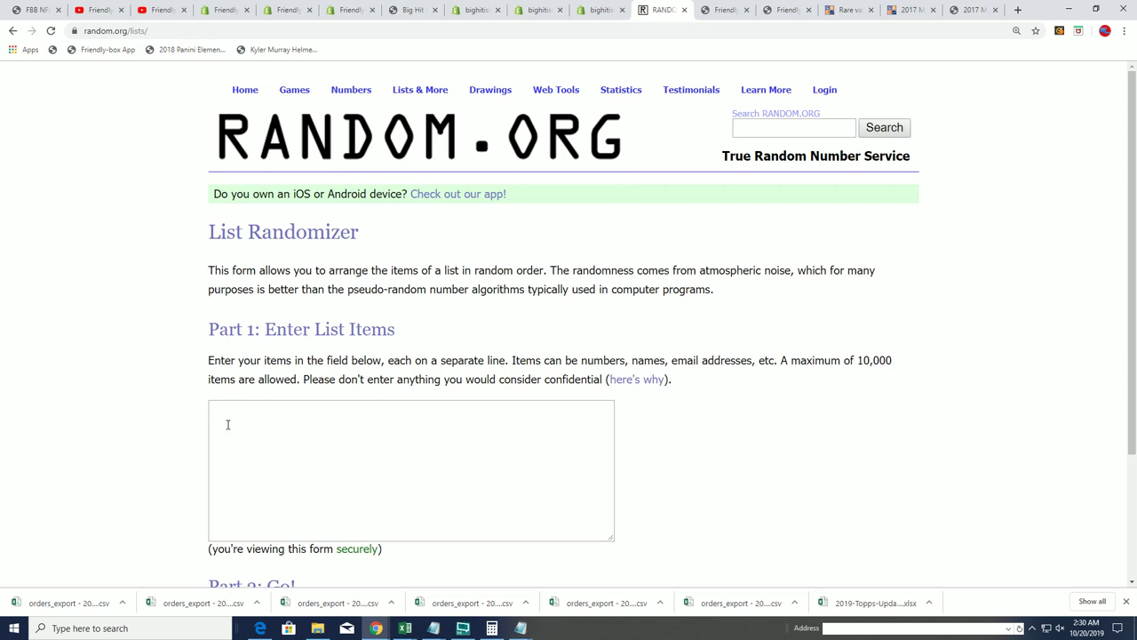
click(227, 414)
right_click(221, 408)
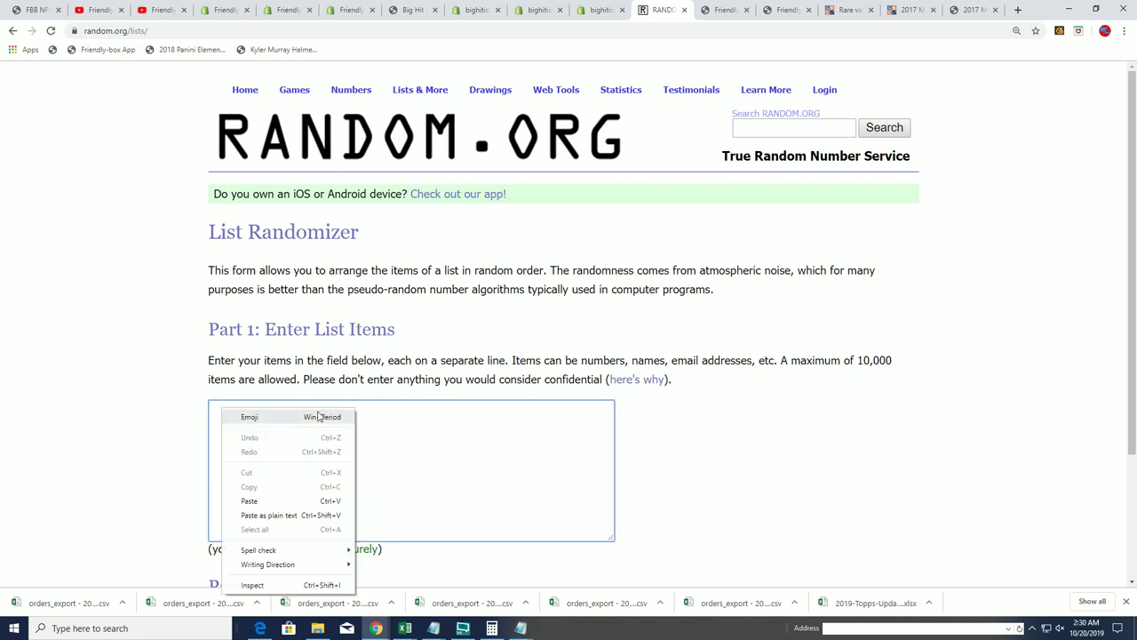
click(241, 501)
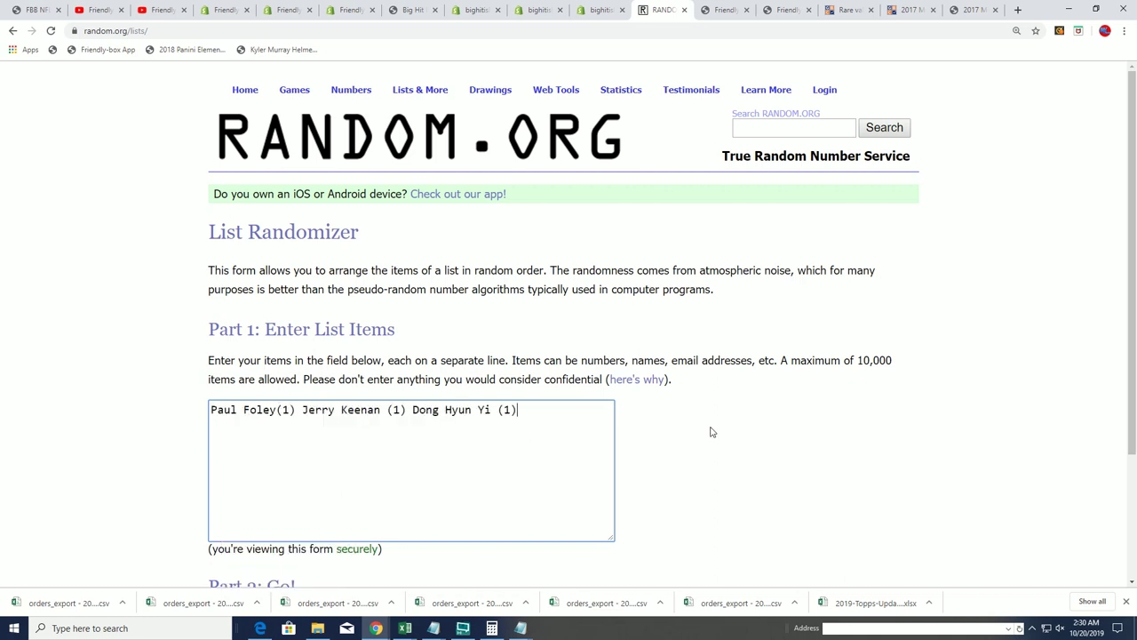
click(303, 410)
key(Return)
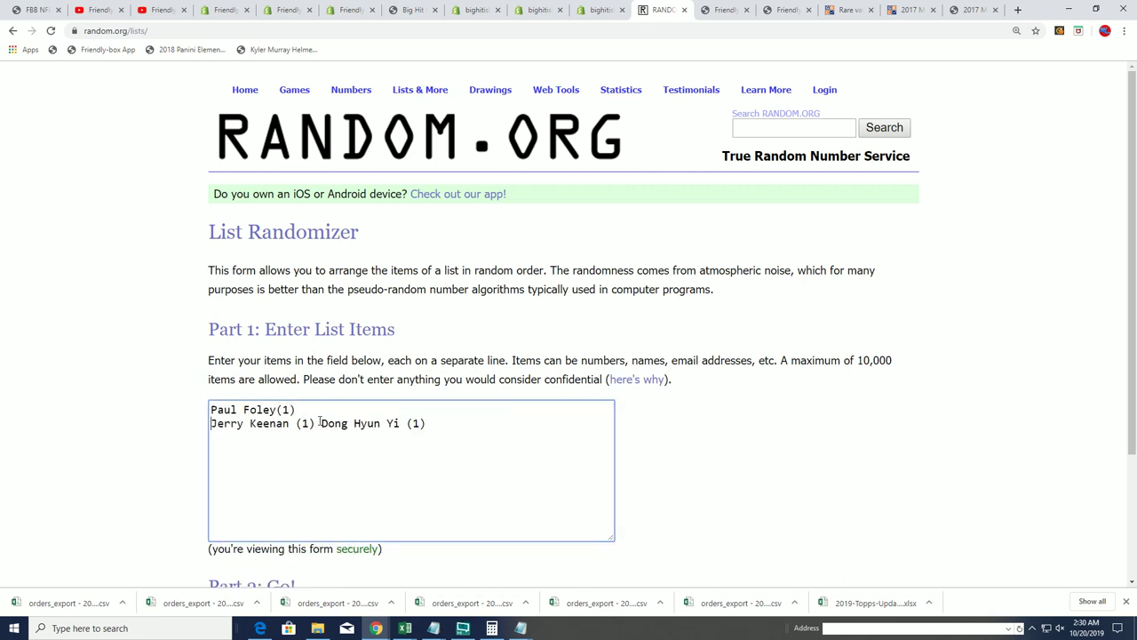
key(Return)
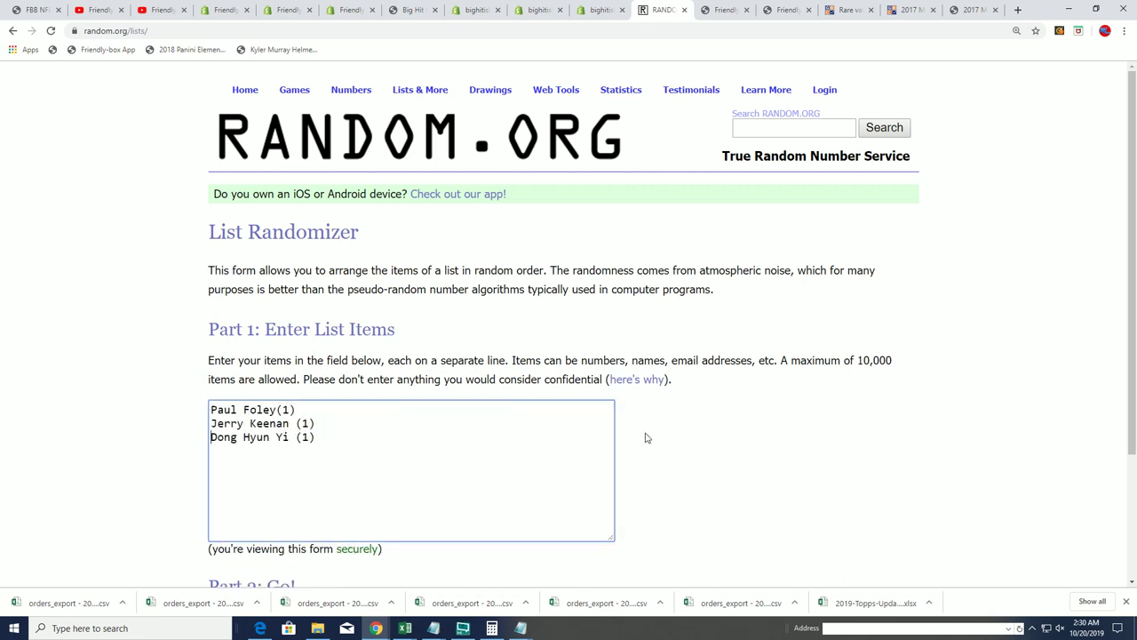
Randomize the Chicago Bears list seven times
click(677, 473)
scroll(677, 474, down, 2)
click(235, 488)
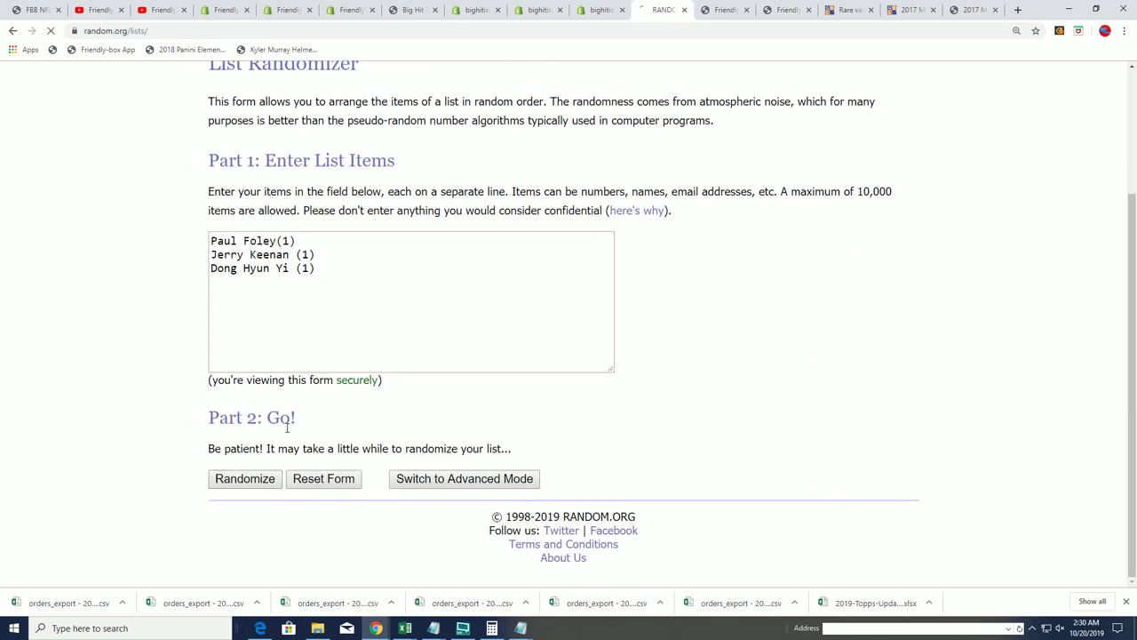
click(234, 433)
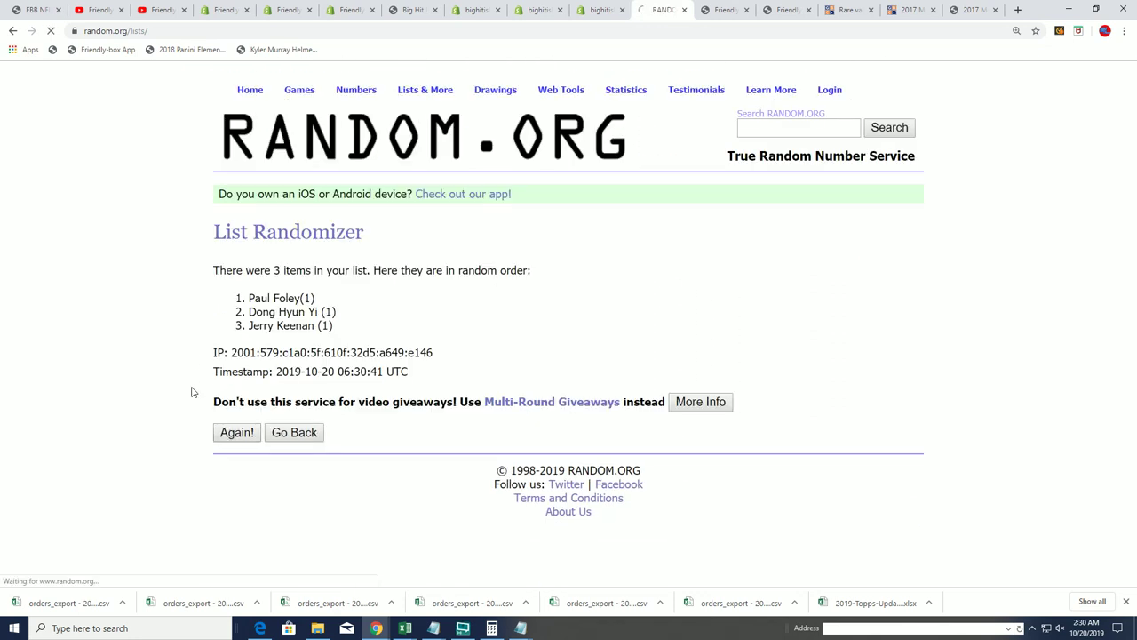
click(233, 462)
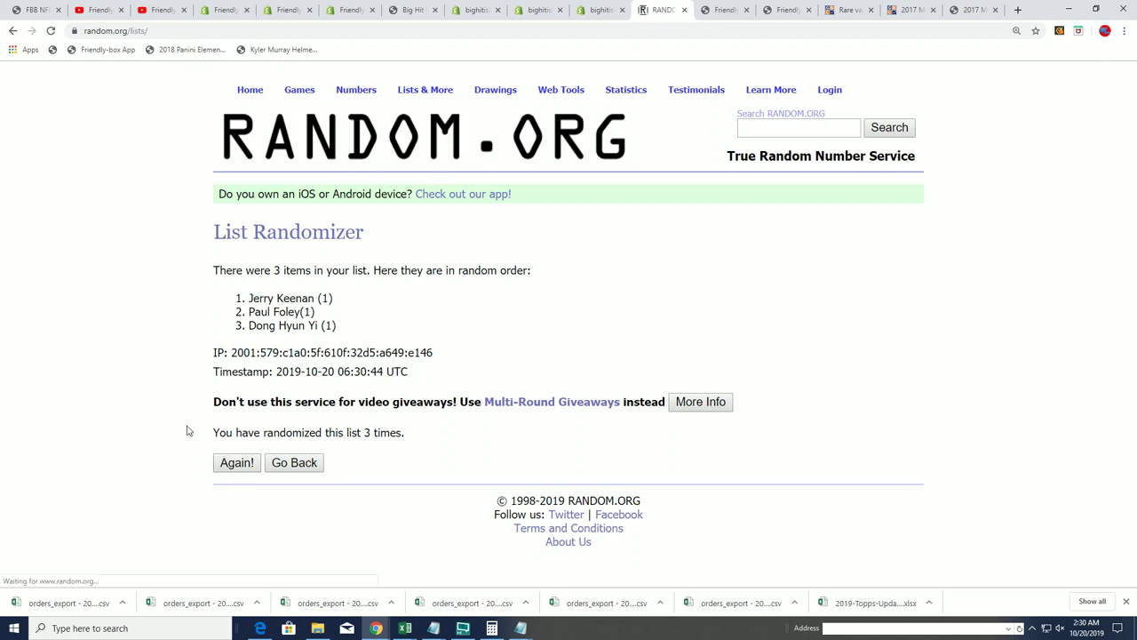
click(224, 468)
click(235, 466)
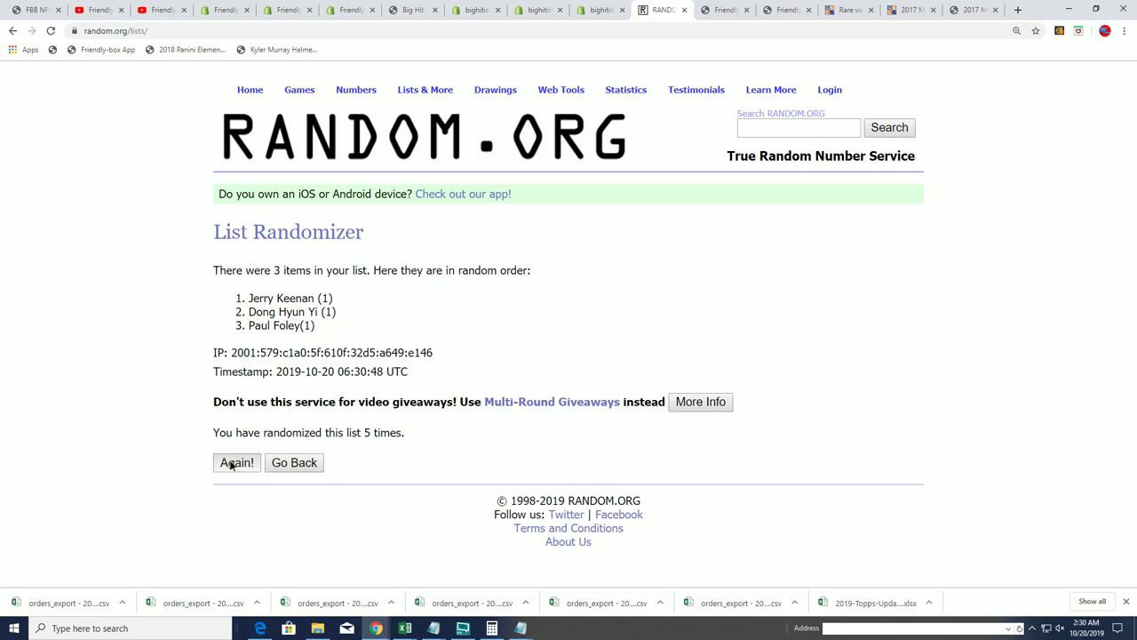
click(234, 462)
click(236, 462)
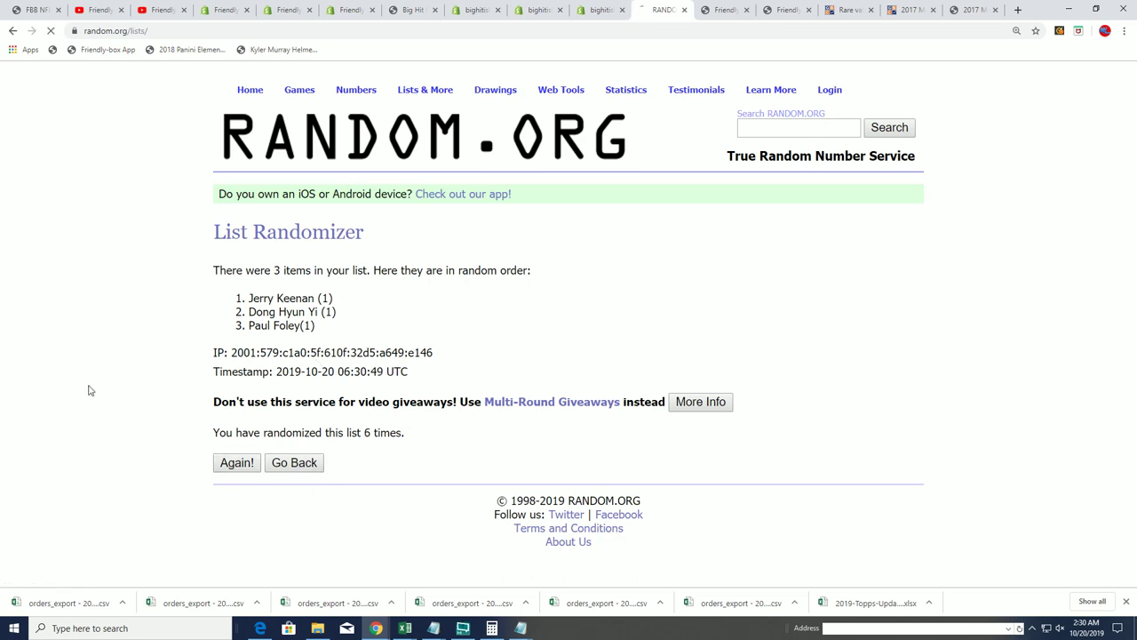
Copy the first-placed entry of the randomized list and replace all names on the Chicago Bears line in Notepad with it
drag(347, 299, 239, 304)
key(ctrl+c)
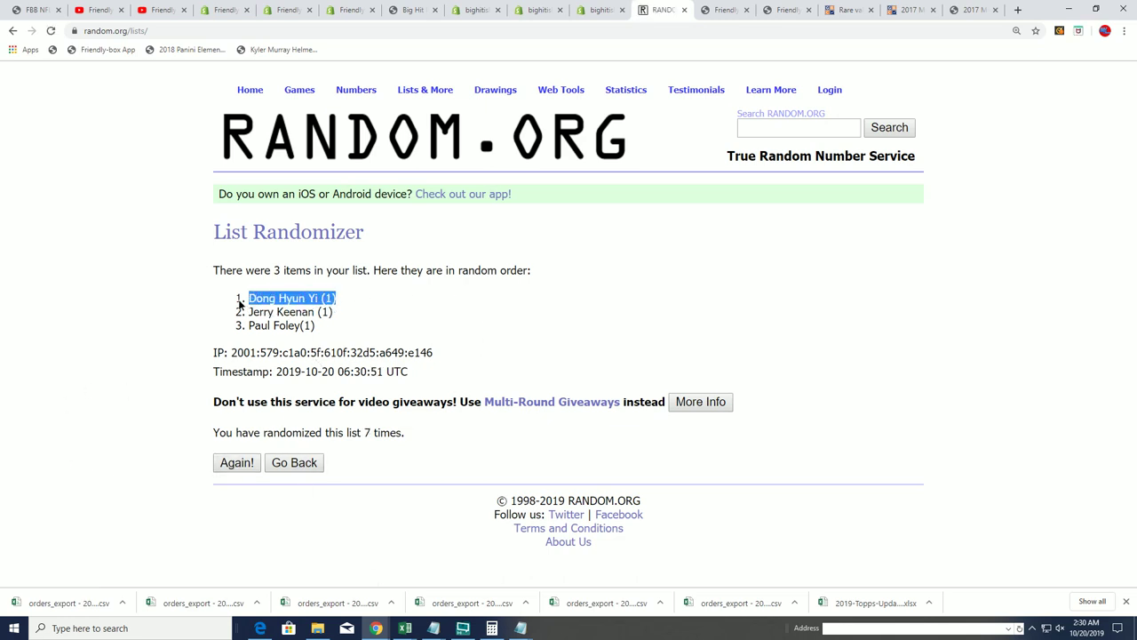
right_click(252, 297)
click(273, 302)
key(alt+Tab)
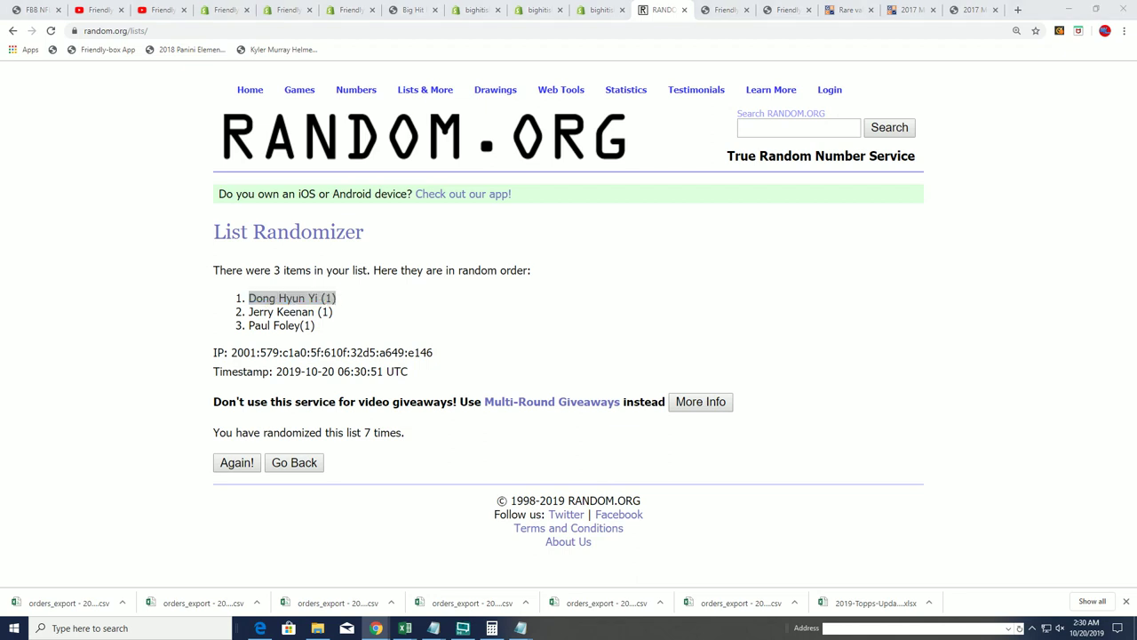
key(alt+Tab)
click(639, 243)
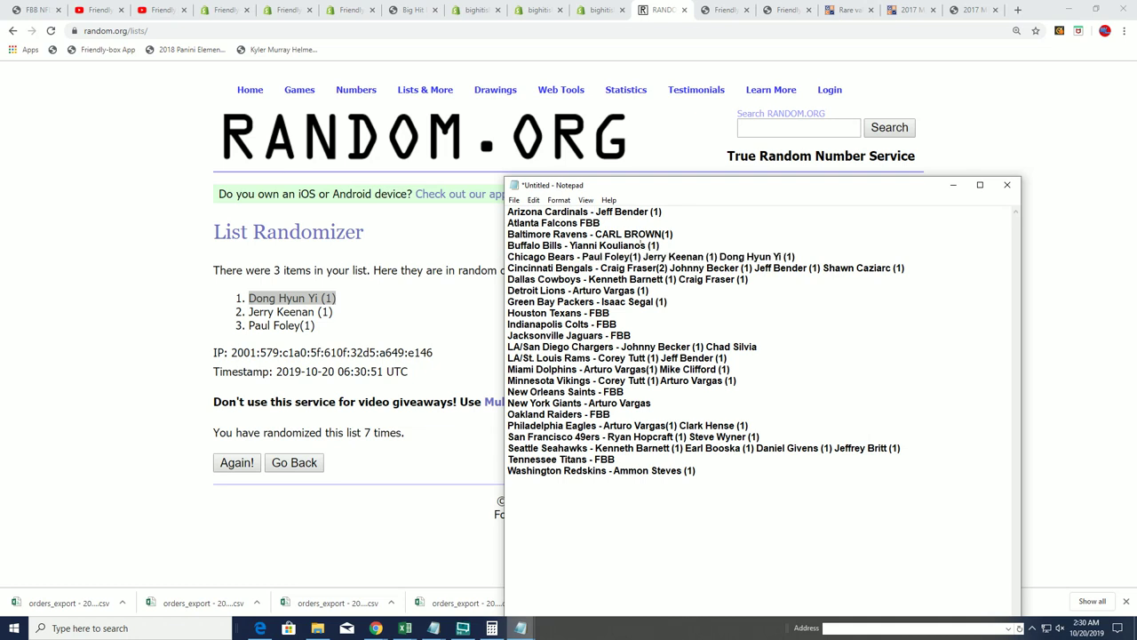
drag(795, 256, 588, 257)
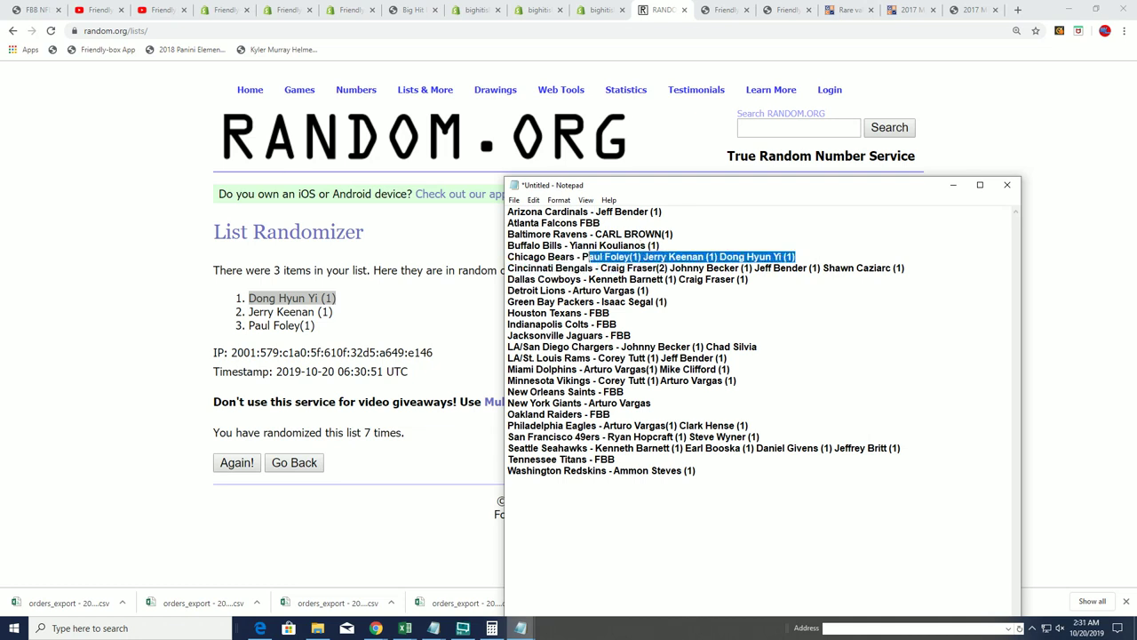
key(BackSpace)
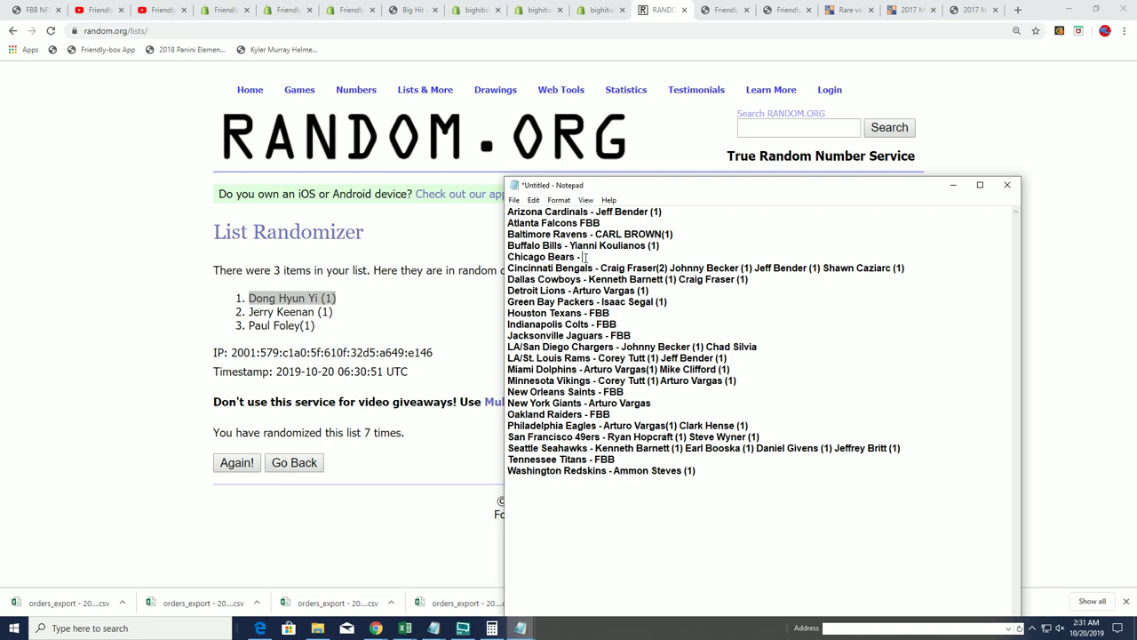
key(ctrl+v)
Copy the Cincinnati Bengals participants from Notepad into a blank RANDOM.ORG List Randomizer form
drag(600, 267, 908, 270)
right_click(908, 268)
click(917, 310)
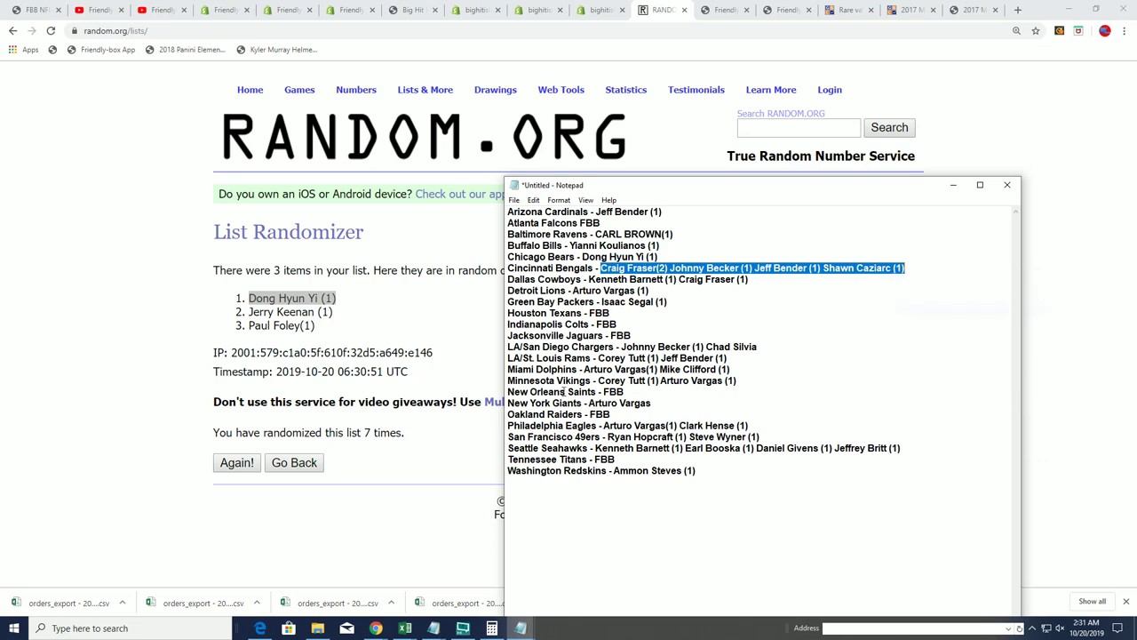
click(220, 315)
mouse_move(424, 90)
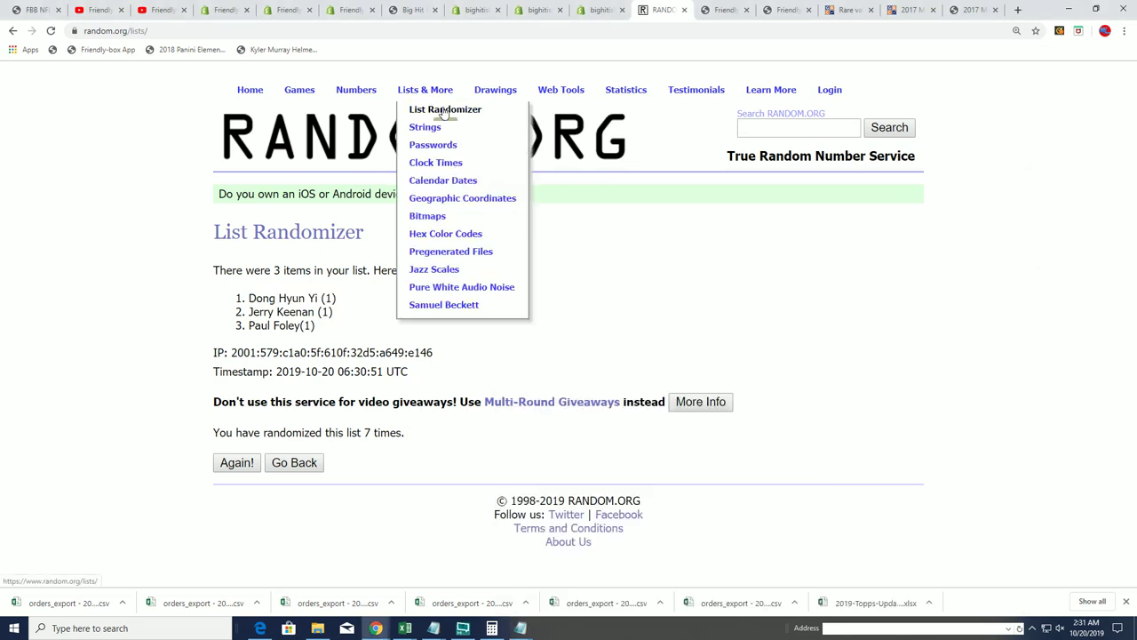
click(445, 110)
click(257, 404)
right_click(234, 413)
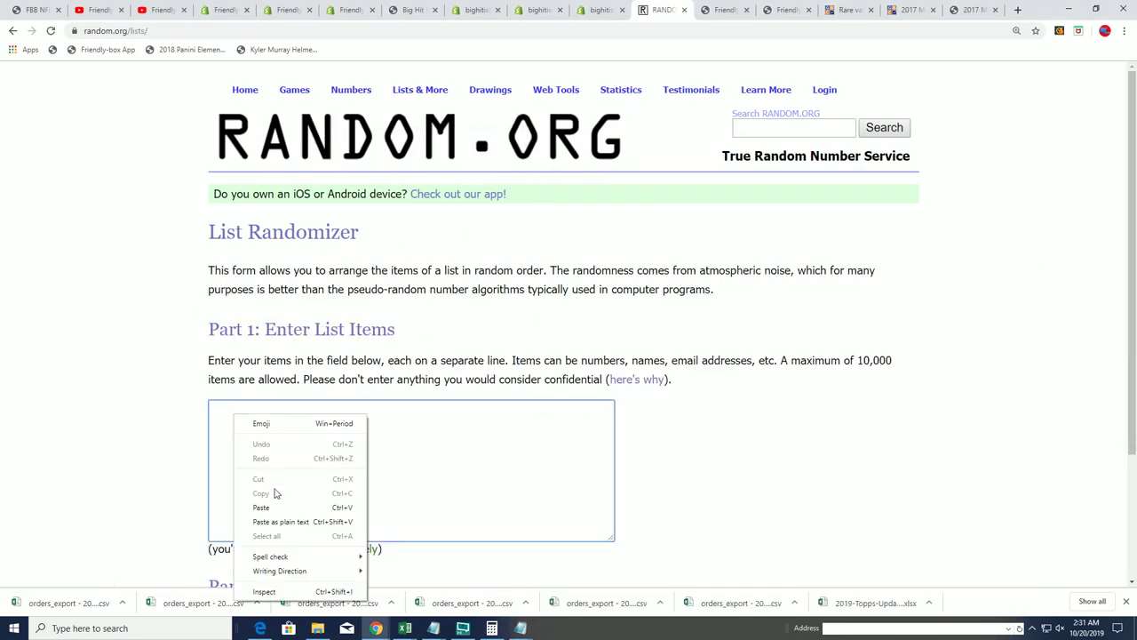
click(271, 499)
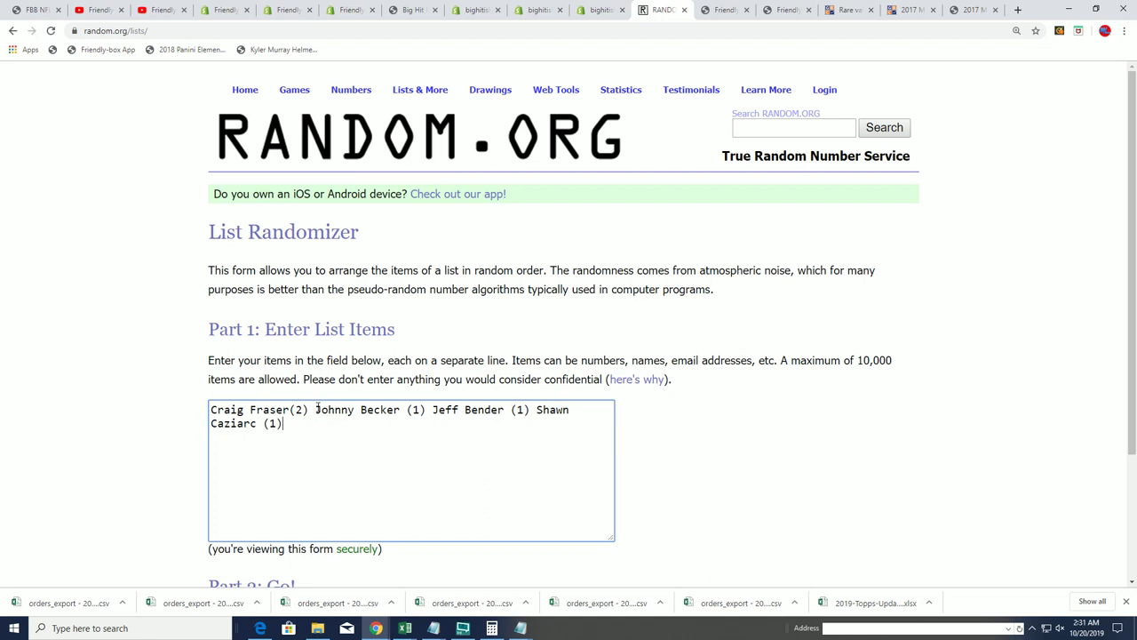
Keep only the participant marked (2) on the Cincinnati Bengals line in Notepad, deleting the other three names
drag(310, 410, 210, 409)
right_click(218, 410)
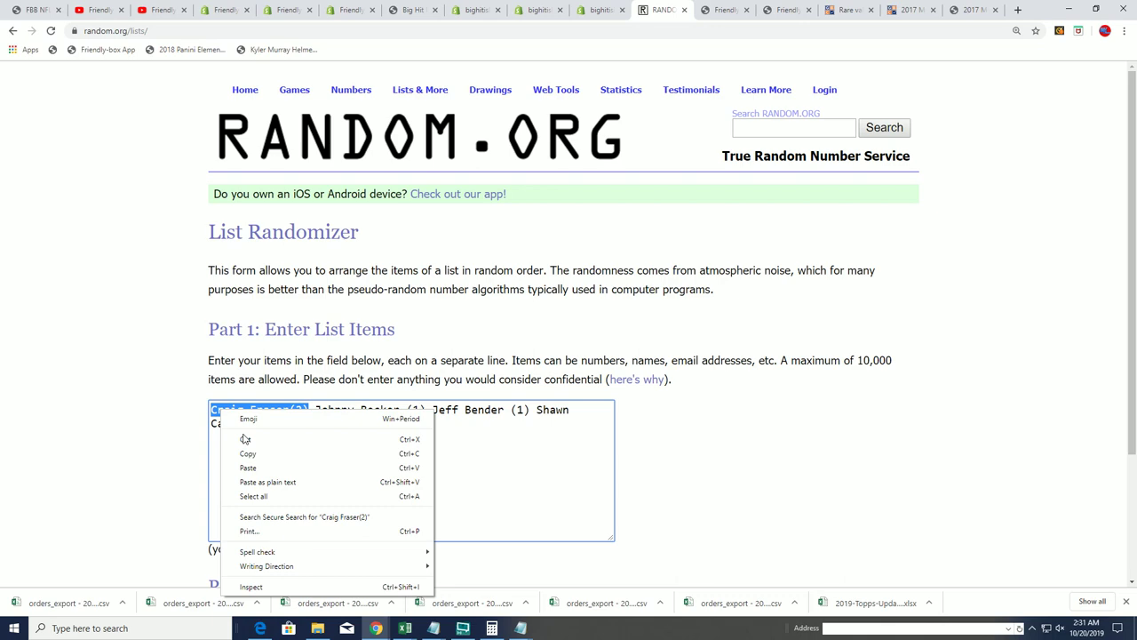
click(243, 454)
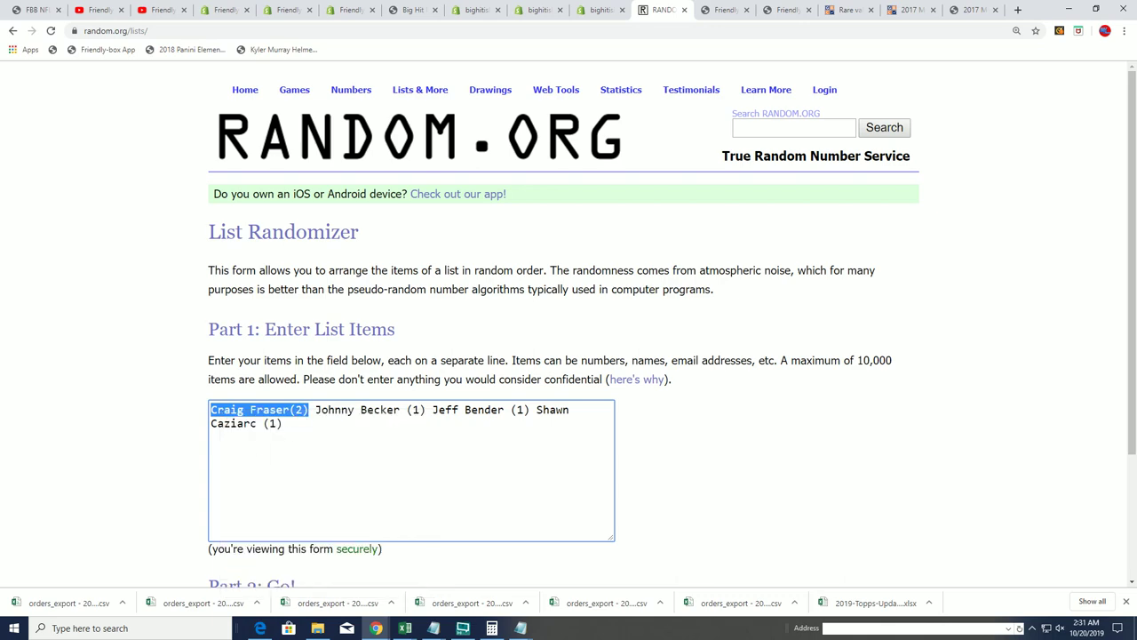
key(alt+Tab)
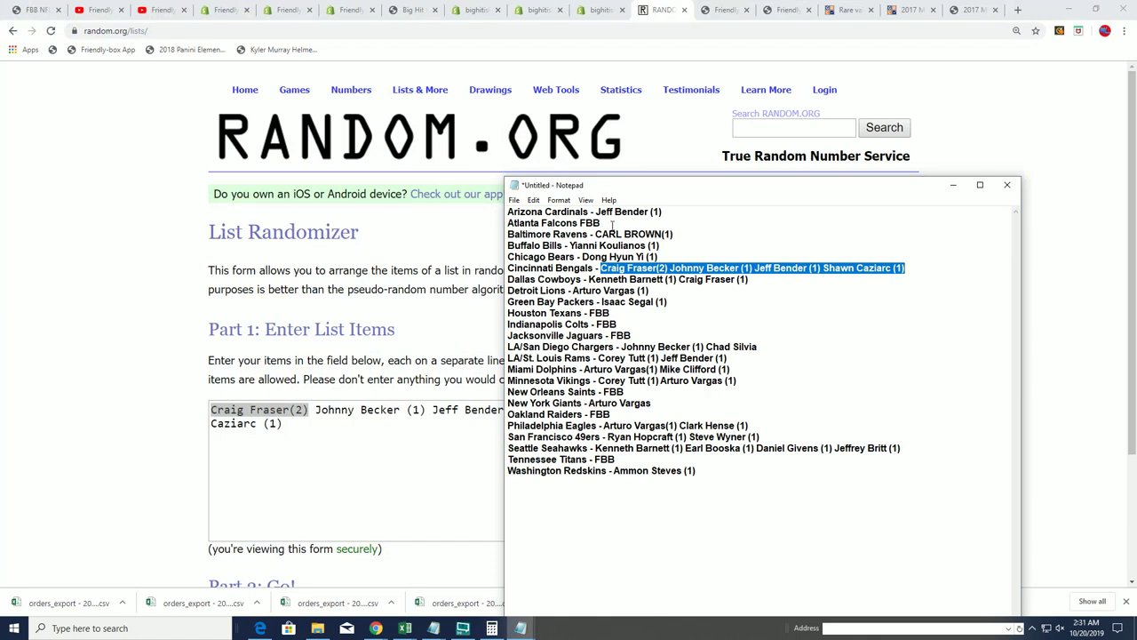
click(640, 257)
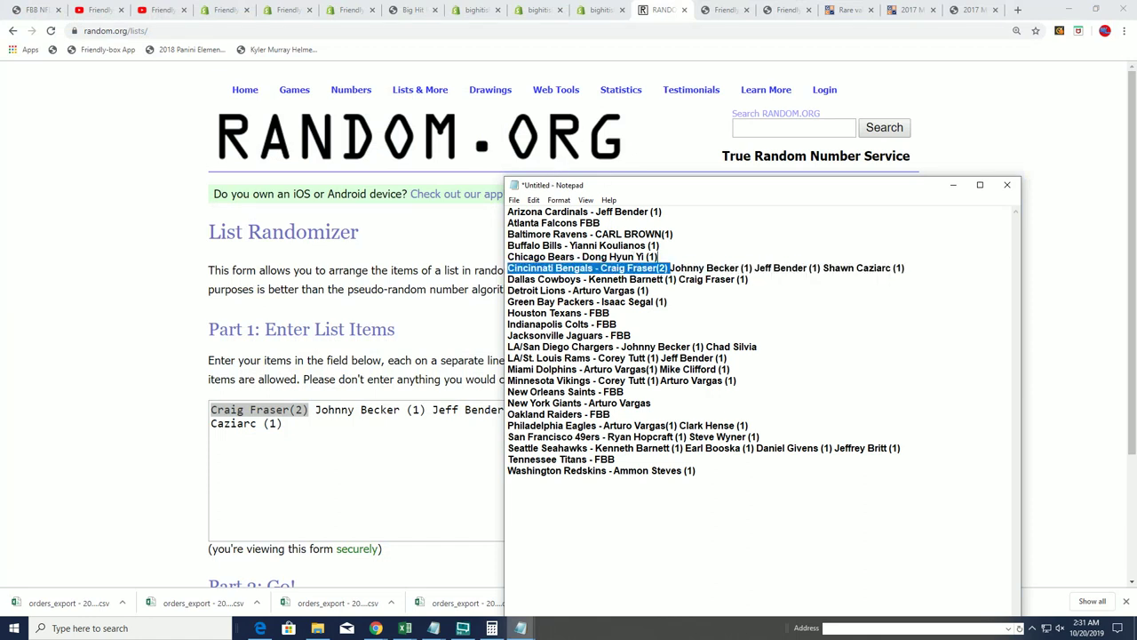
key(shift+End)
key(shift+Down)
key(Up)
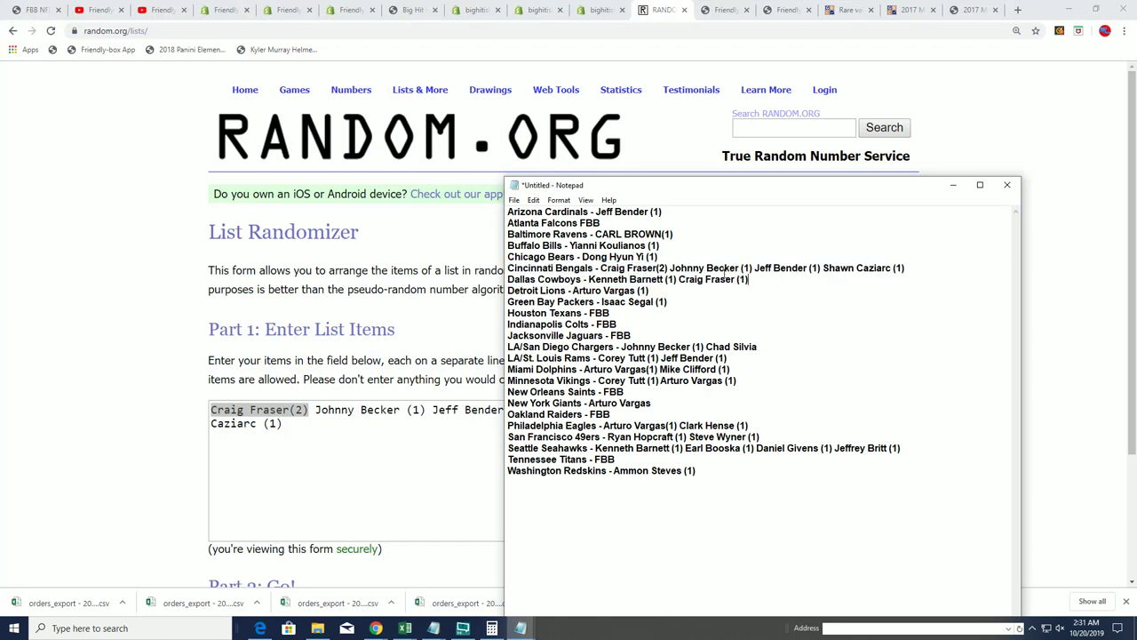
drag(668, 267, 905, 271)
key(Delete)
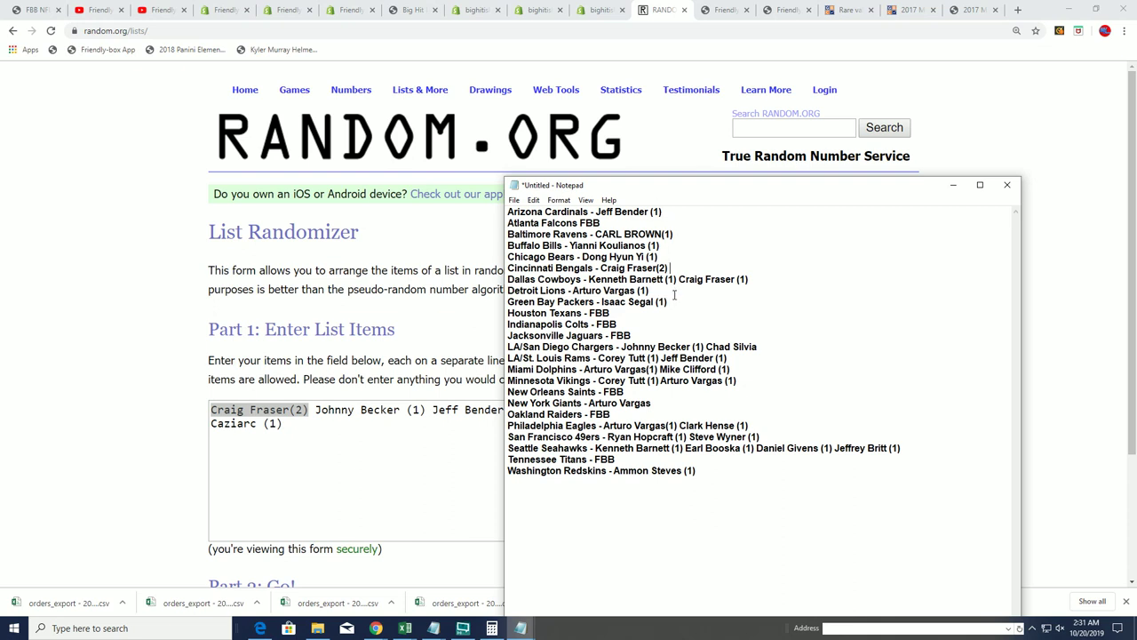
Replace the names in the RANDOM.ORG List Randomizer form with the Dallas Cowboys participants copied from Notepad
drag(755, 280, 589, 279)
right_click(590, 279)
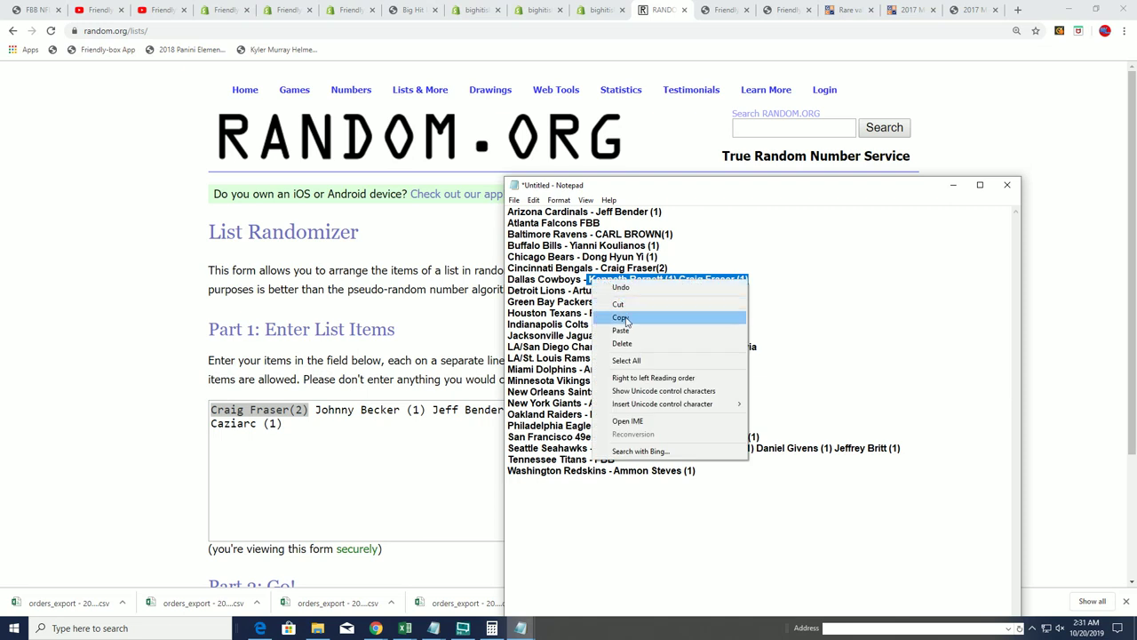
click(628, 319)
click(169, 457)
key(ctrl+a)
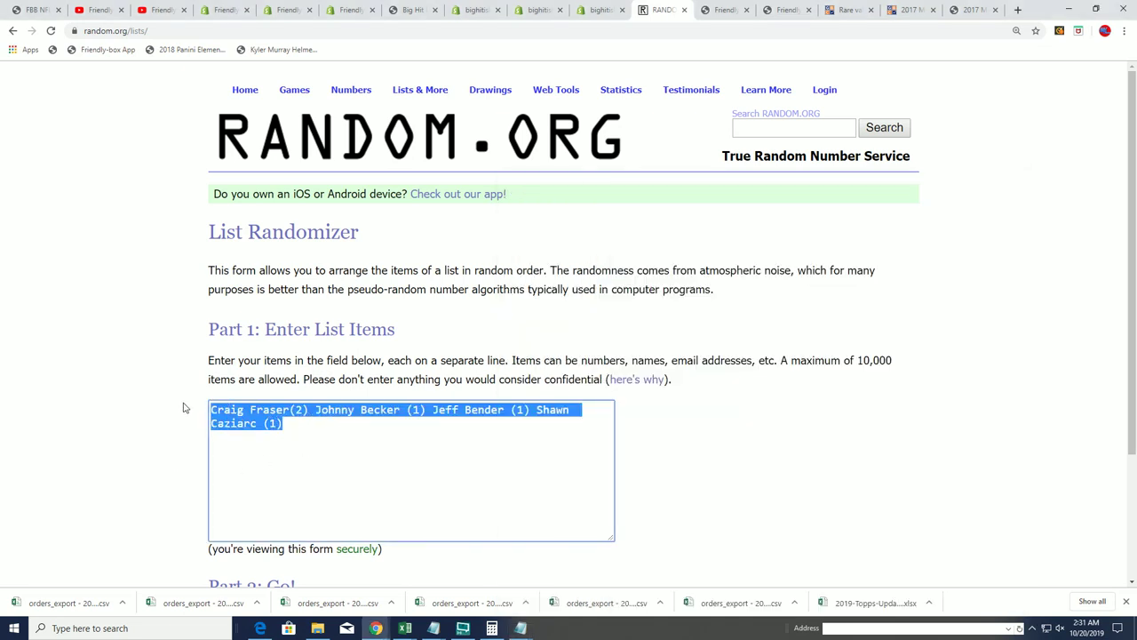
key(BackSpace)
key(ctrl+v)
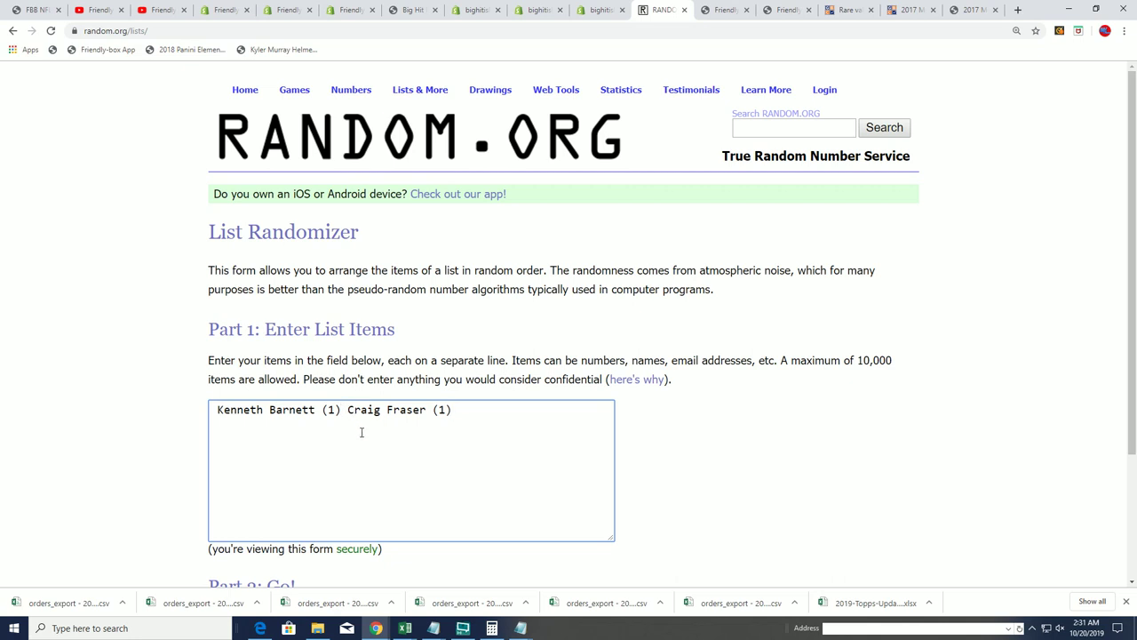
Put each Dallas Cowboys participant on a separate line and remove the leading spaces
key(Return)
scroll(306, 548, down, 1)
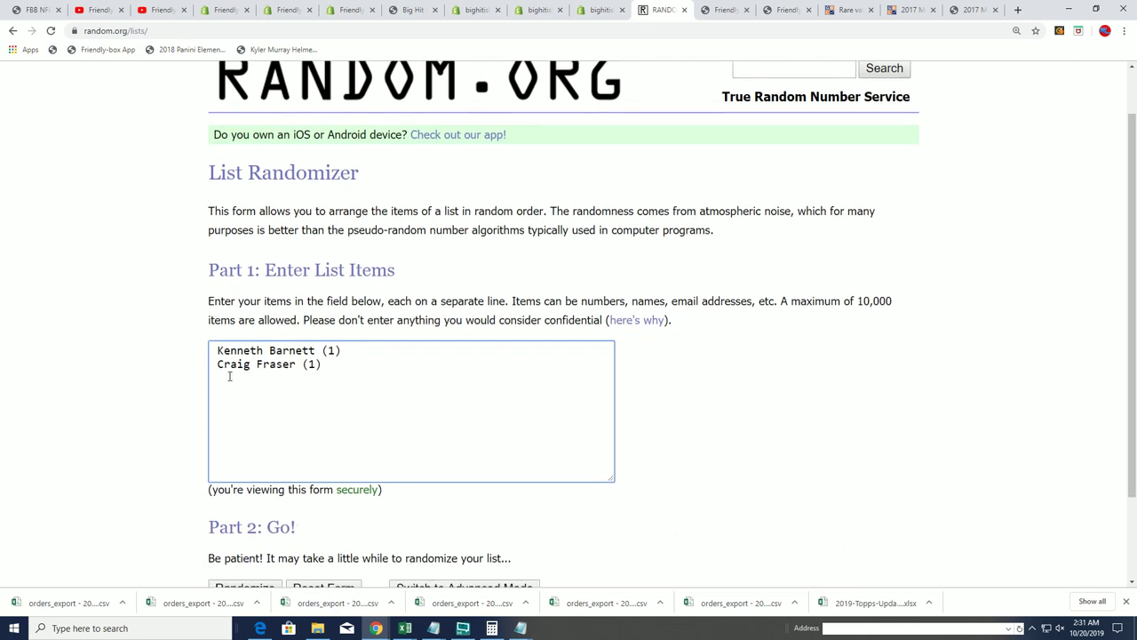
key(BackSpace)
key(BackSpace)
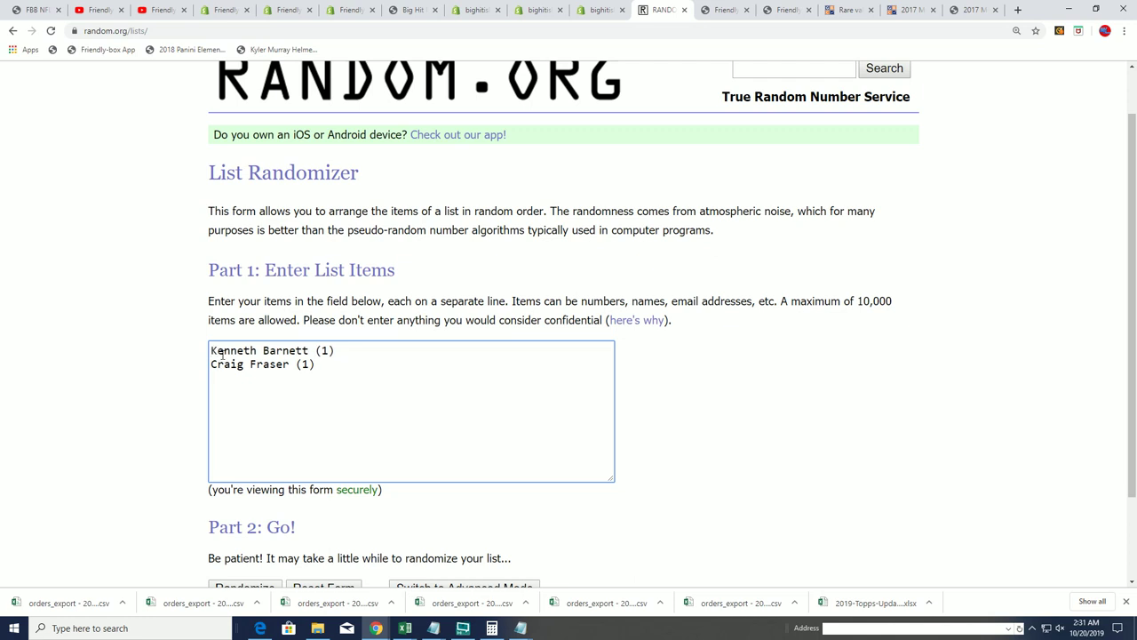
Randomize the Dallas Cowboys list seven times
scroll(628, 431, down, 3)
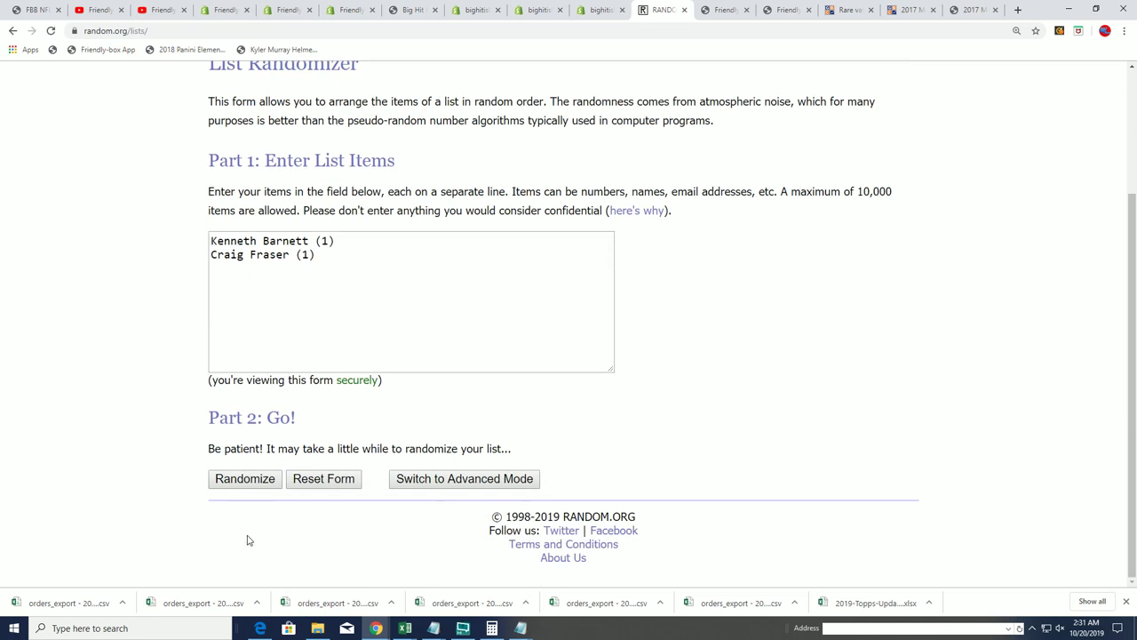
click(244, 478)
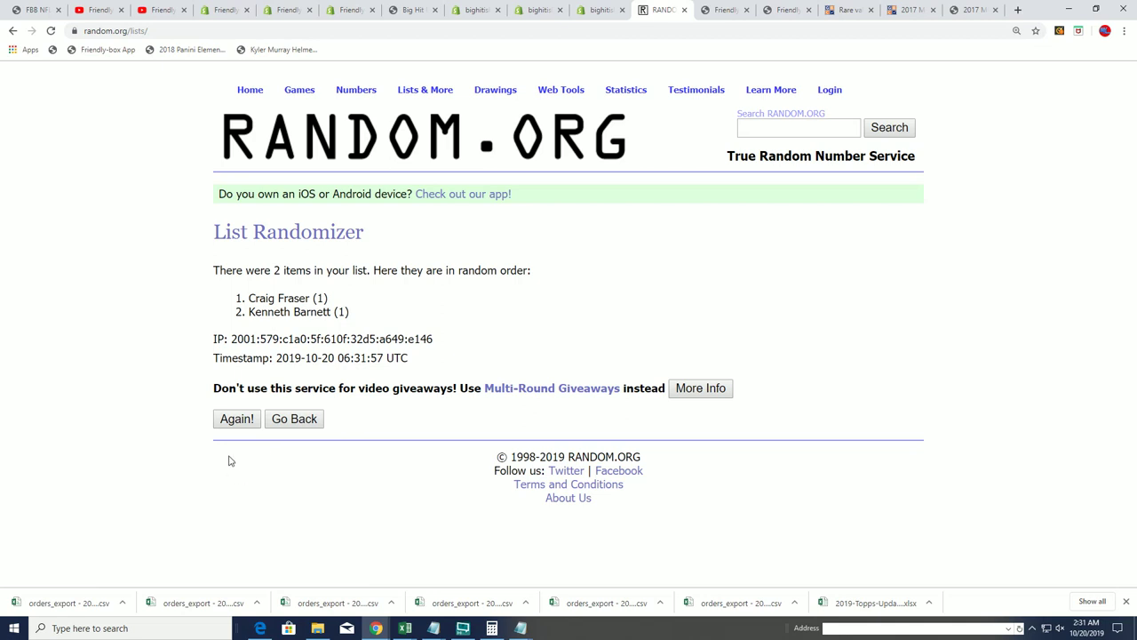
click(236, 421)
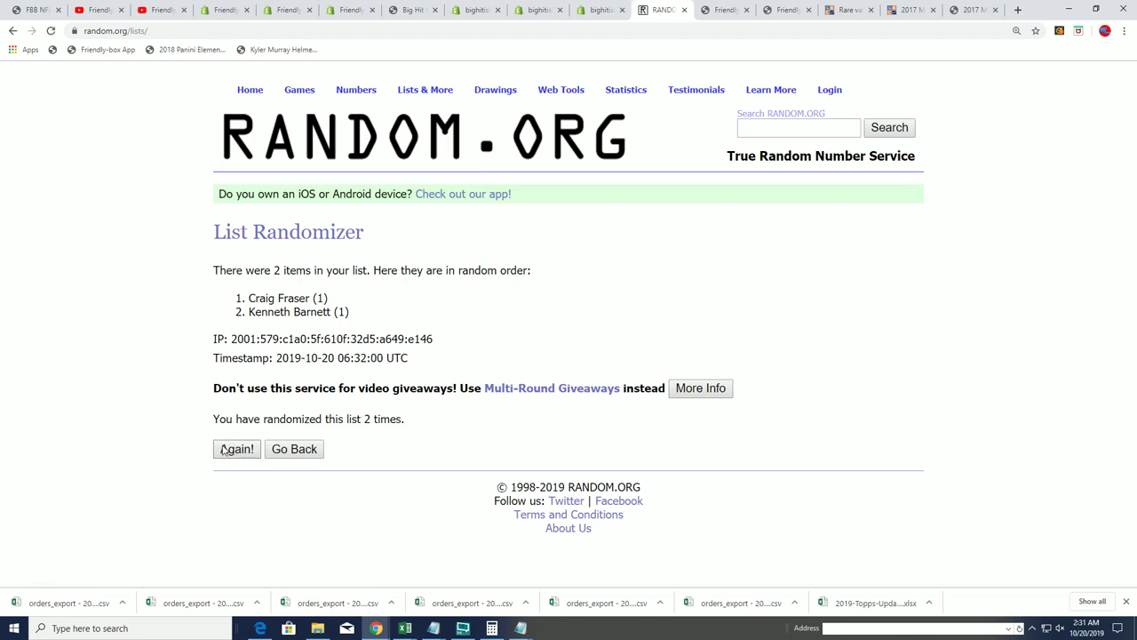
click(236, 449)
click(230, 448)
click(229, 449)
click(223, 449)
Copy the first-placed entry of the randomized list and leave only that participant on the Dallas Cowboys line in Notepad
drag(331, 302, 248, 299)
right_click(259, 299)
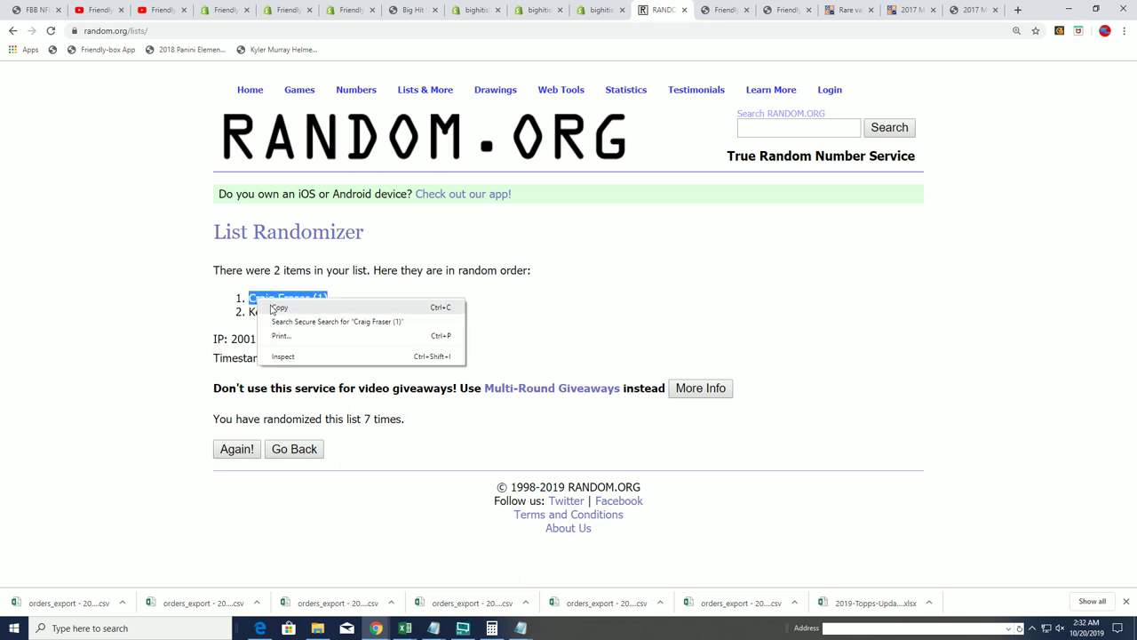
click(317, 305)
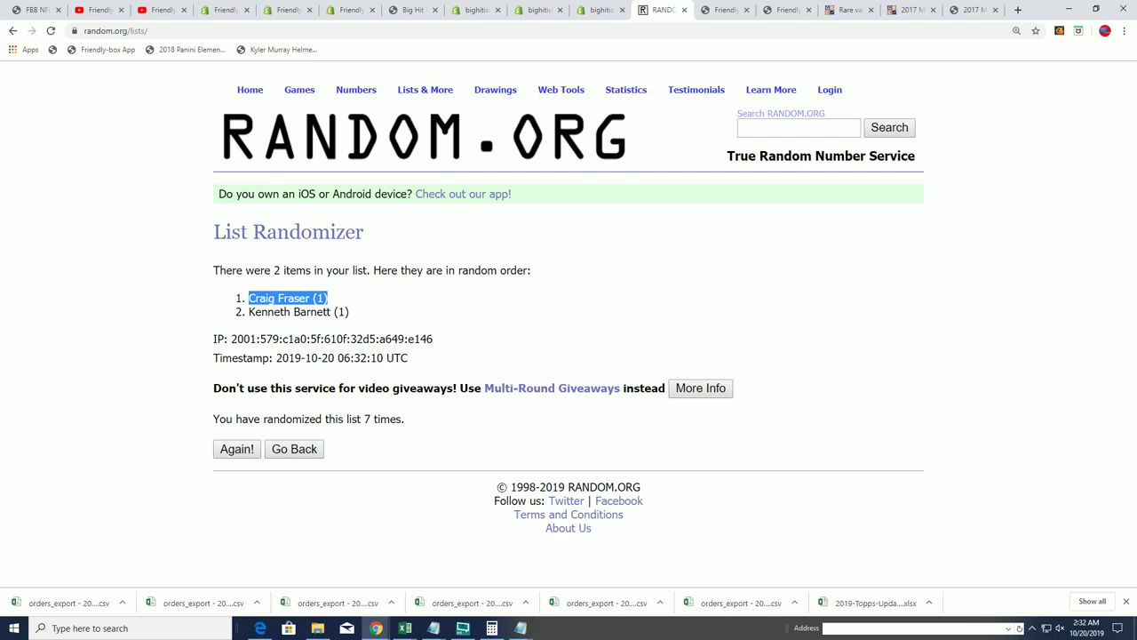
key(alt+Tab)
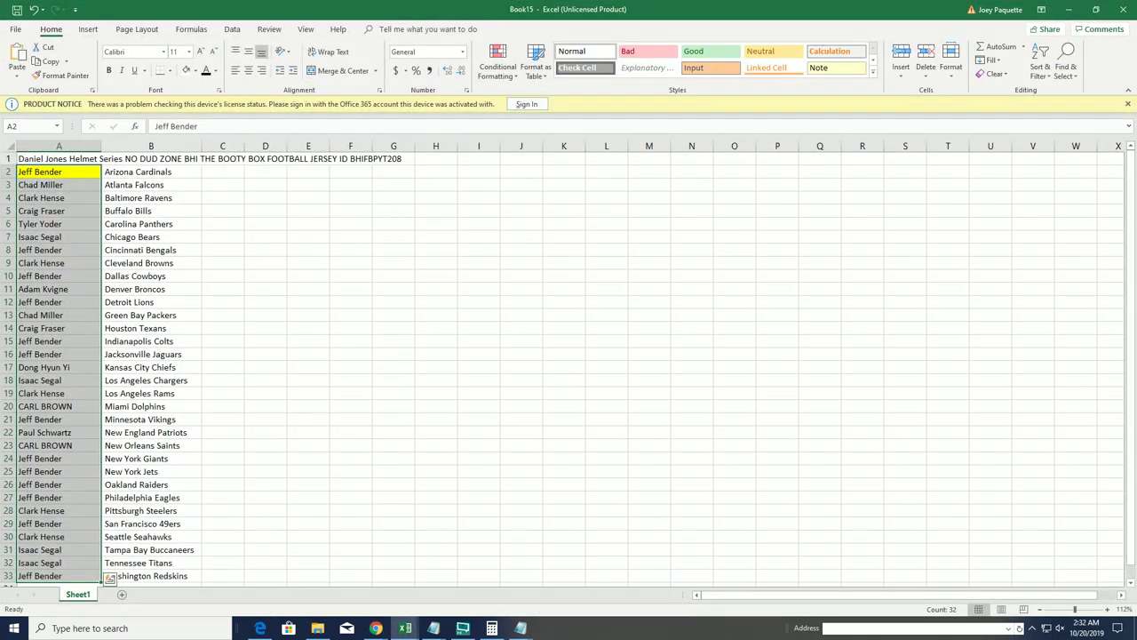
click(1070, 9)
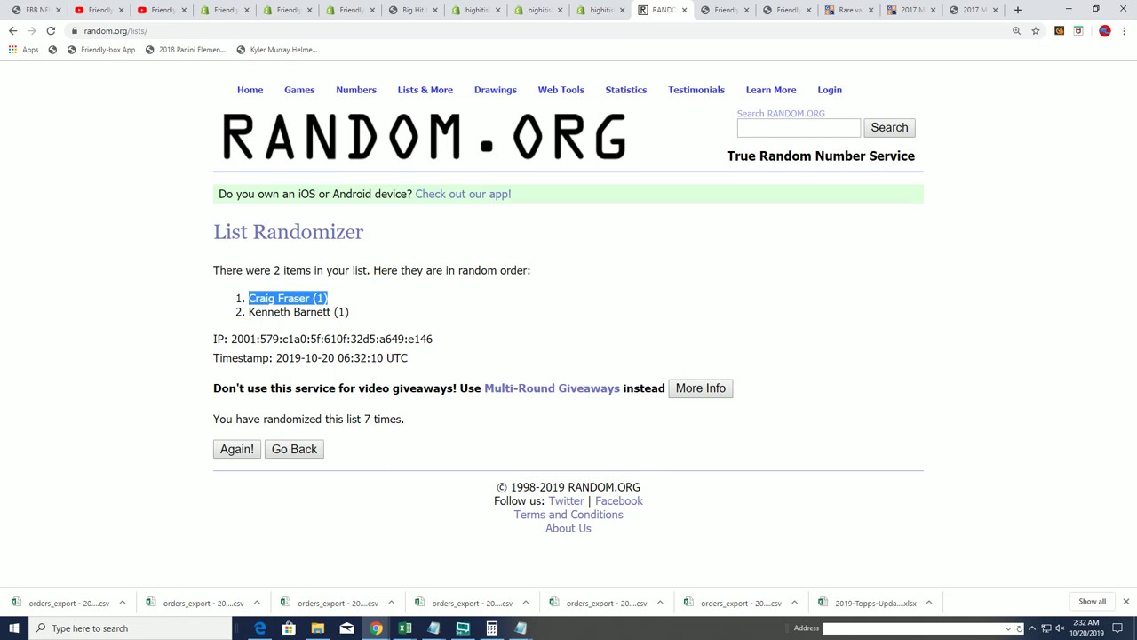
key(alt+Tab)
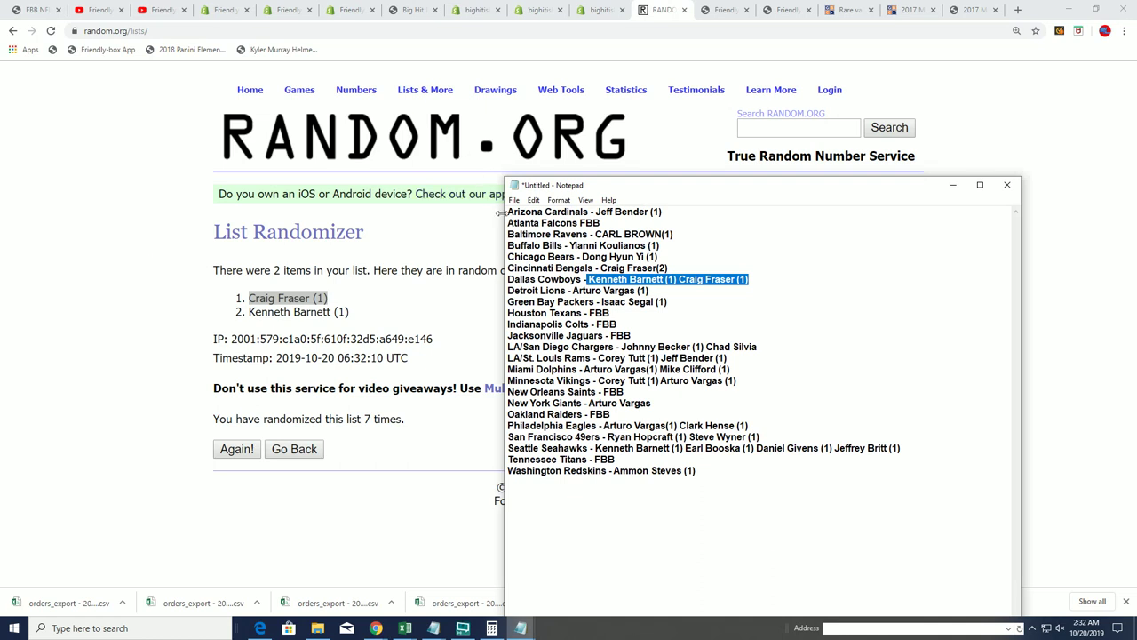
click(635, 289)
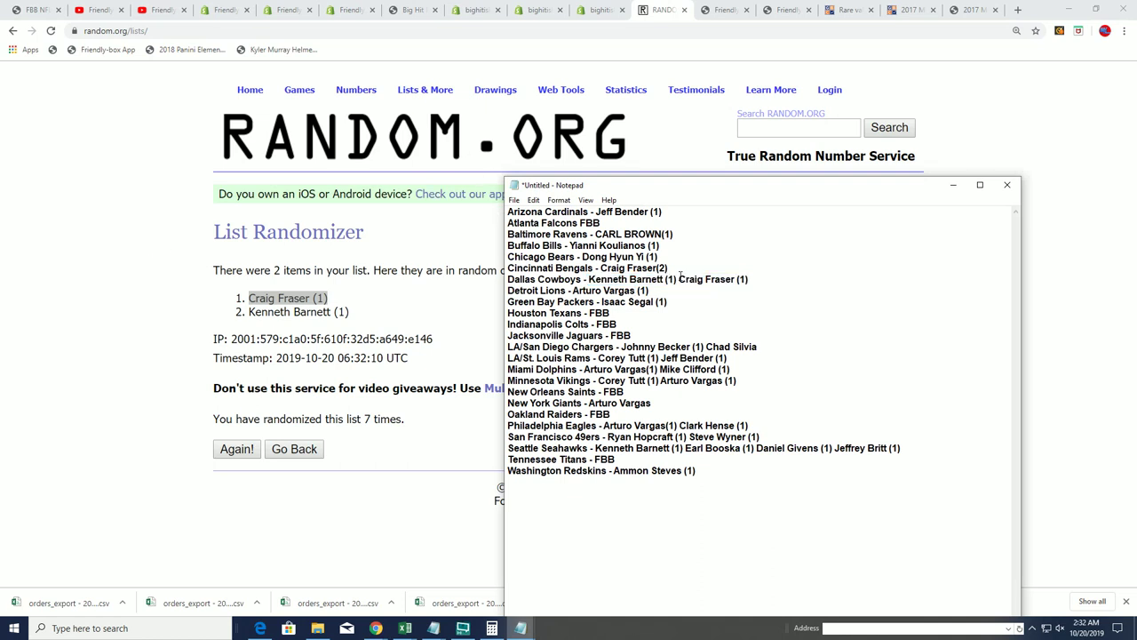
drag(679, 278, 581, 279)
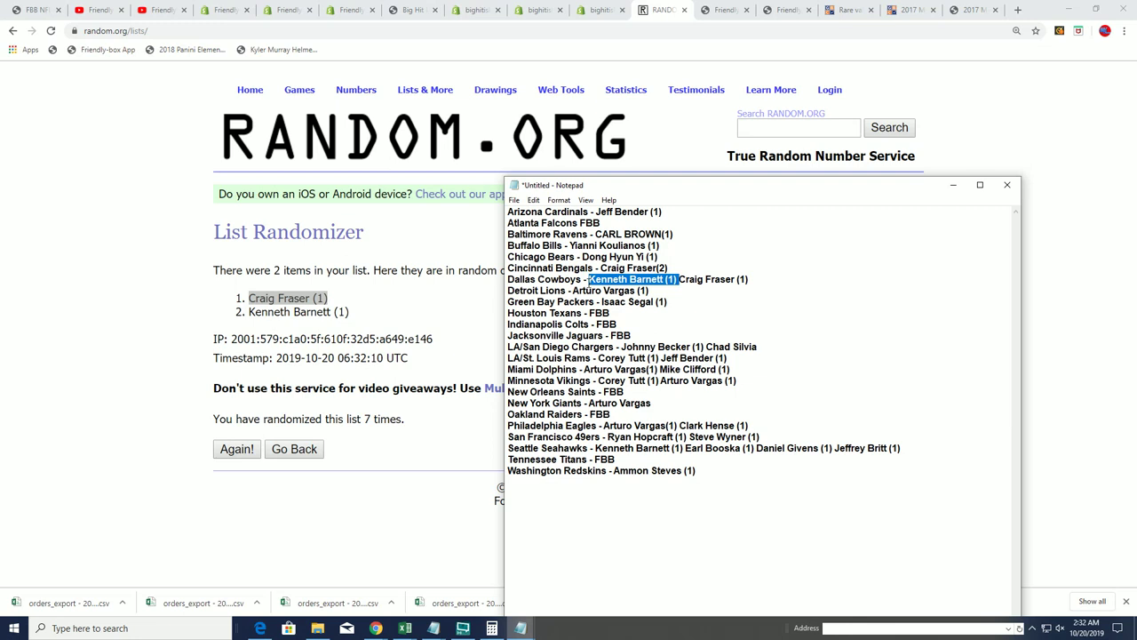
key(BackSpace)
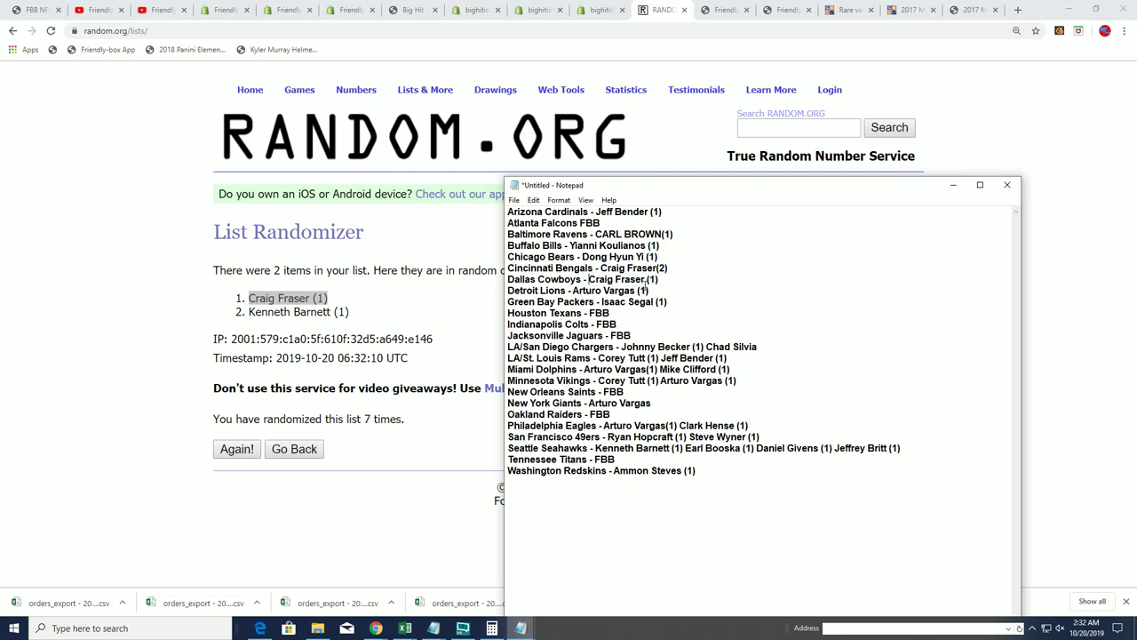
Copy the LA/San Diego Chargers participants from Notepad into a blank RANDOM.ORG List Randomizer form, with one name per line
drag(671, 302, 582, 290)
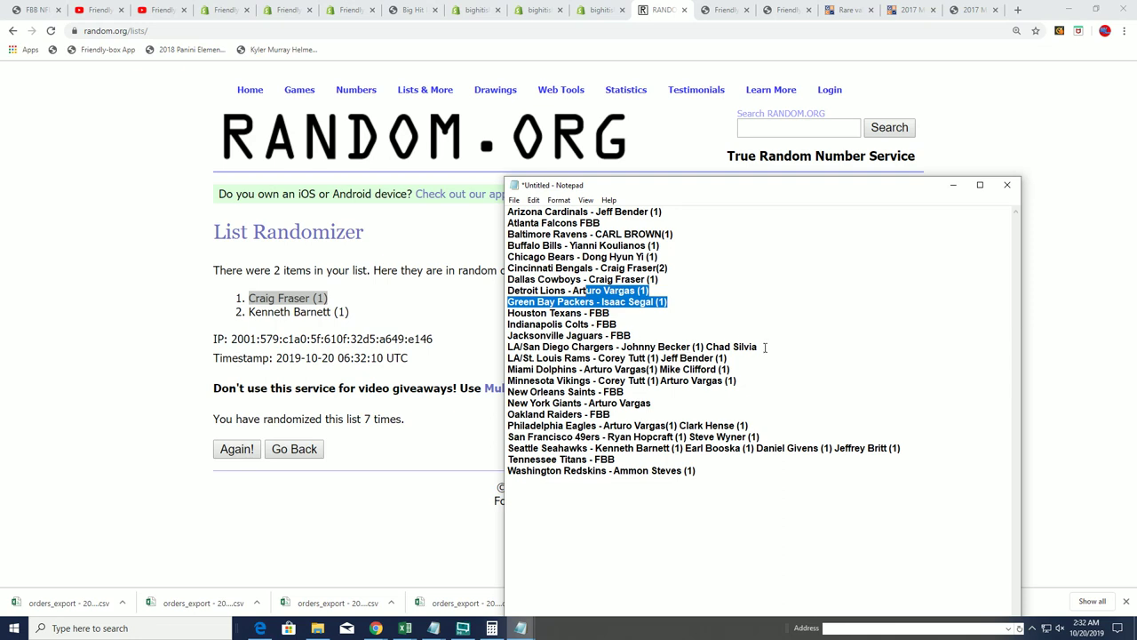
drag(760, 346, 626, 347)
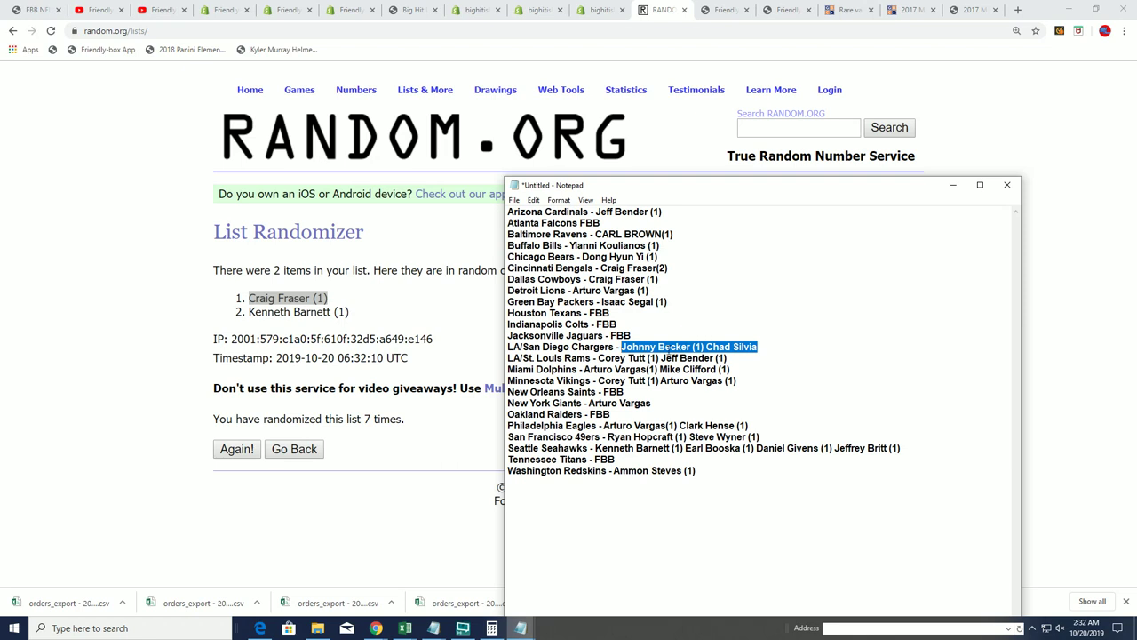
right_click(668, 349)
click(689, 384)
mouse_move(417, 93)
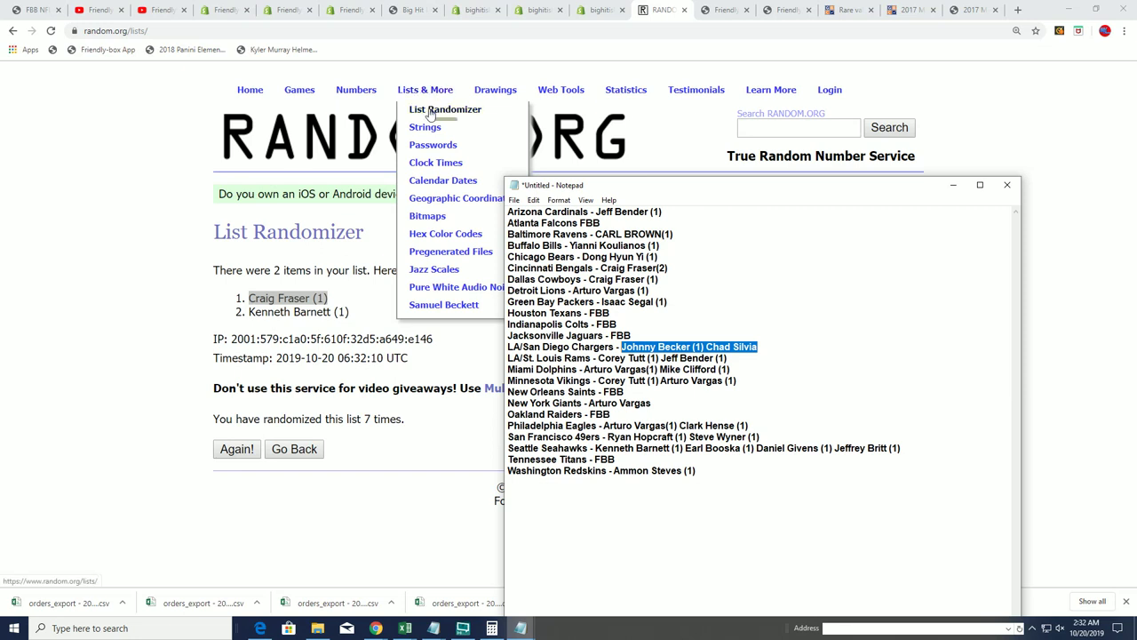
click(431, 110)
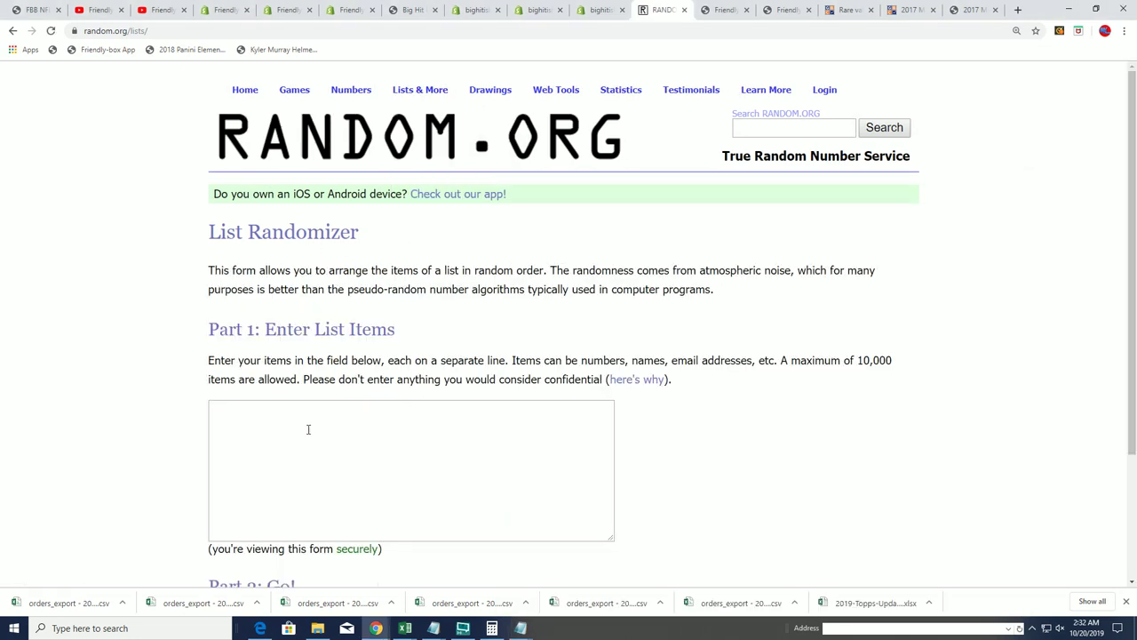
right_click(269, 417)
click(296, 513)
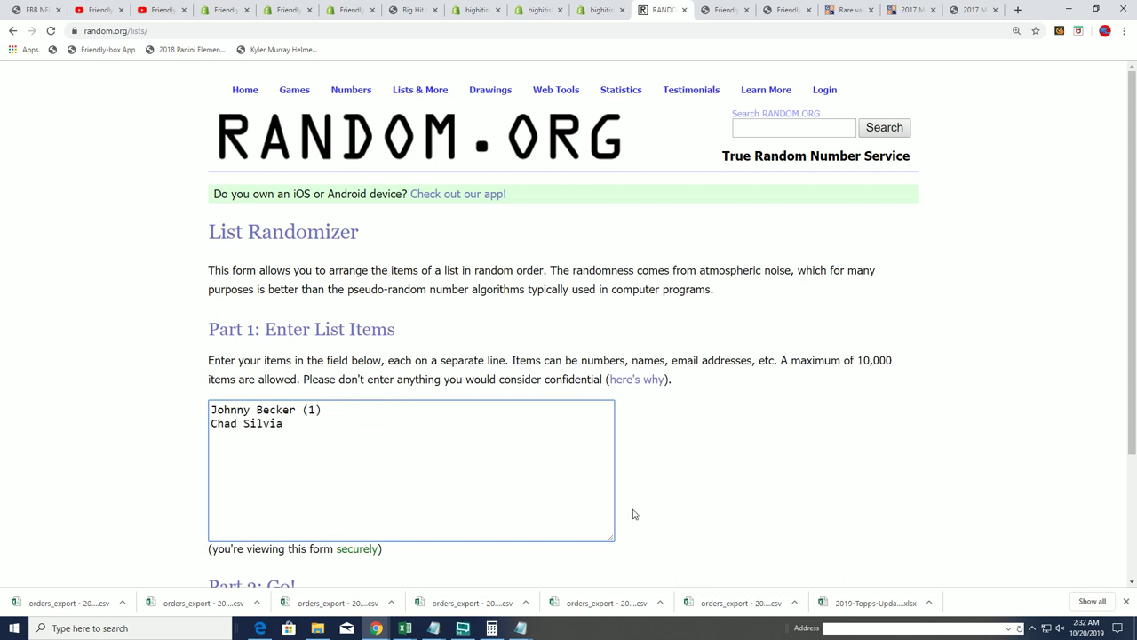
Randomize the LA/San Diego Chargers list seven times
scroll(633, 514, down, 3)
click(245, 479)
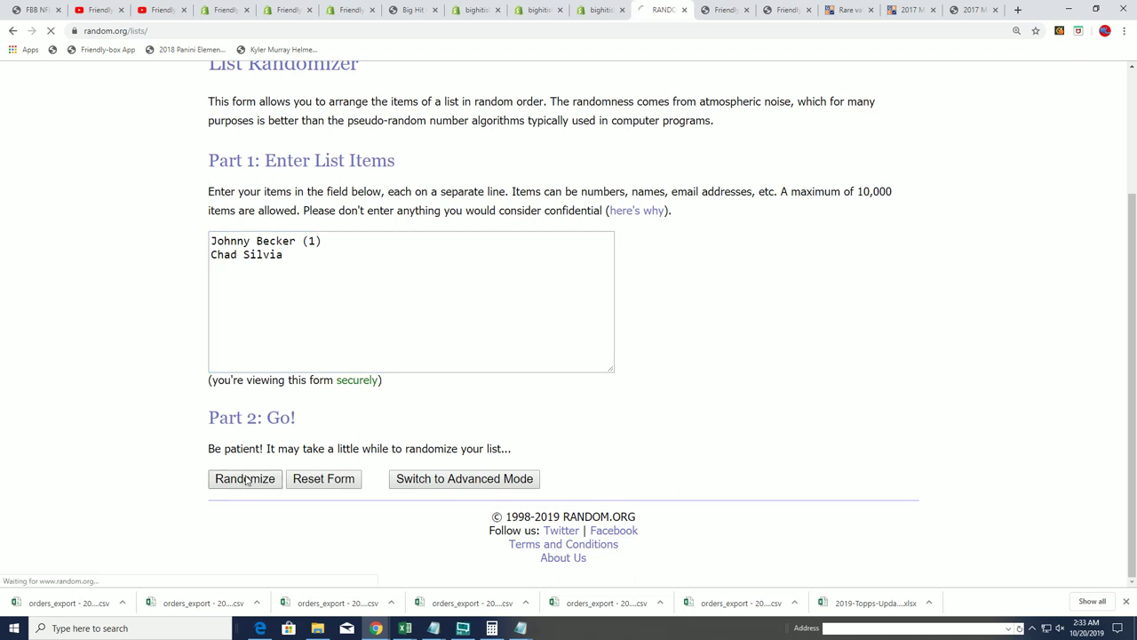
click(235, 416)
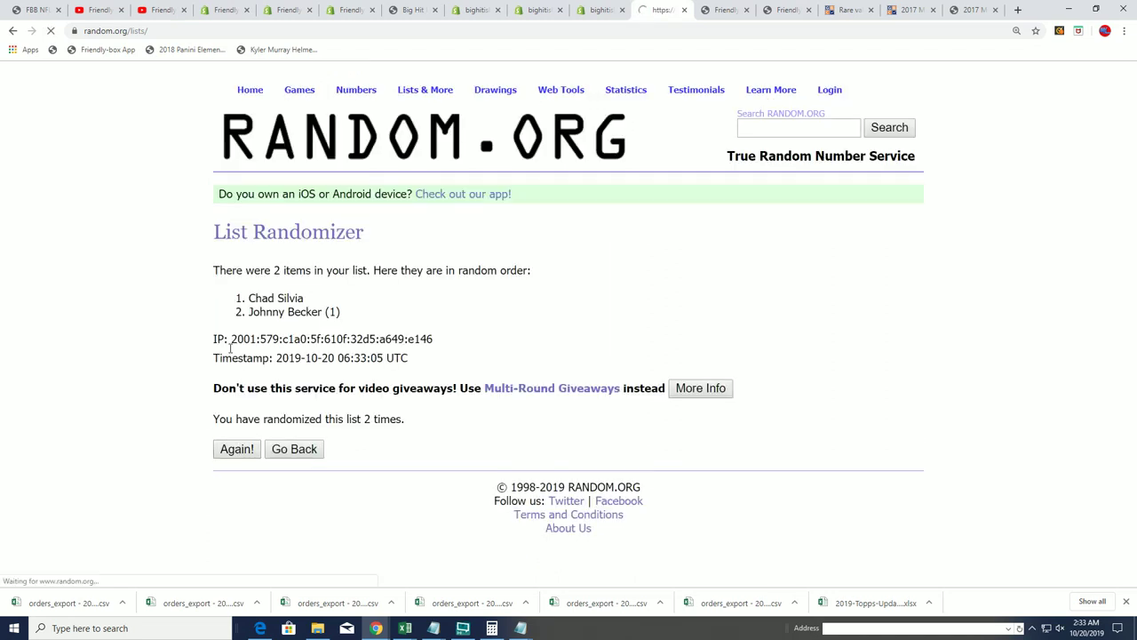
click(233, 448)
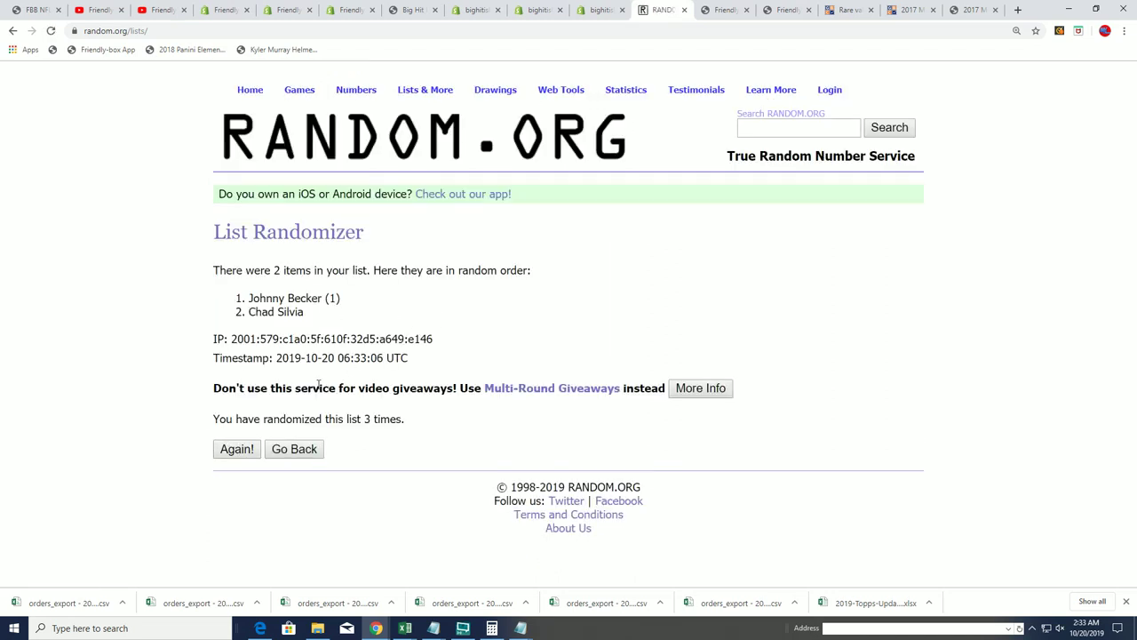
click(235, 449)
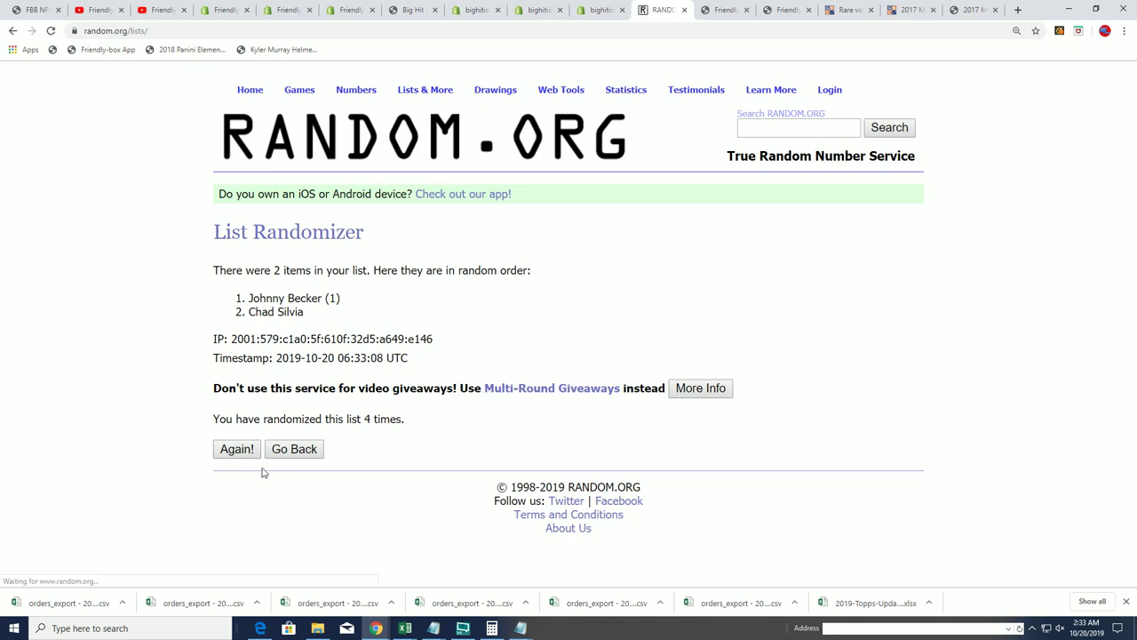
click(238, 453)
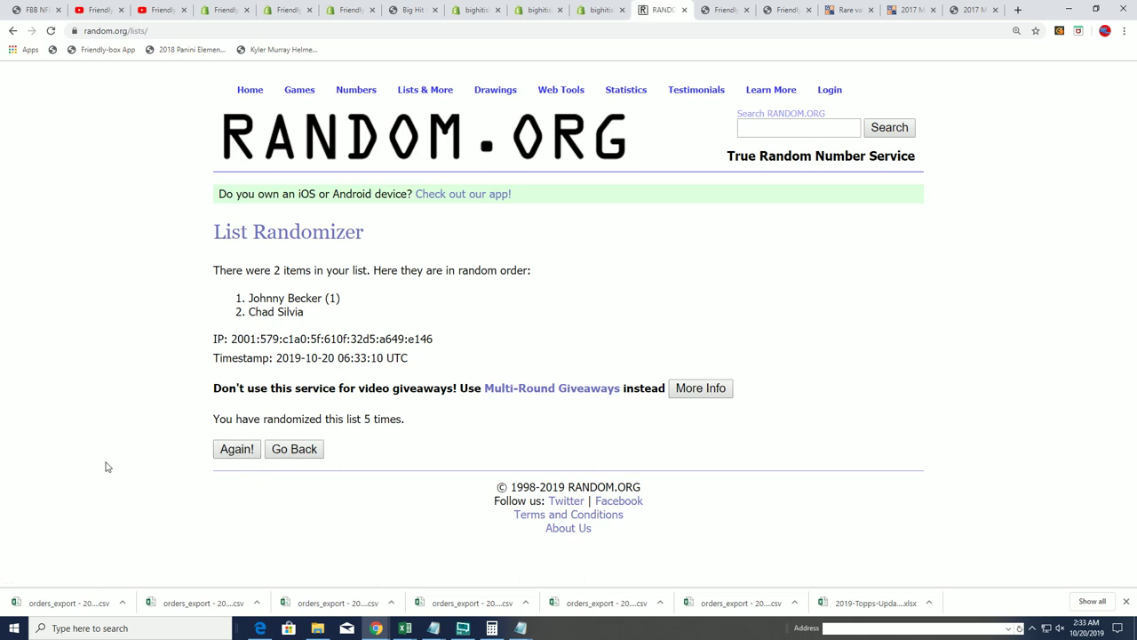
click(238, 450)
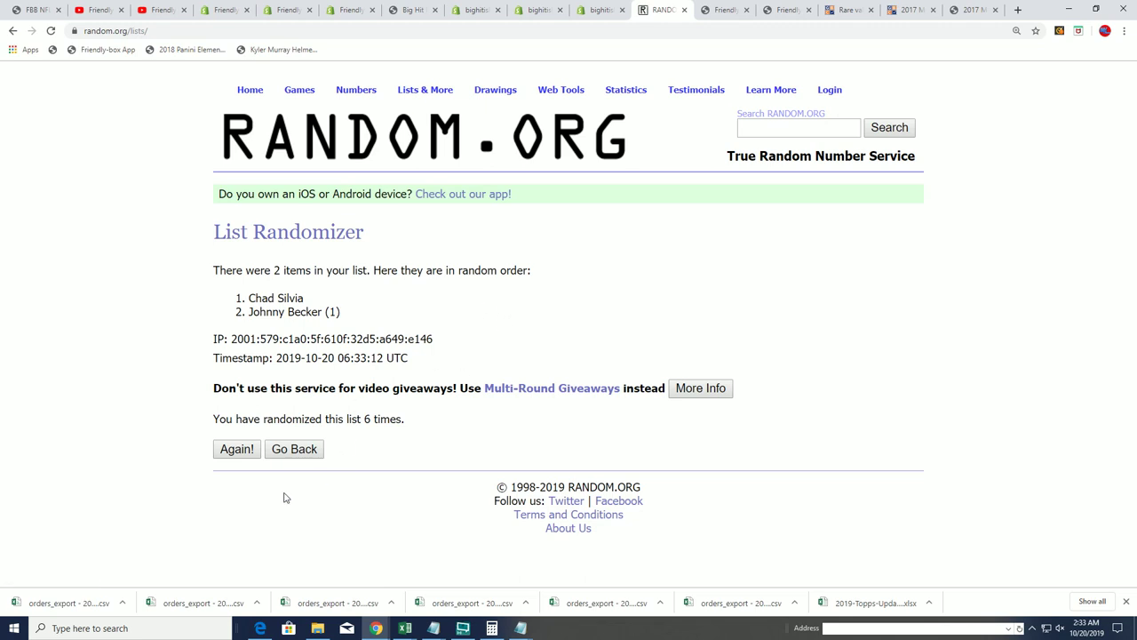
click(237, 456)
Copy the first-placed entry of the randomized LA/San Diego Chargers list and switch to the Notepad team list
drag(306, 298, 223, 305)
right_click(268, 302)
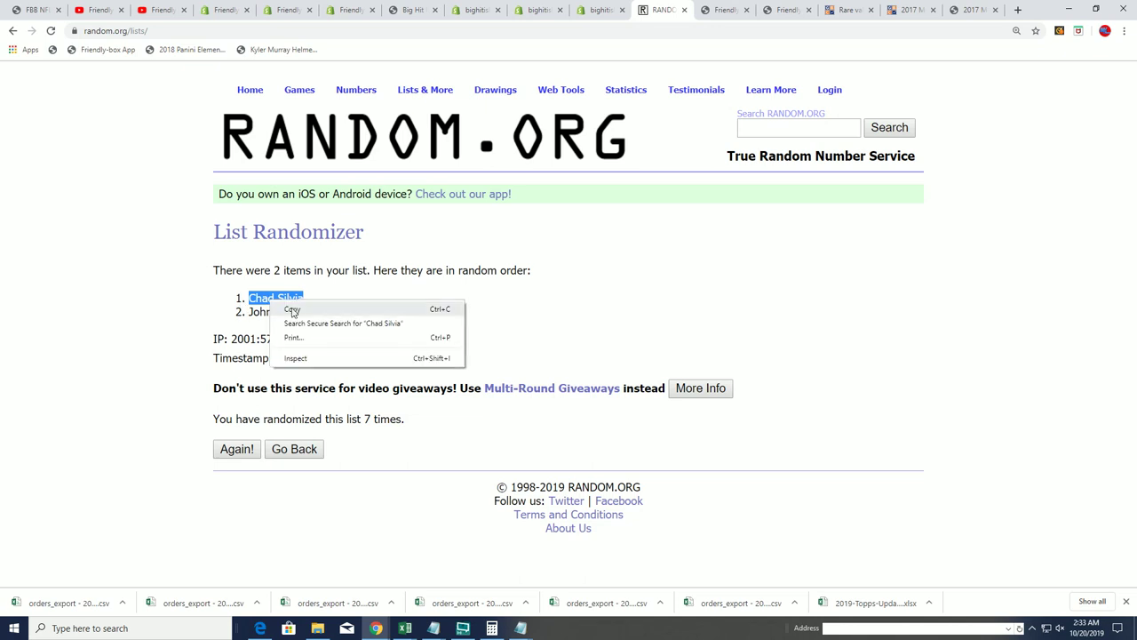
click(295, 308)
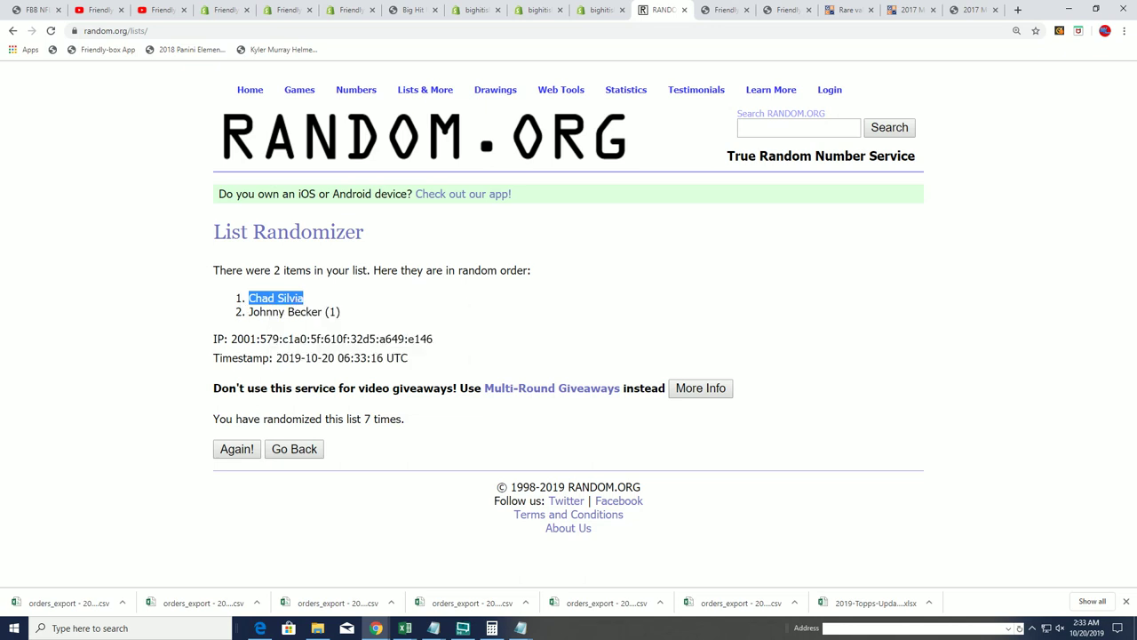
key(alt+Tab)
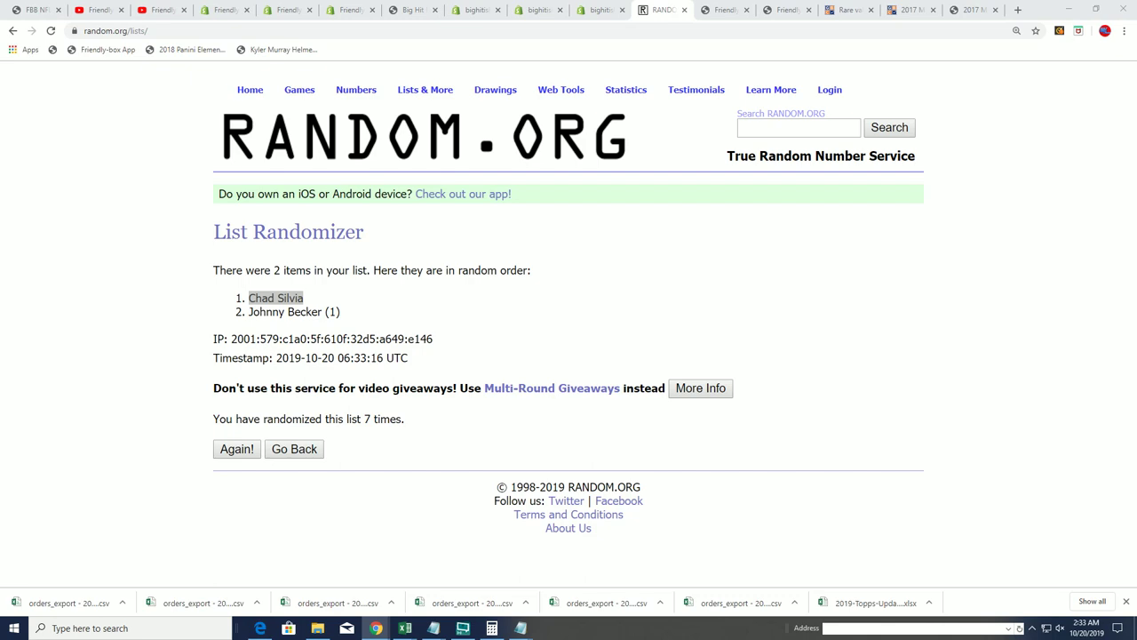
key(alt+Tab)
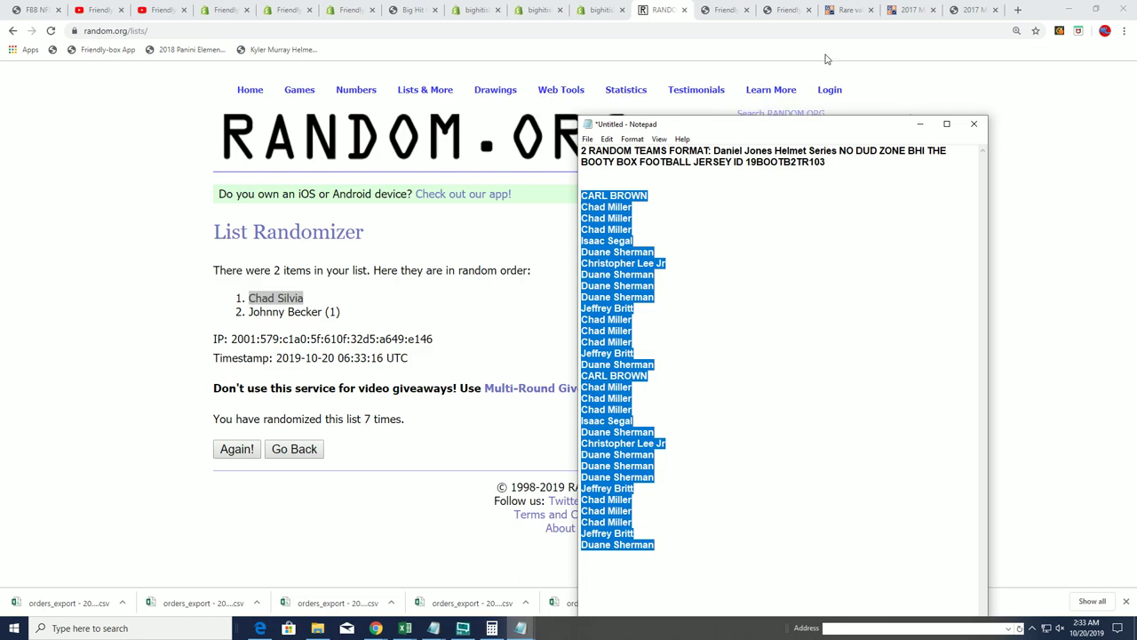
click(919, 123)
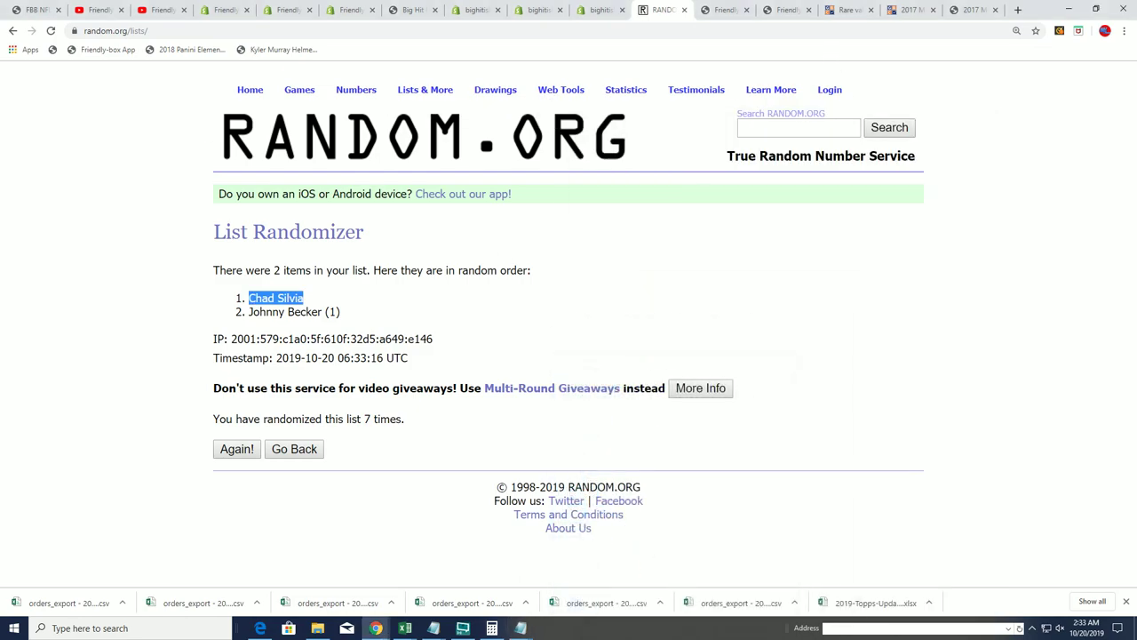
key(alt+Tab)
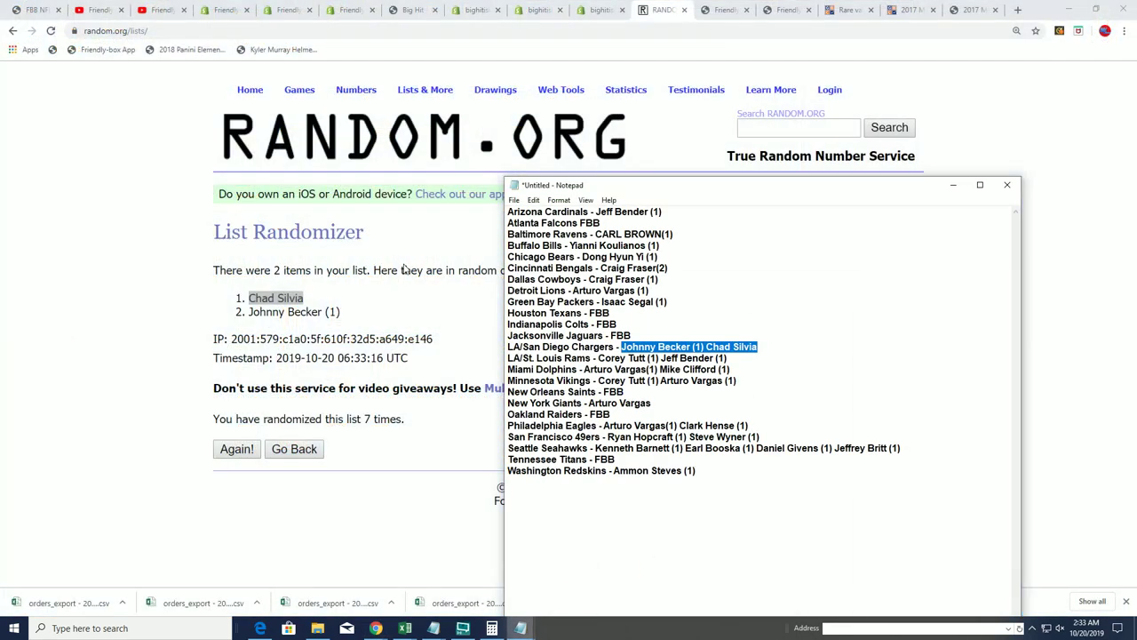
Delete the losing participant from the LA/San Diego Chargers line, leaving only the first-placed participant
click(712, 336)
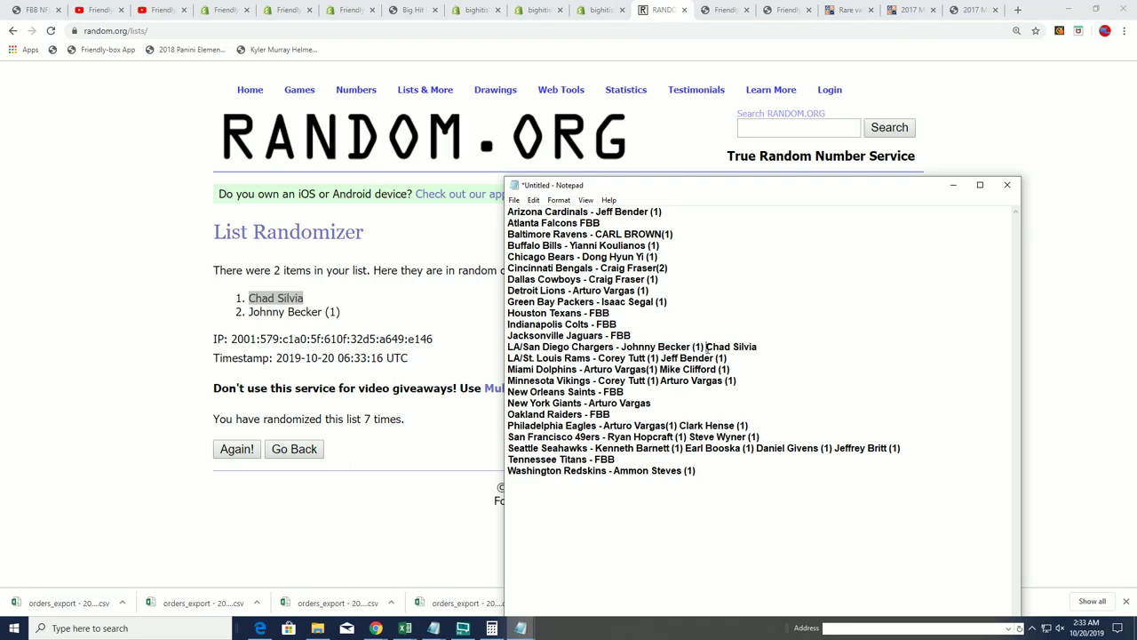
click(708, 347)
key(BackSpace)
key(BackSpace)
key(BackSpace)
key(BackSpace)
key(BackSpace)
key(BackSpace)
key(BackSpace)
key(BackSpace)
key(BackSpace)
key(BackSpace)
key(BackSpace)
key(BackSpace)
key(BackSpace)
key(BackSpace)
key(BackSpace)
key(BackSpace)
key(BackSpace)
key(BackSpace)
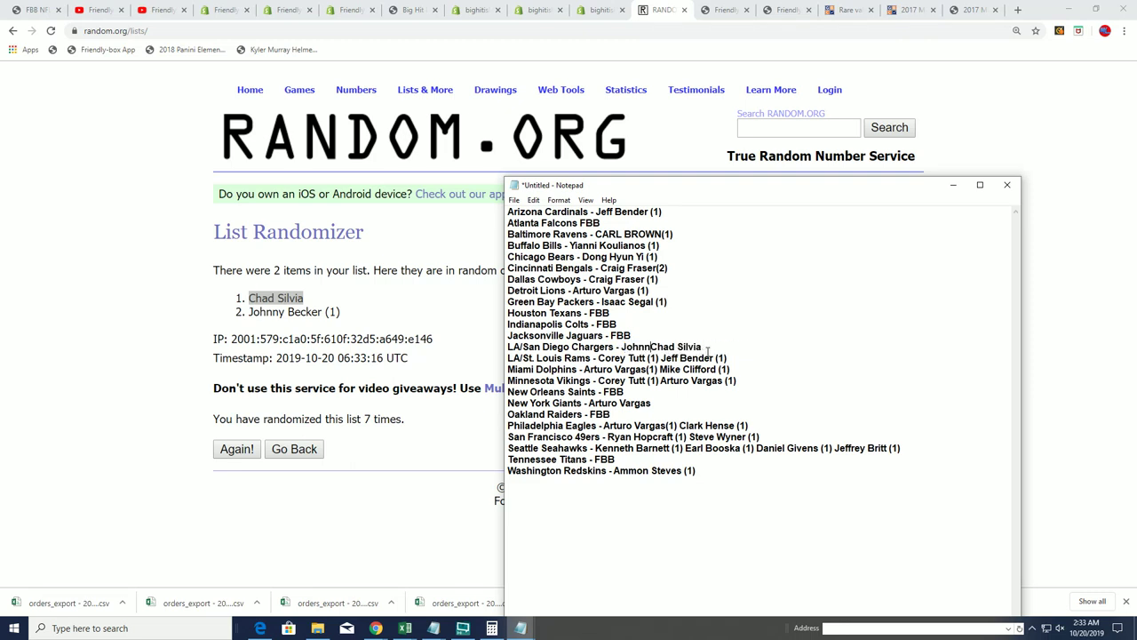
key(BackSpace)
Copy the LA/St. Louis Rams participants from Notepad into a blank RANDOM.ORG List Randomizer form, with one name per line
drag(734, 357, 598, 357)
right_click(602, 361)
click(622, 400)
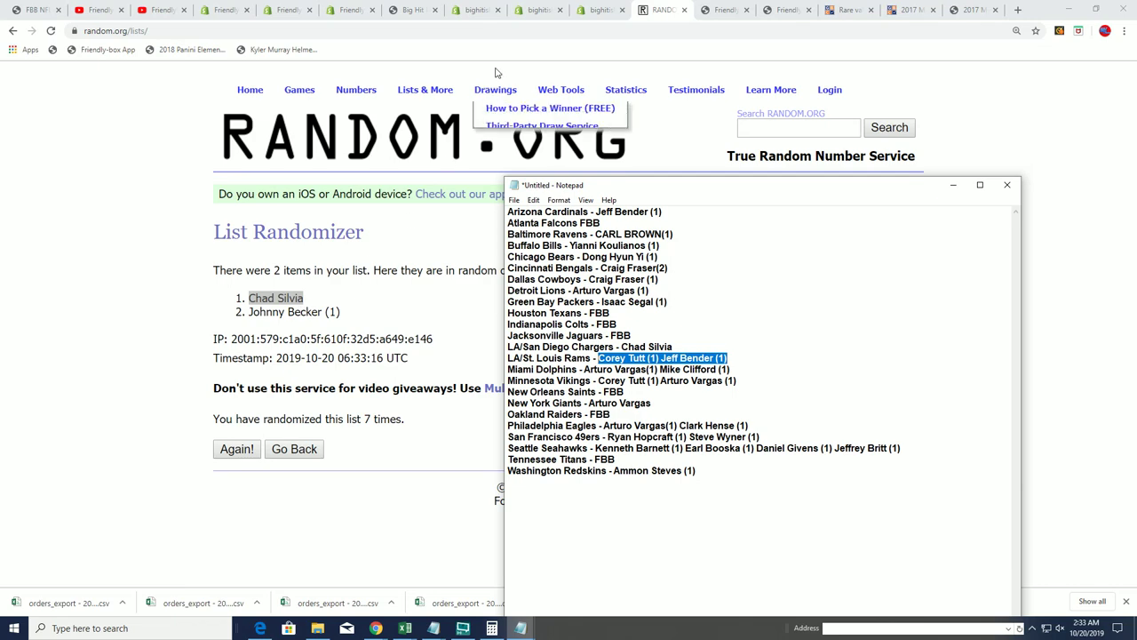
click(682, 173)
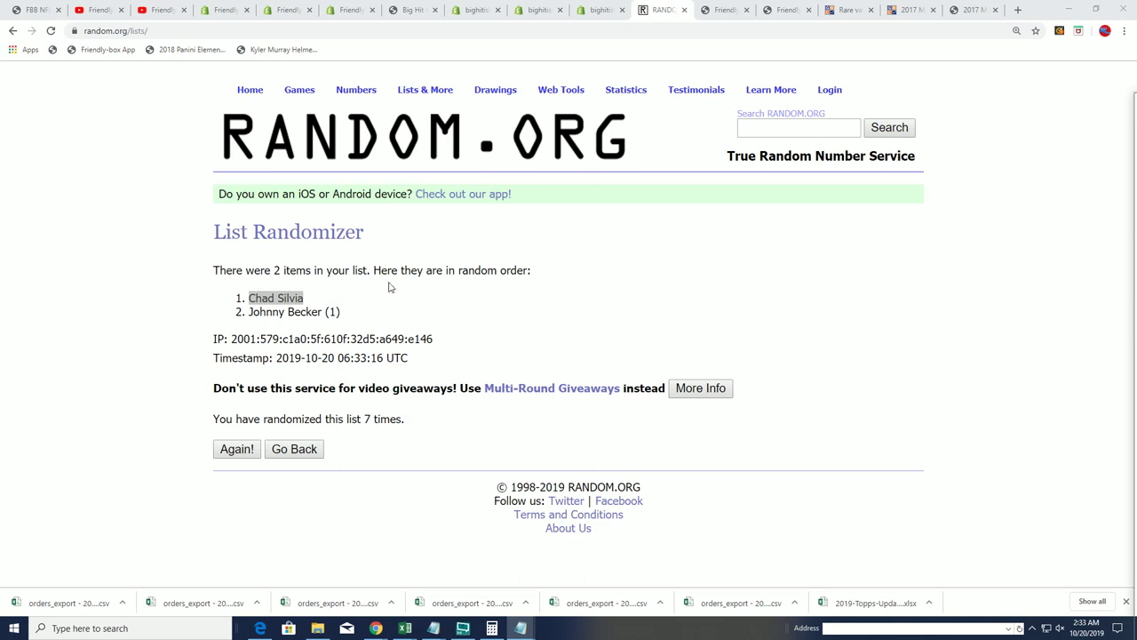
click(446, 107)
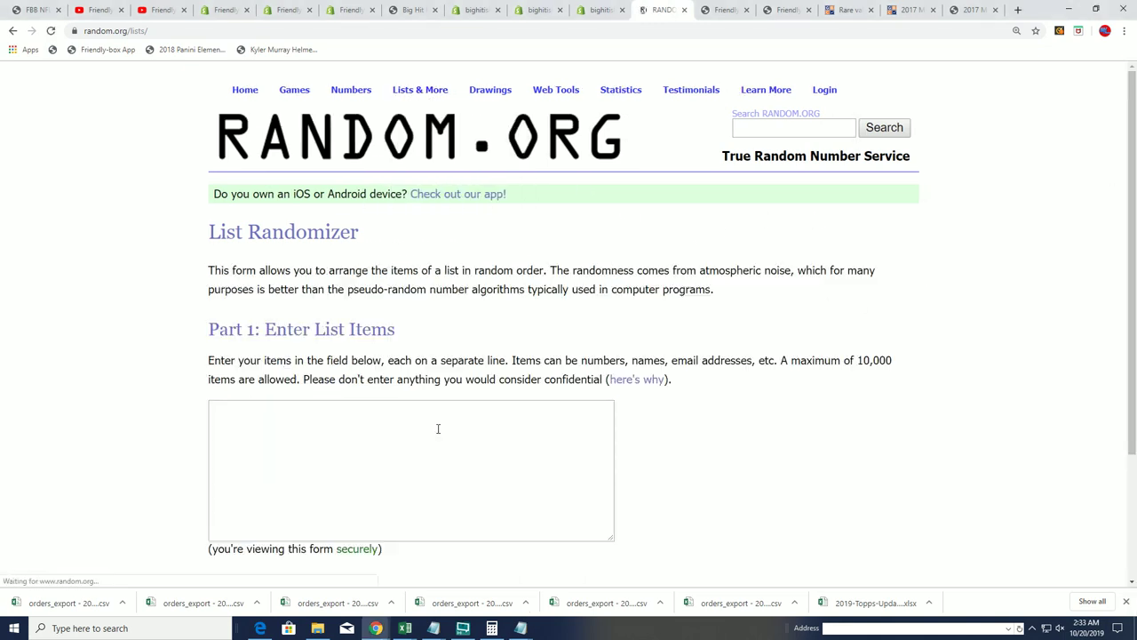
click(215, 414)
right_click(218, 410)
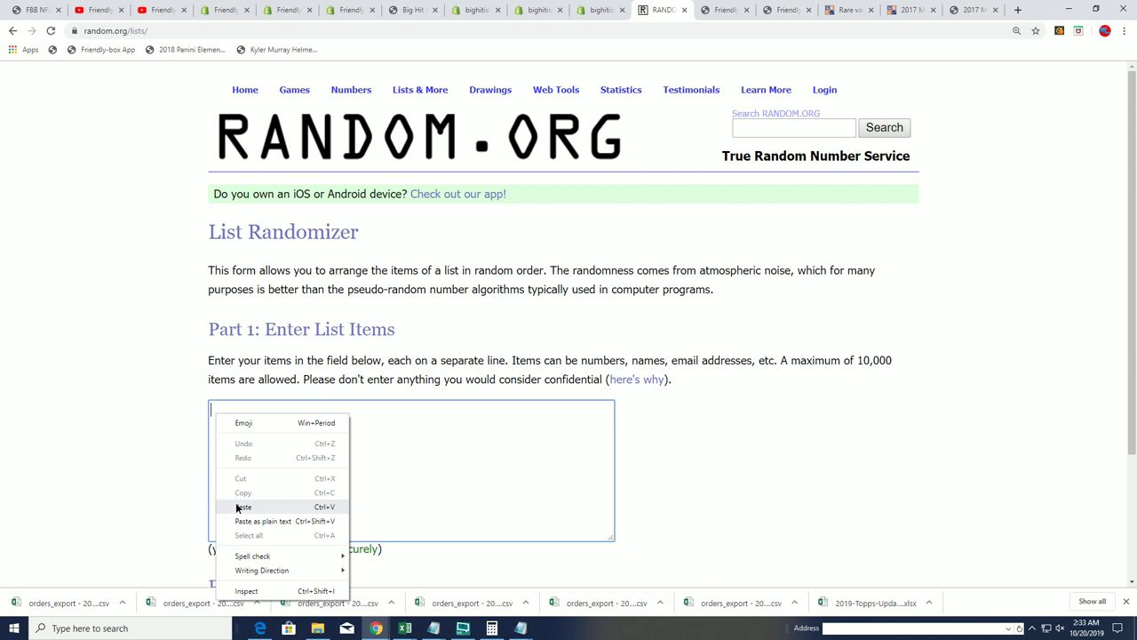
click(236, 503)
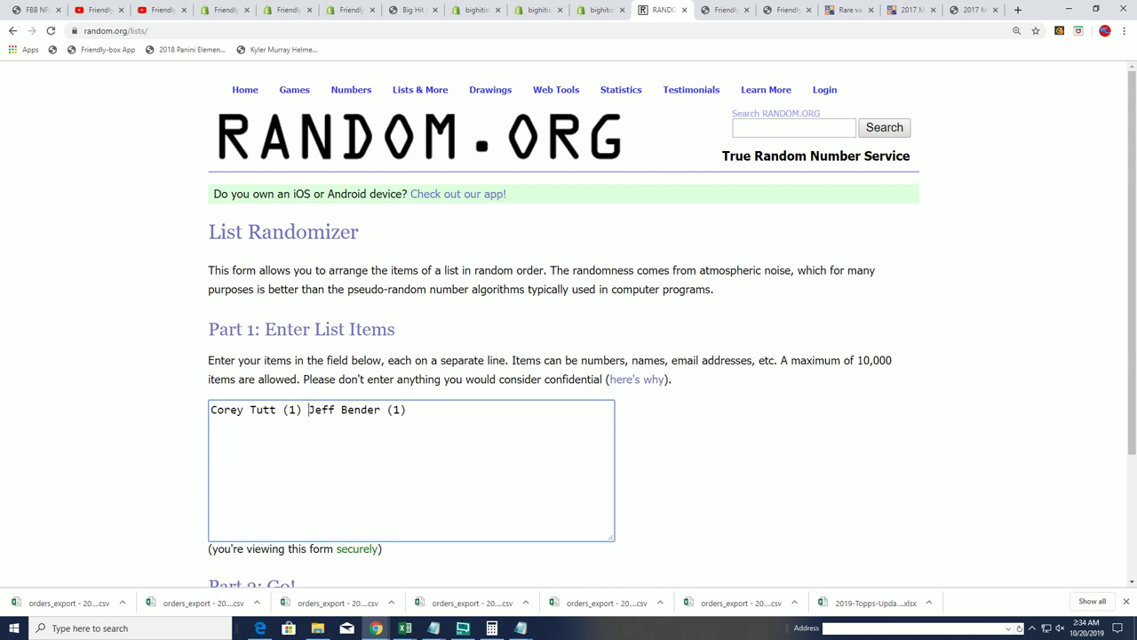
key(Return)
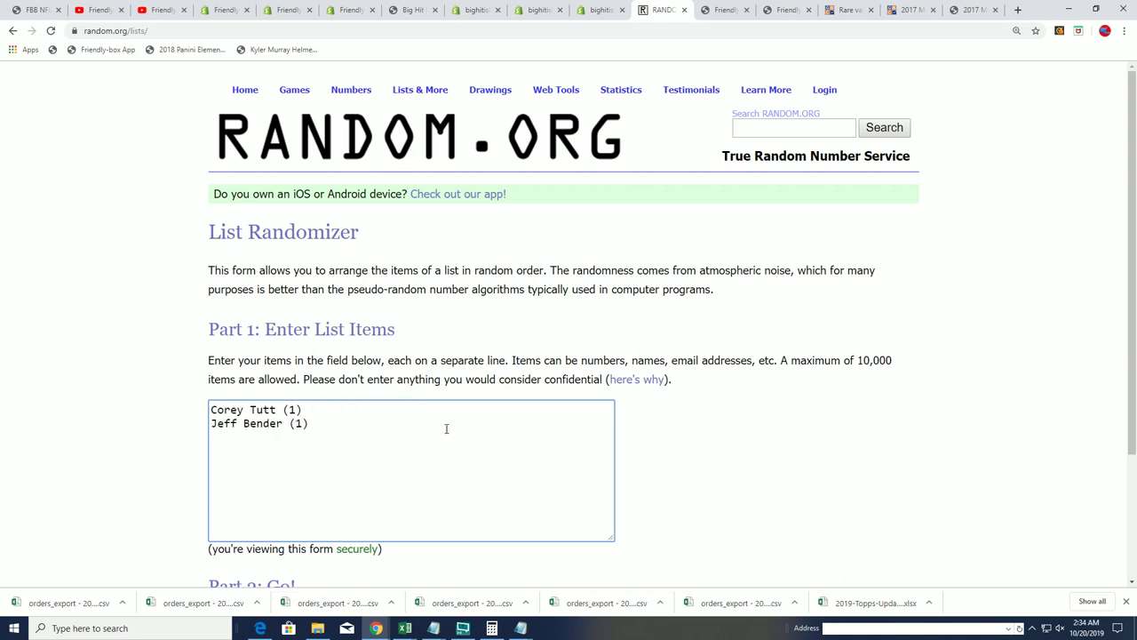
Randomize the LA/St. Louis Rams list seven times
scroll(702, 484, down, 3)
click(264, 532)
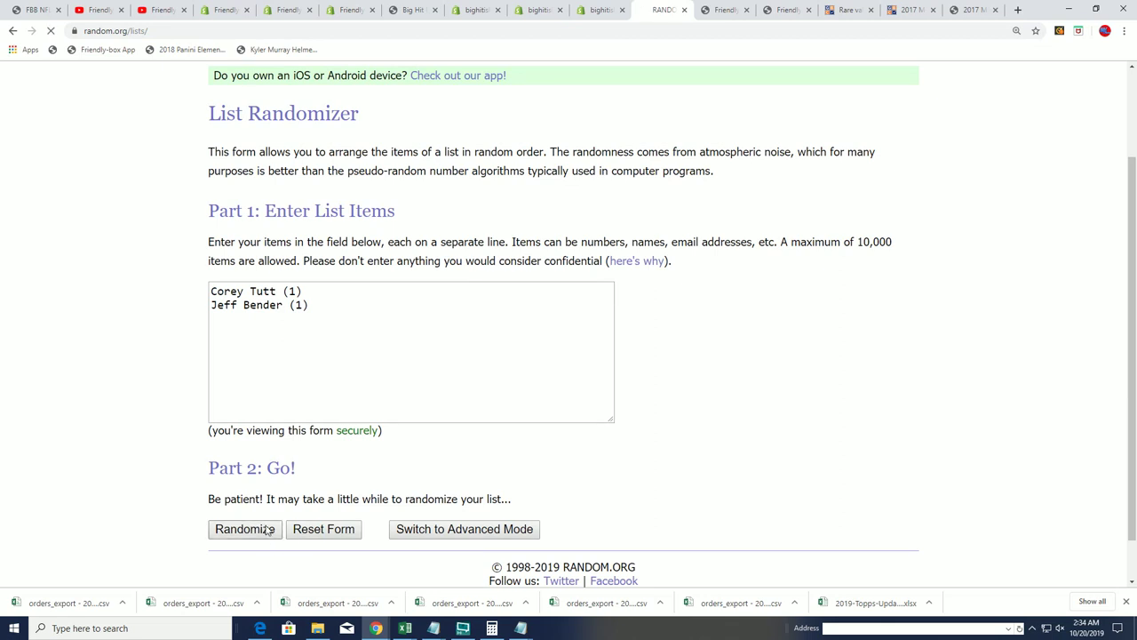
click(236, 419)
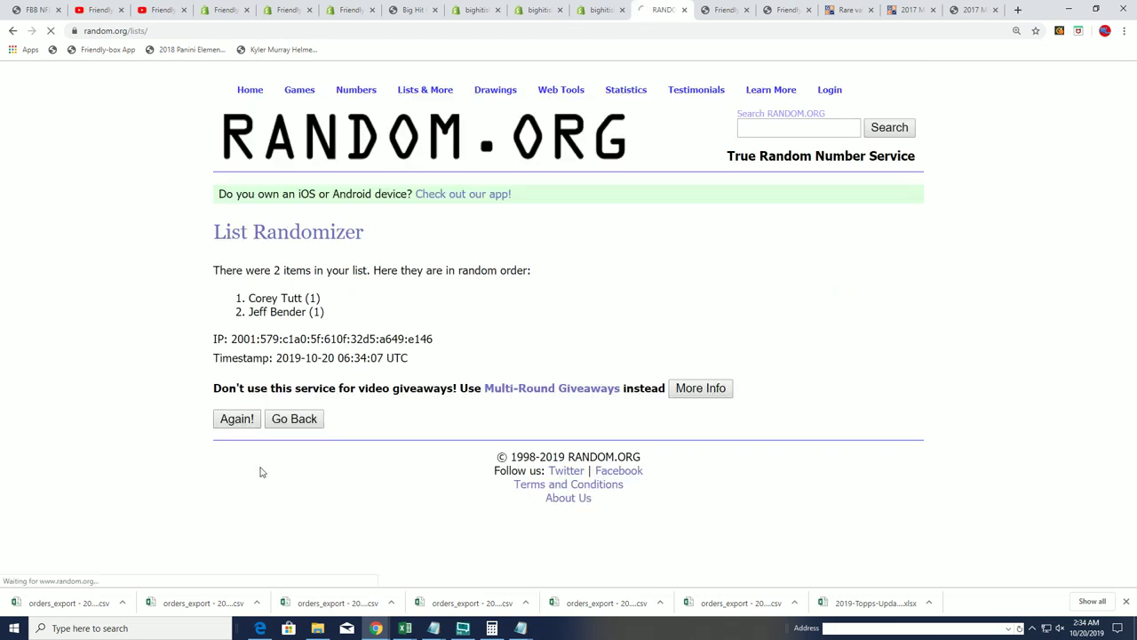
click(236, 449)
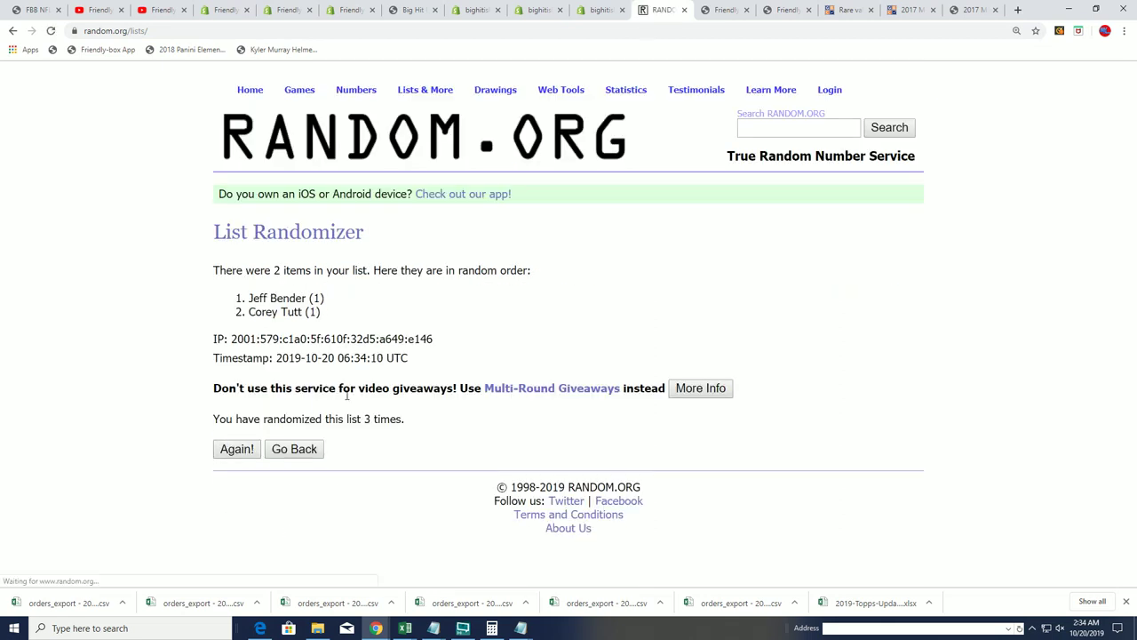
click(252, 450)
click(232, 448)
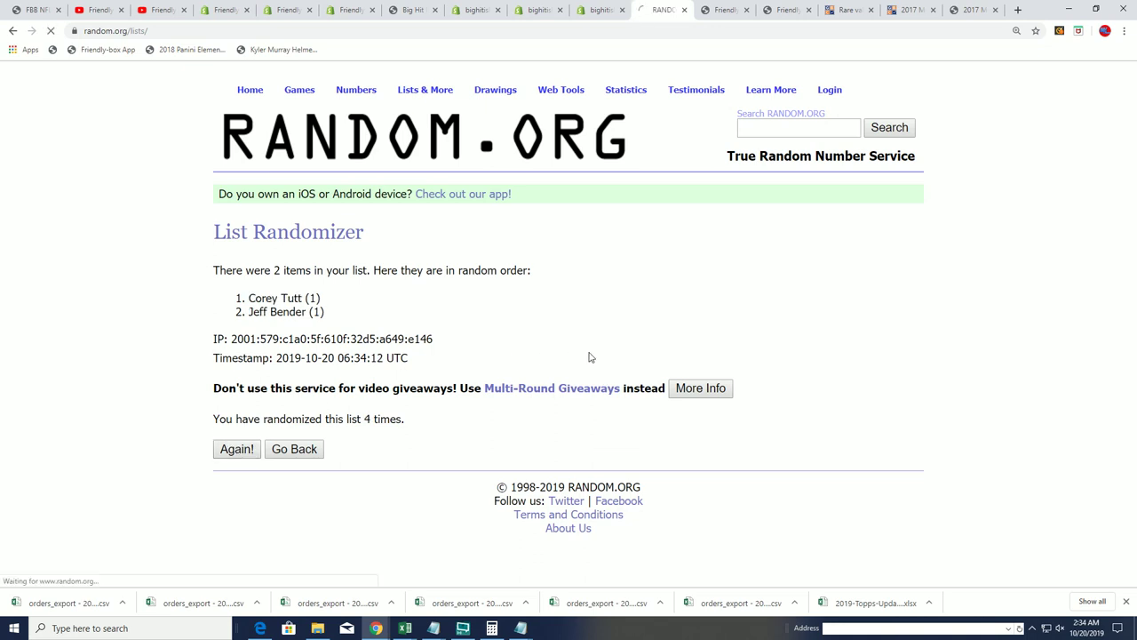
click(236, 449)
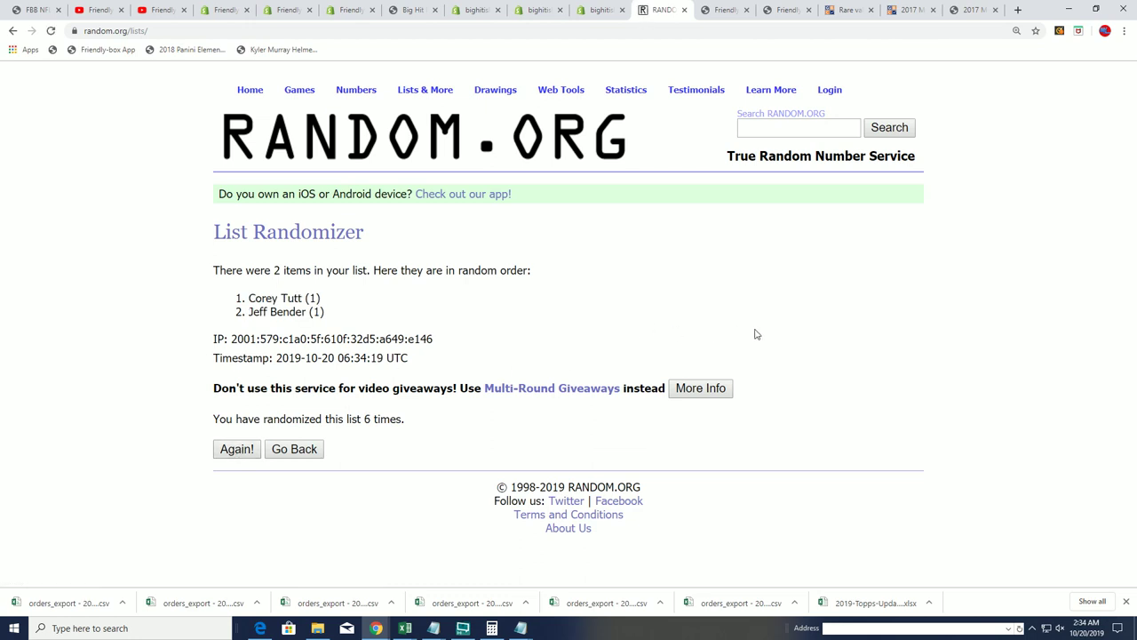
click(236, 449)
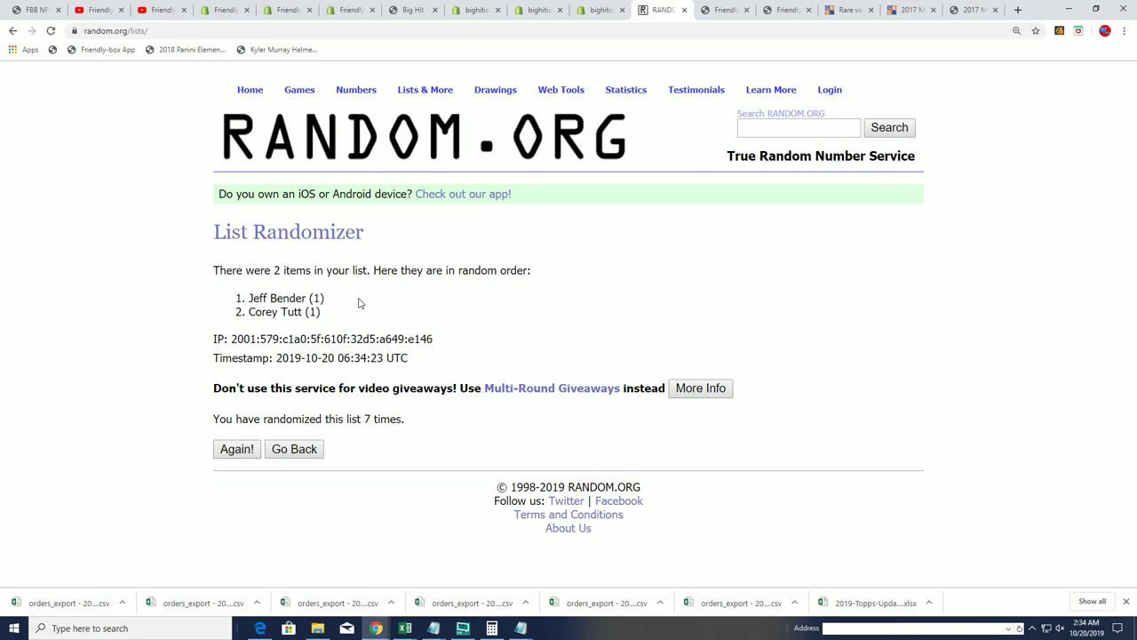
Copy the first-placed entry of the randomized list and replace both participants on the LA/St. Louis Rams line in Notepad with it
drag(360, 302, 195, 314)
right_click(329, 301)
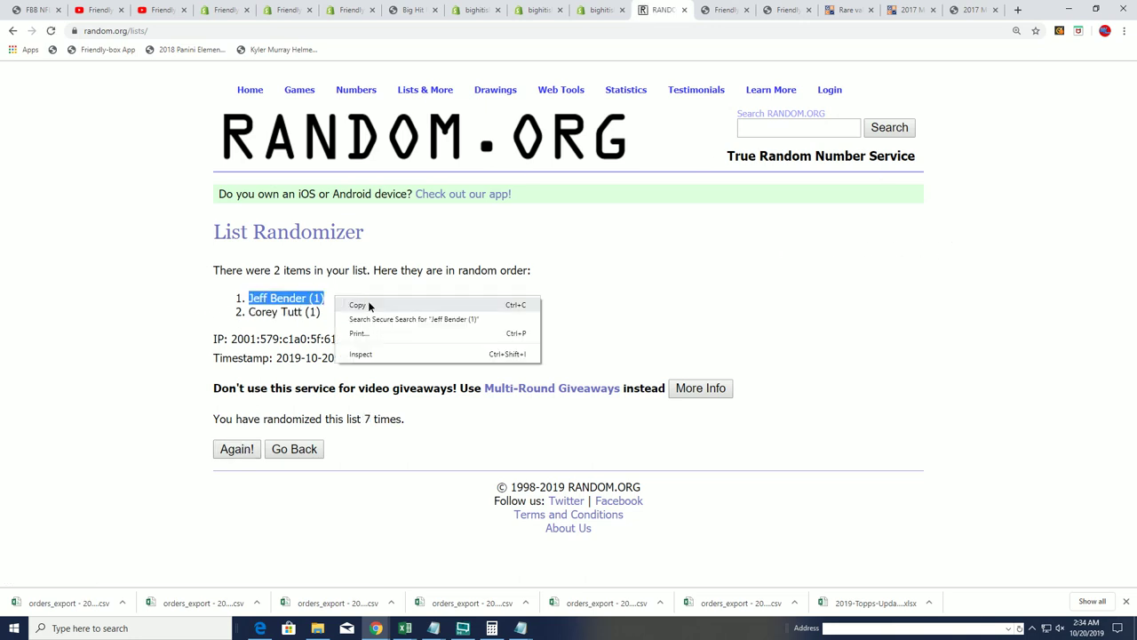
click(357, 305)
click(521, 628)
drag(525, 194, 461, 133)
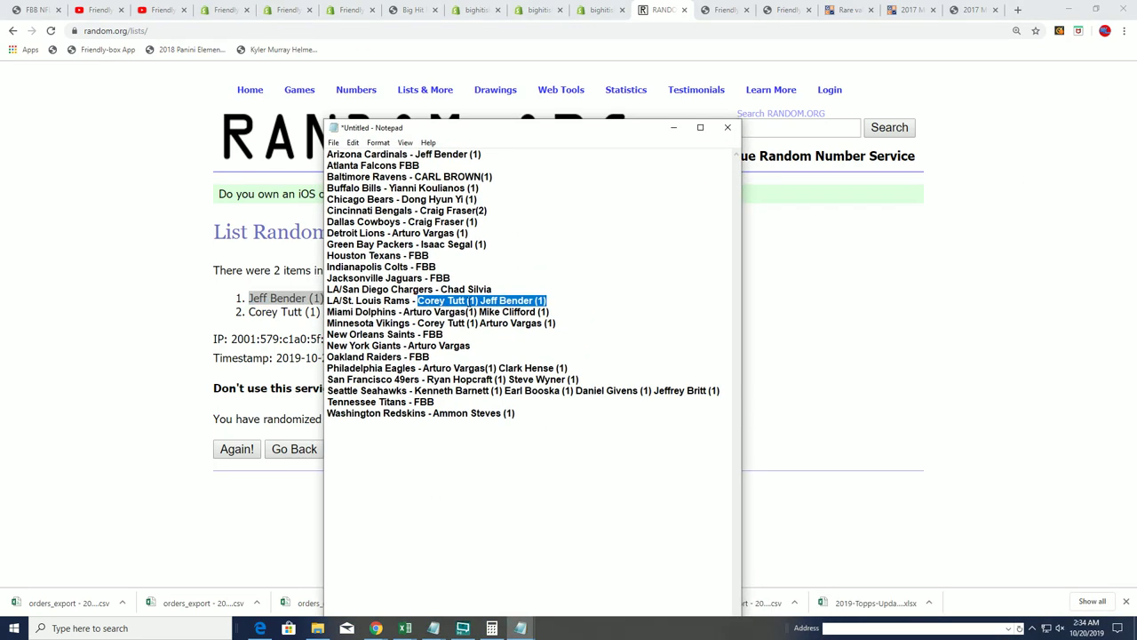
key(BackSpace)
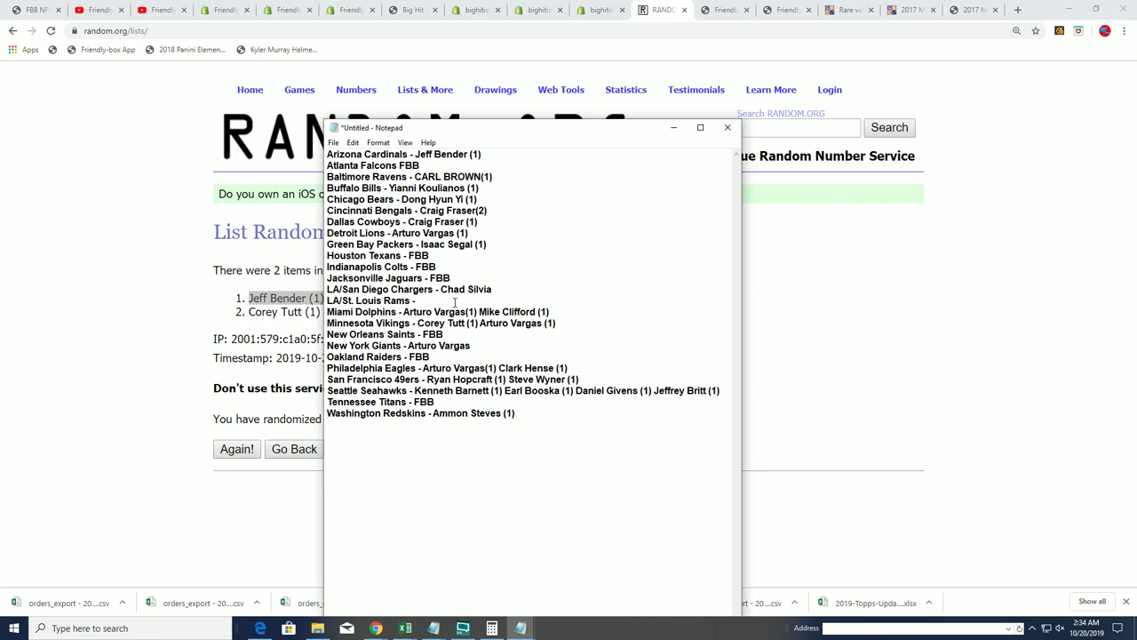
key(ctrl+v)
Copy the Miami Dolphins participants from Notepad into a blank RANDOM.ORG List Randomizer form, with one name per line
key(ctrl+shift+Left)
key(ctrl+shift+Left)
key(ctrl+shift+Left)
key(ctrl+shift+Left)
key(ctrl+shift+Left)
key(ctrl+shift+Left)
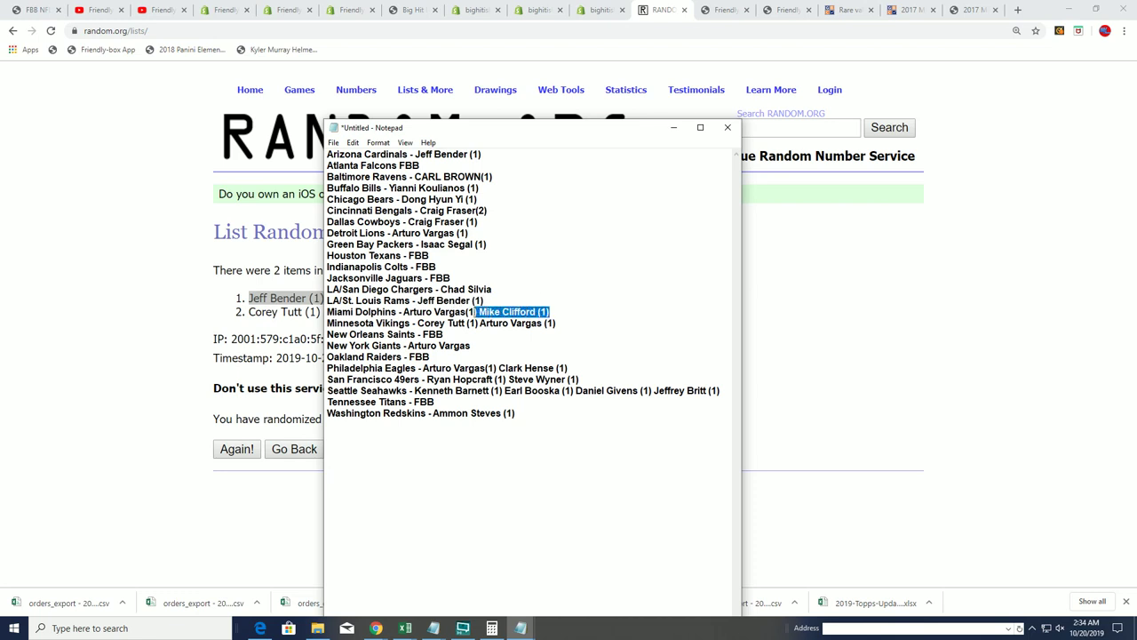
right_click(414, 312)
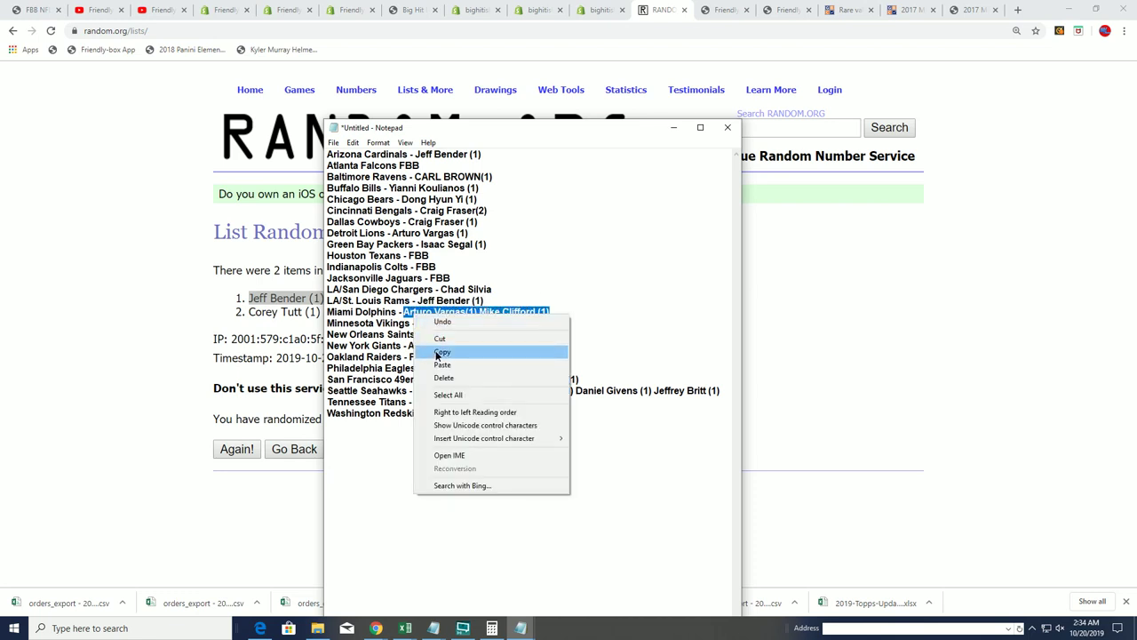
click(440, 348)
click(150, 398)
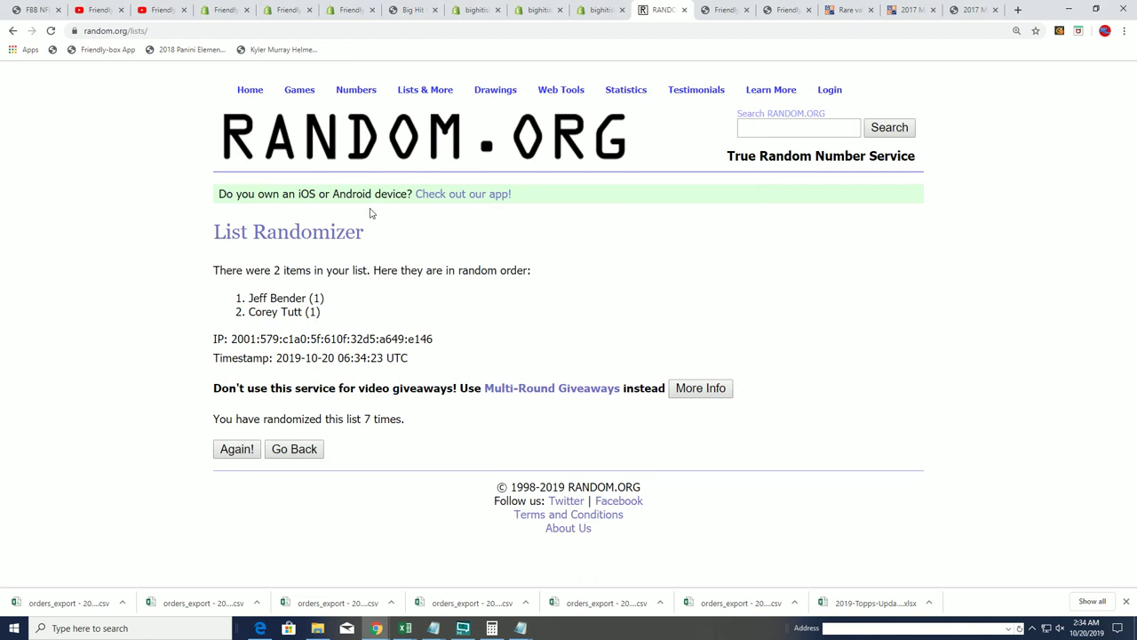
mouse_move(426, 92)
click(438, 113)
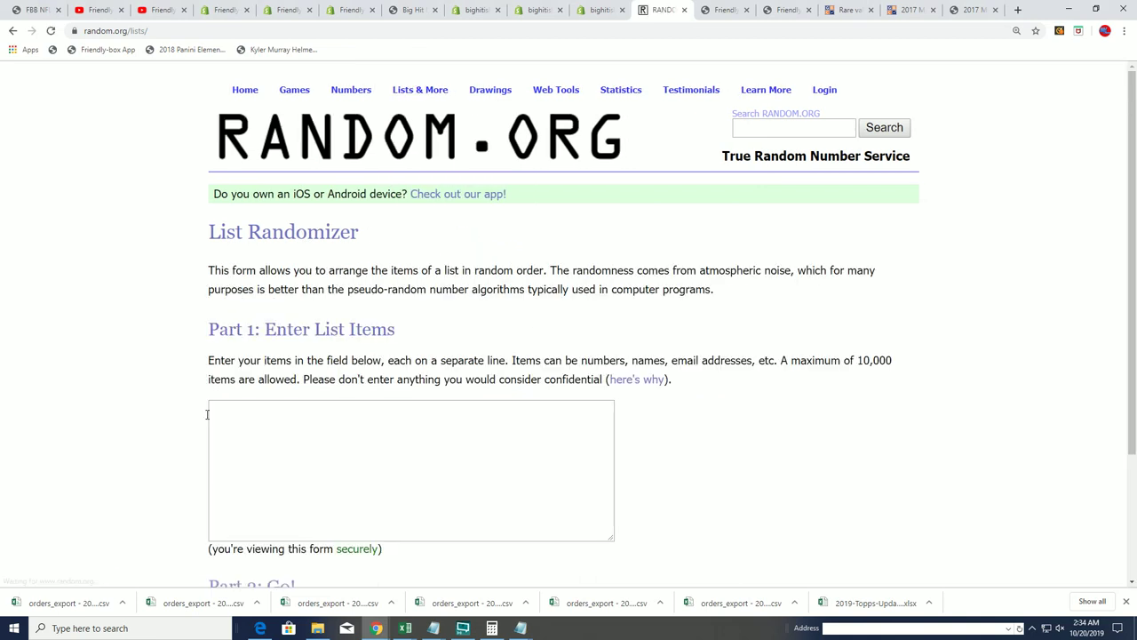
right_click(246, 415)
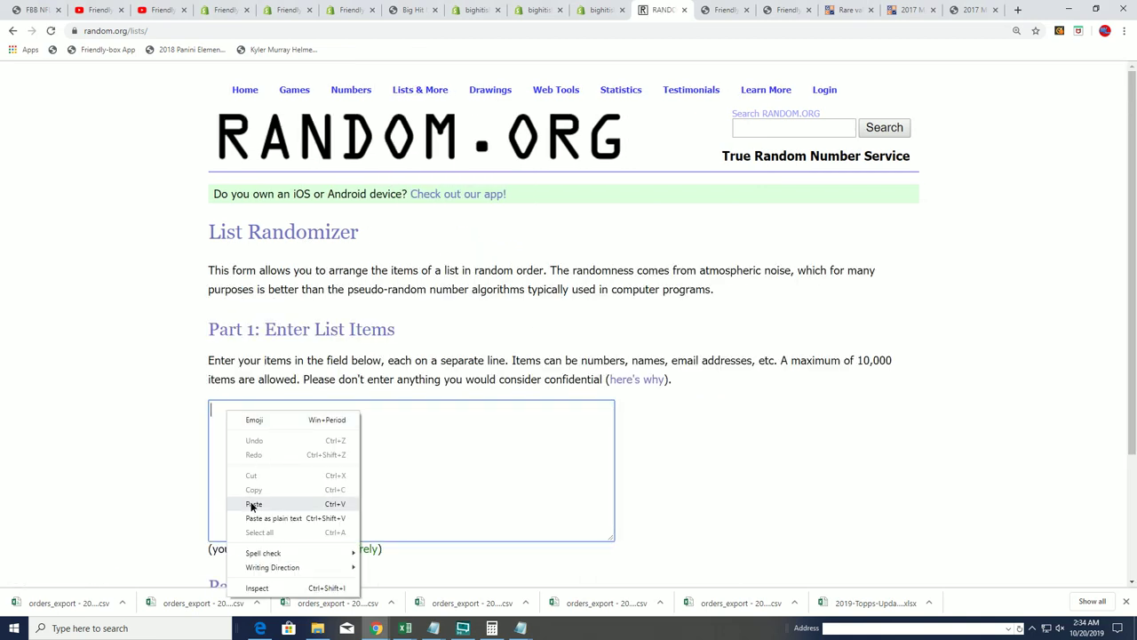
click(256, 504)
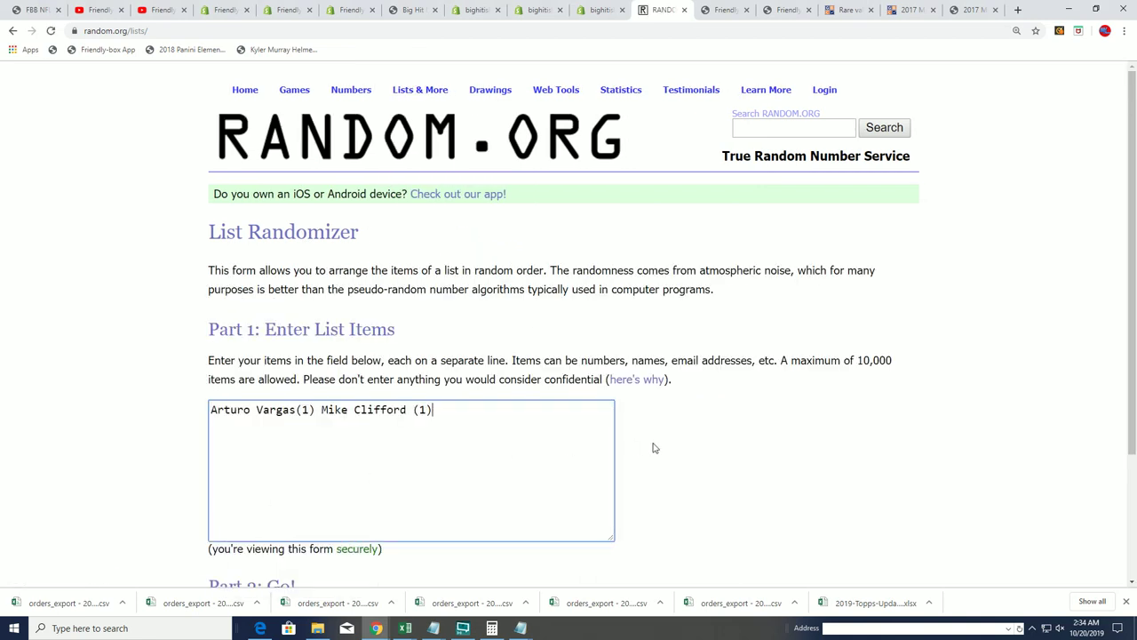
click(321, 415)
key(Return)
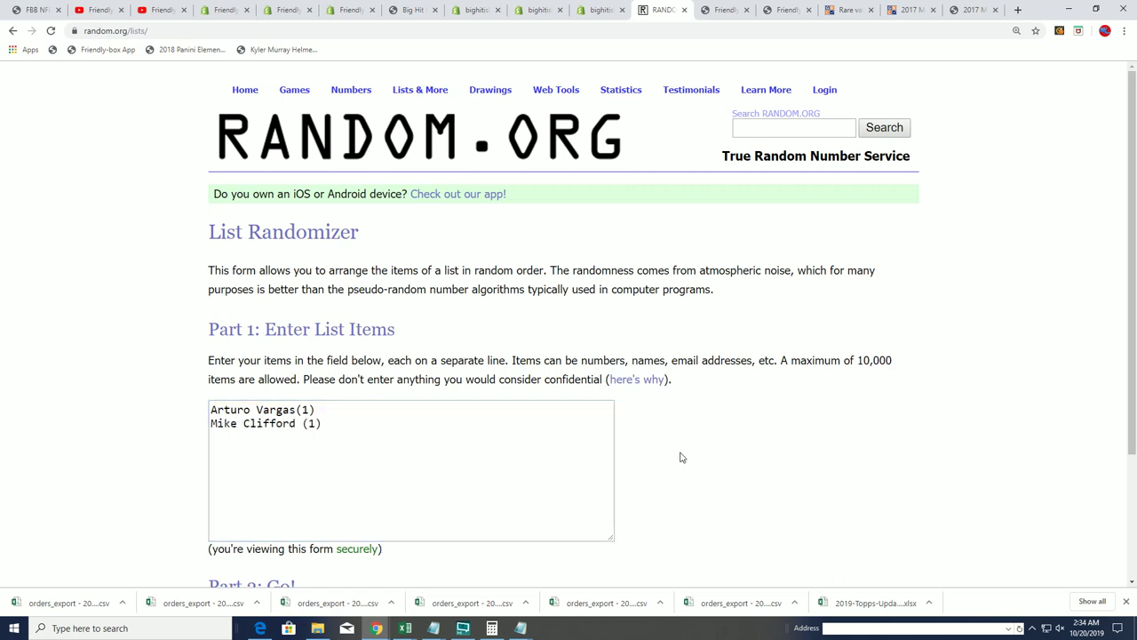
Randomize the Miami Dolphins list seven times
scroll(681, 458, down, 2)
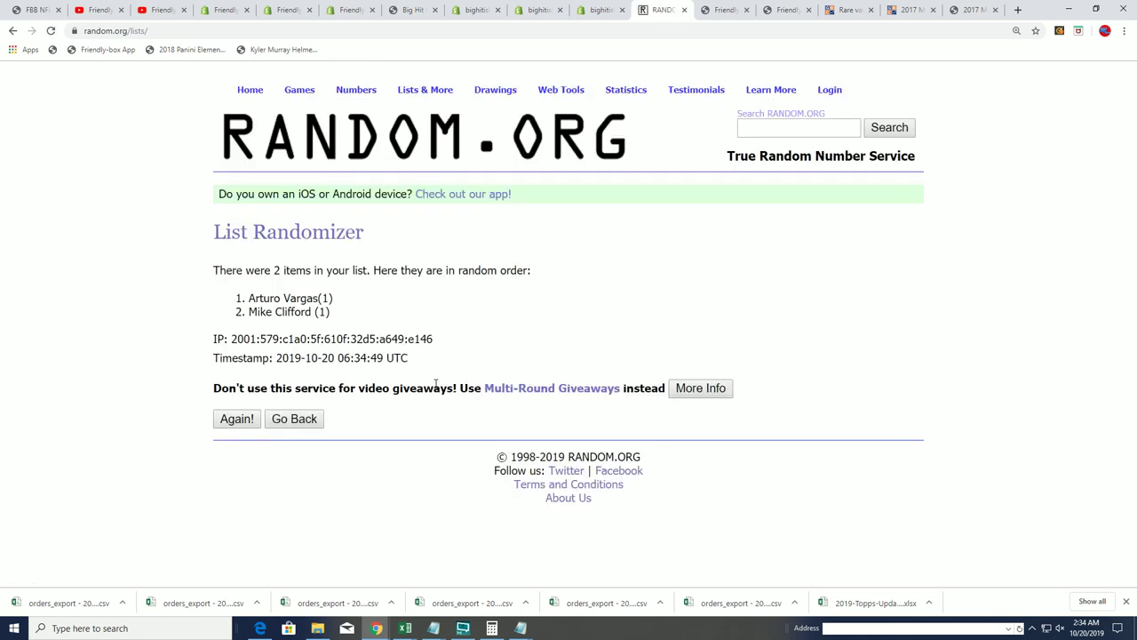
click(228, 423)
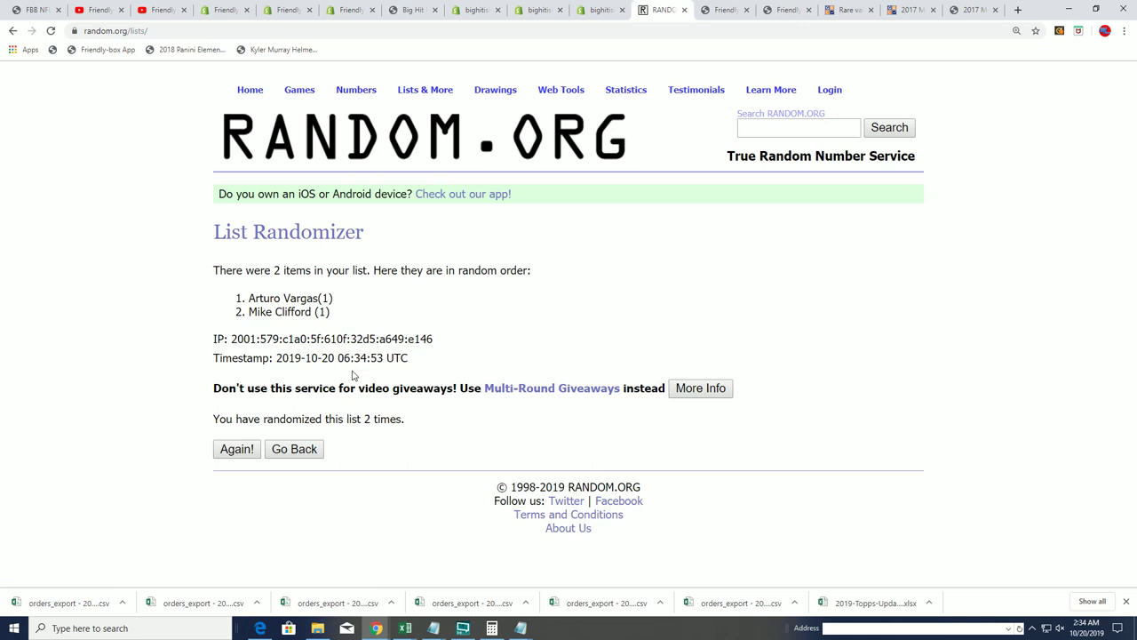
click(233, 449)
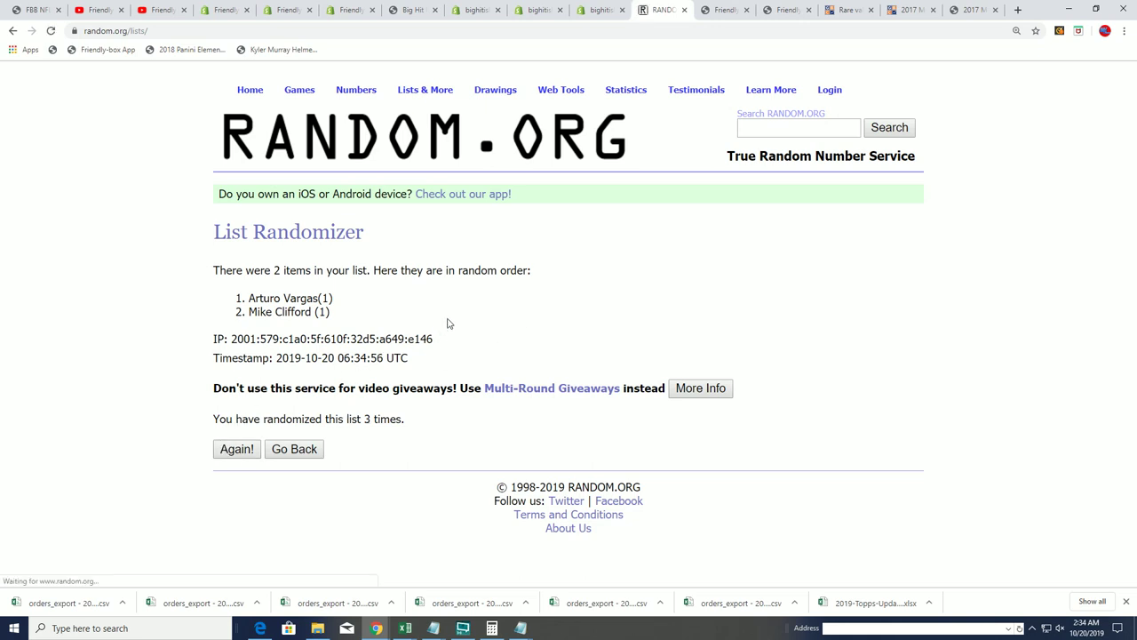
click(236, 451)
click(238, 453)
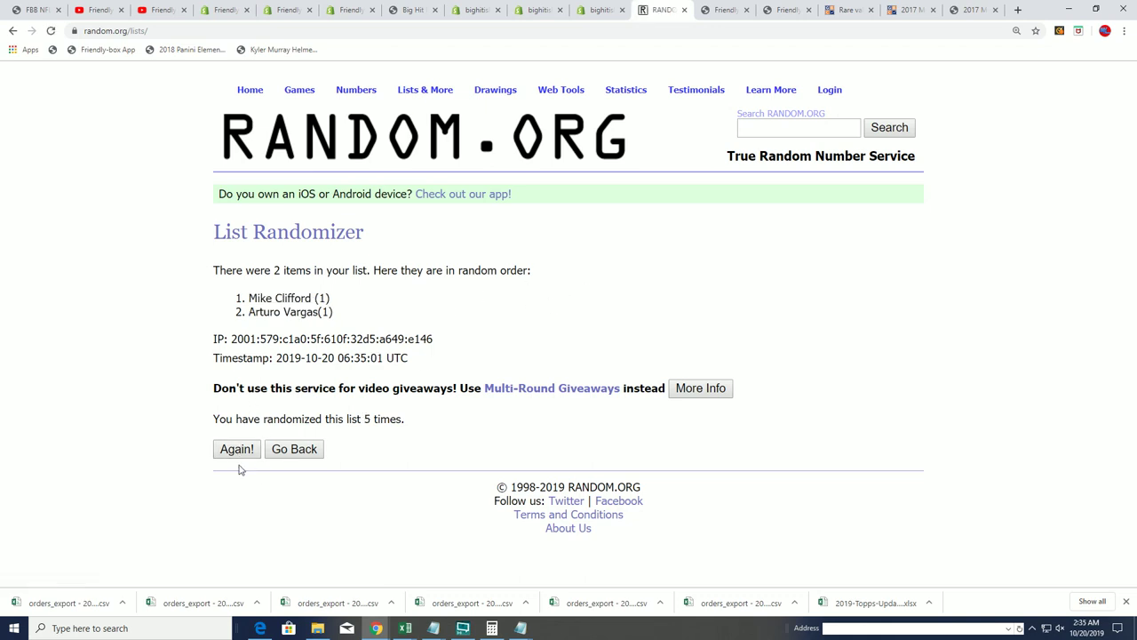
click(238, 451)
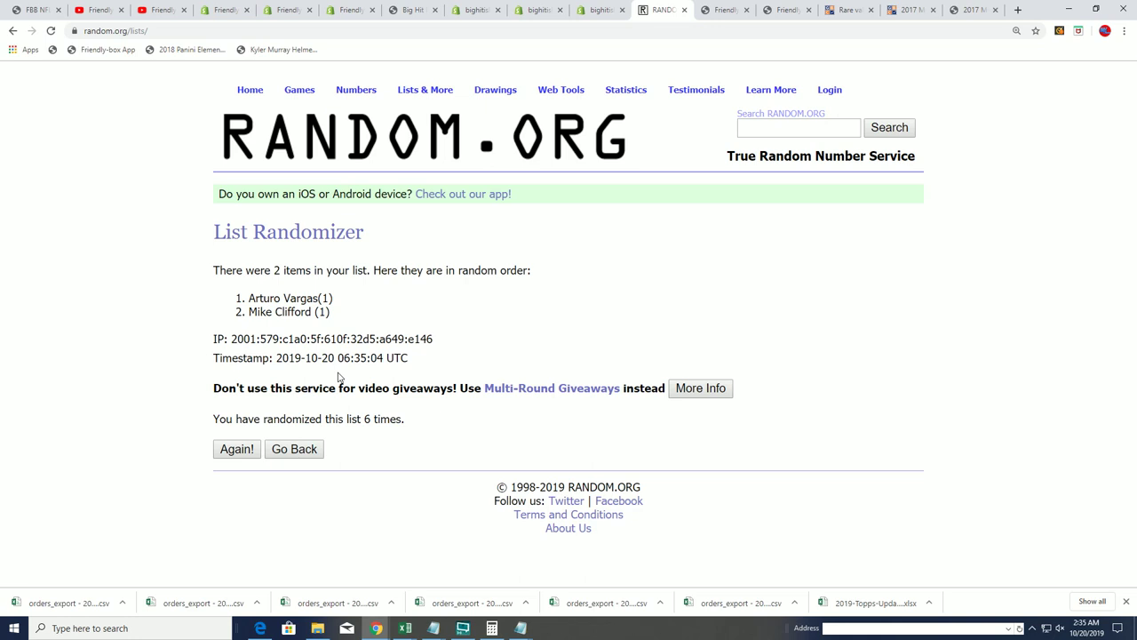
click(256, 448)
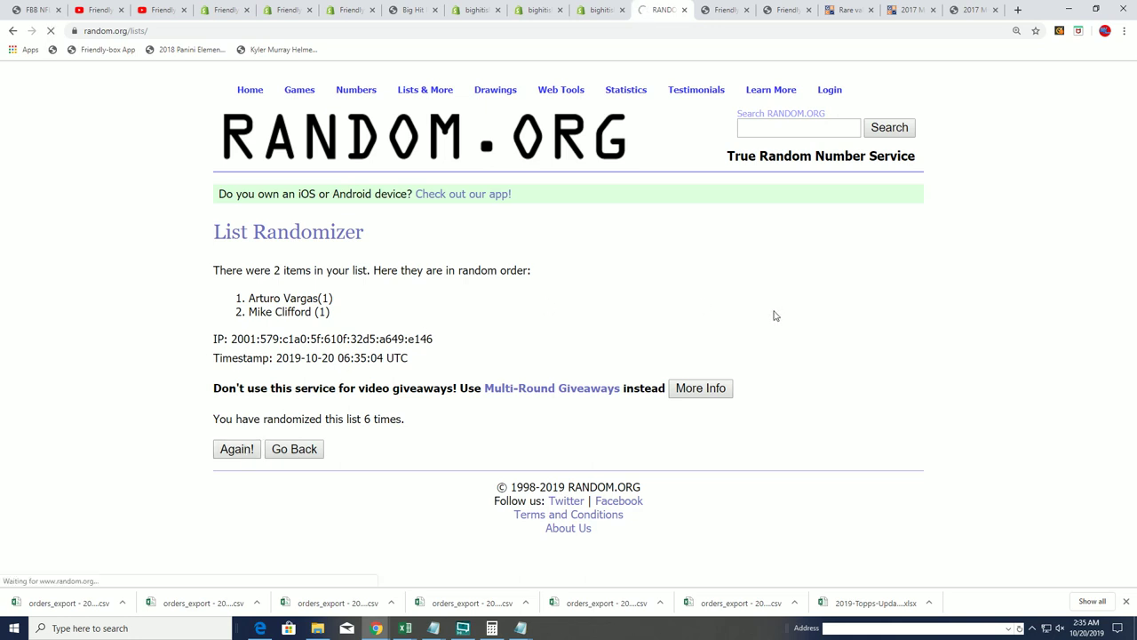
Copy the first-placed entry of the randomized list and delete the losing second participant from the Miami Dolphins line in Notepad
drag(358, 302, 249, 298)
click(336, 319)
right_click(252, 299)
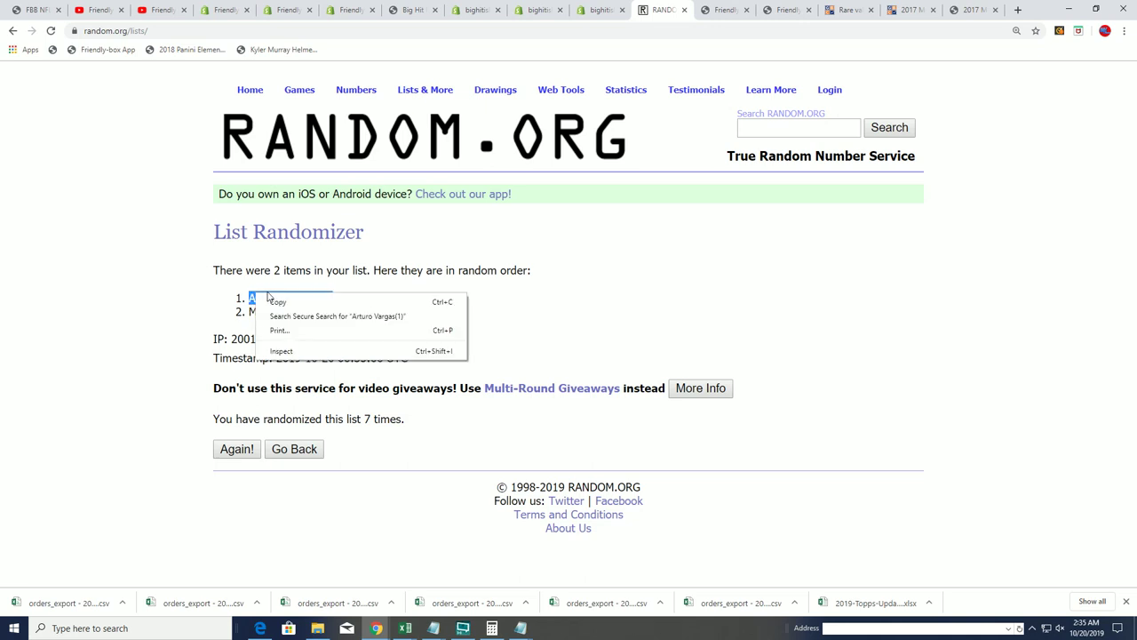
click(279, 302)
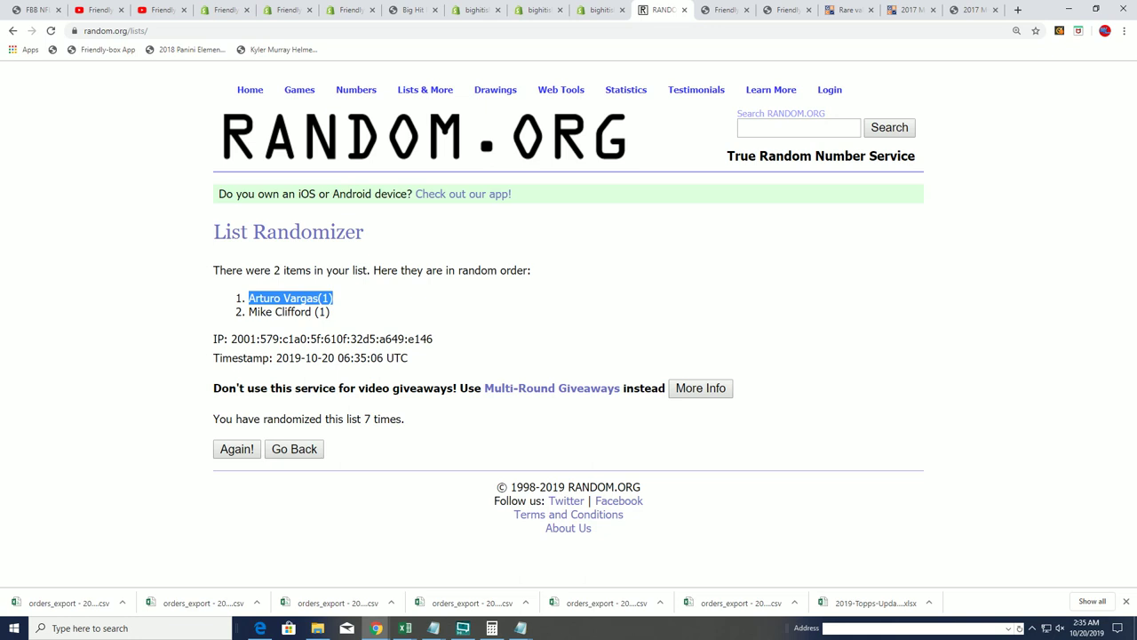
key(alt+Tab)
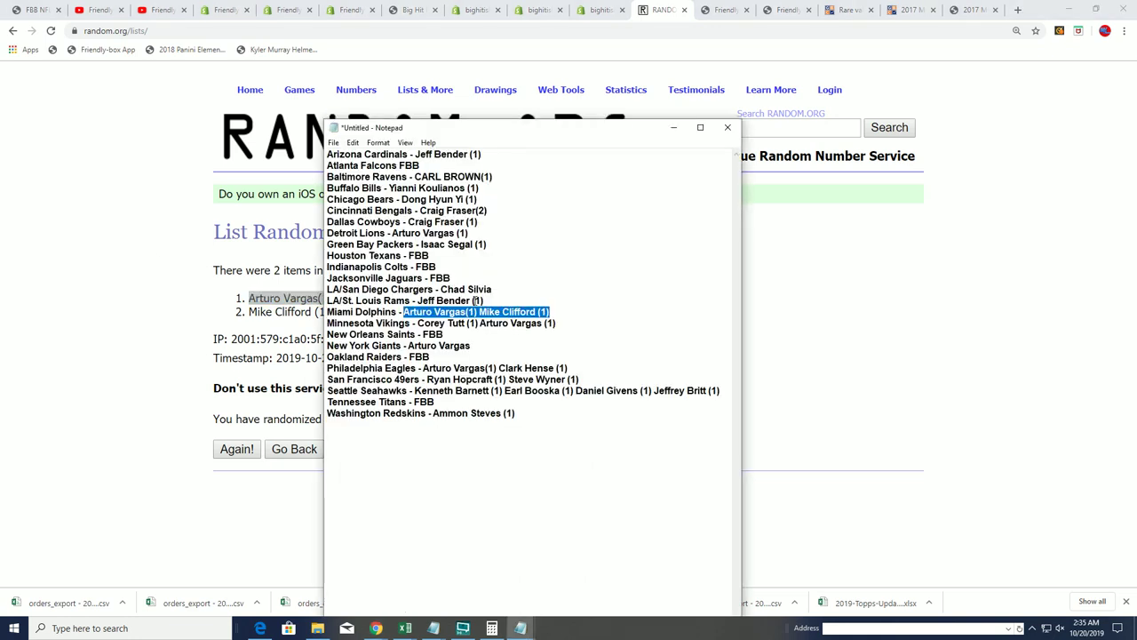
click(477, 312)
drag(477, 312, 572, 307)
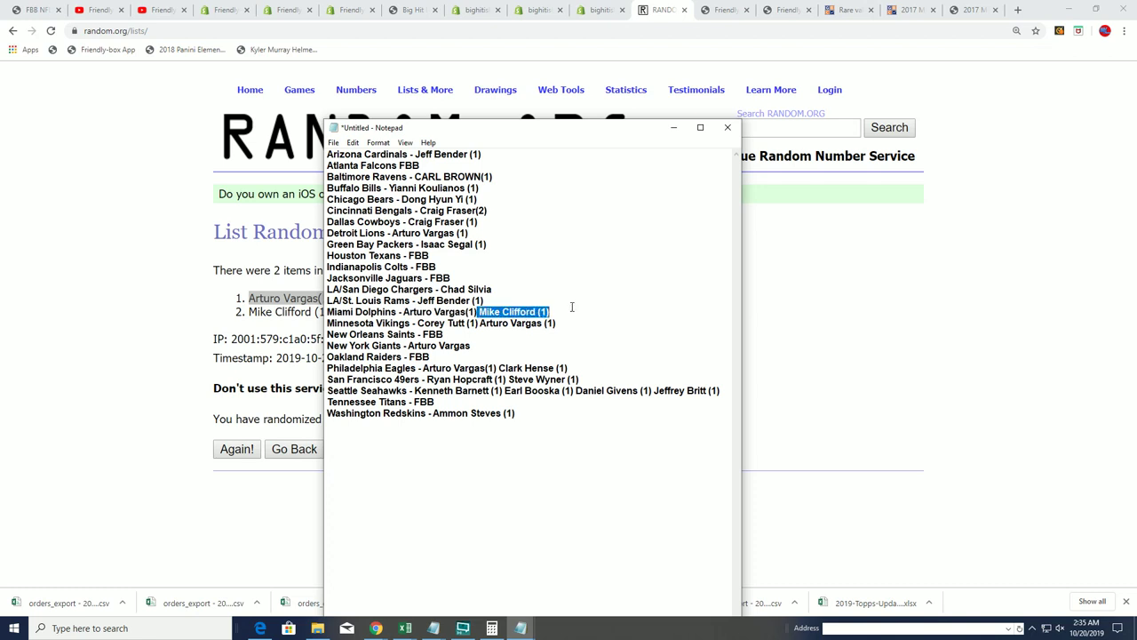
key(BackSpace)
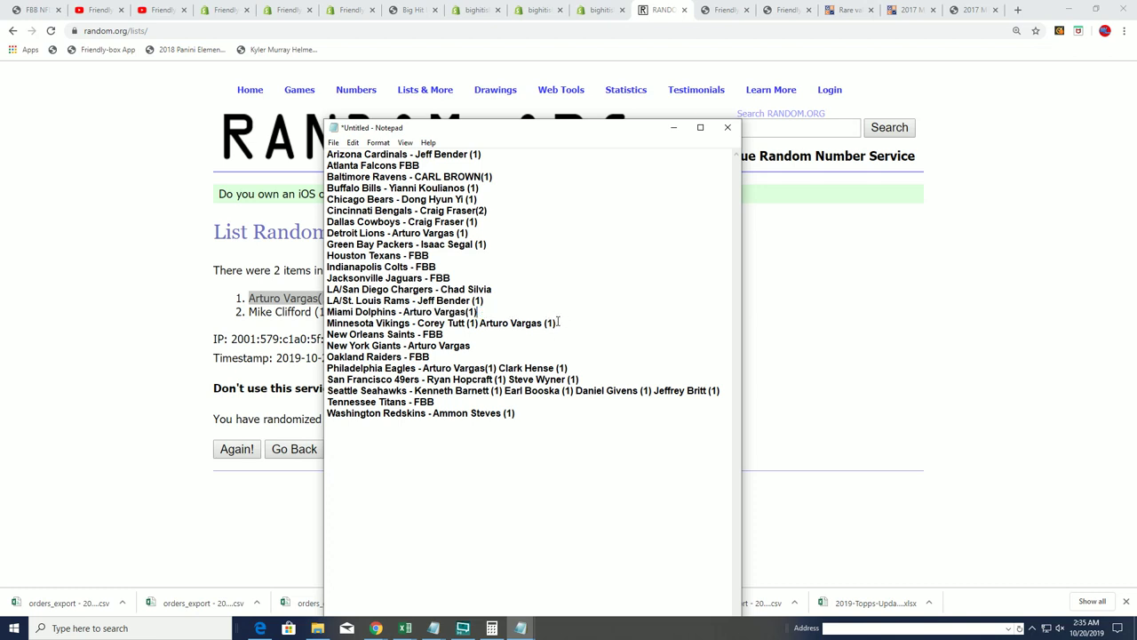
Copy the Minnesota Vikings participants from Notepad into a blank RANDOM.ORG List Randomizer form, with one name per line
drag(559, 323, 423, 323)
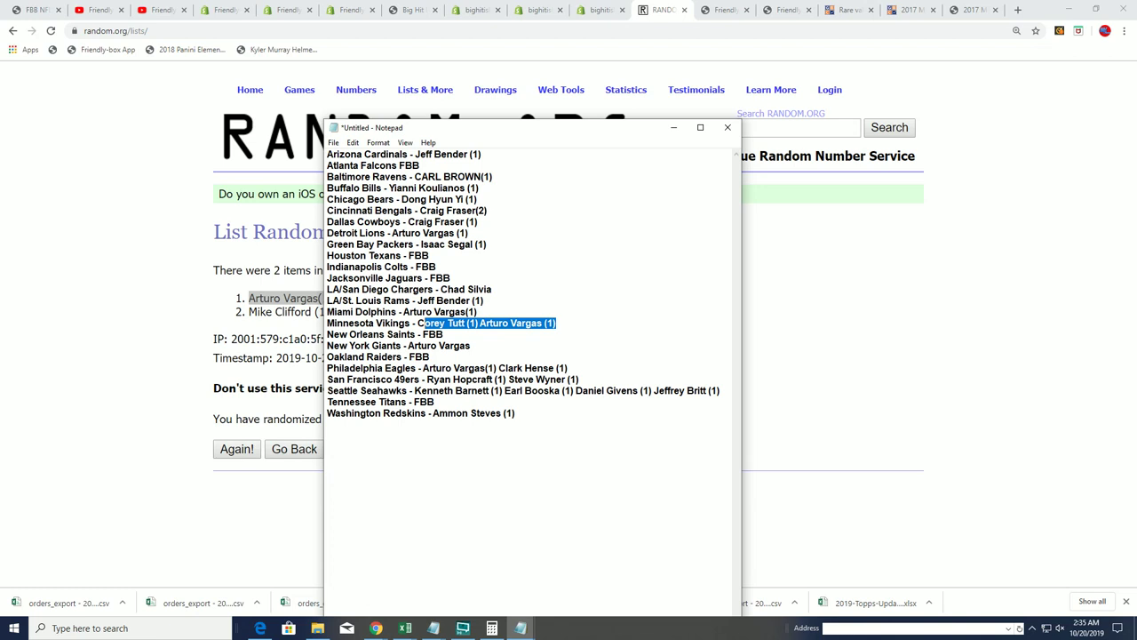
right_click(421, 323)
click(449, 364)
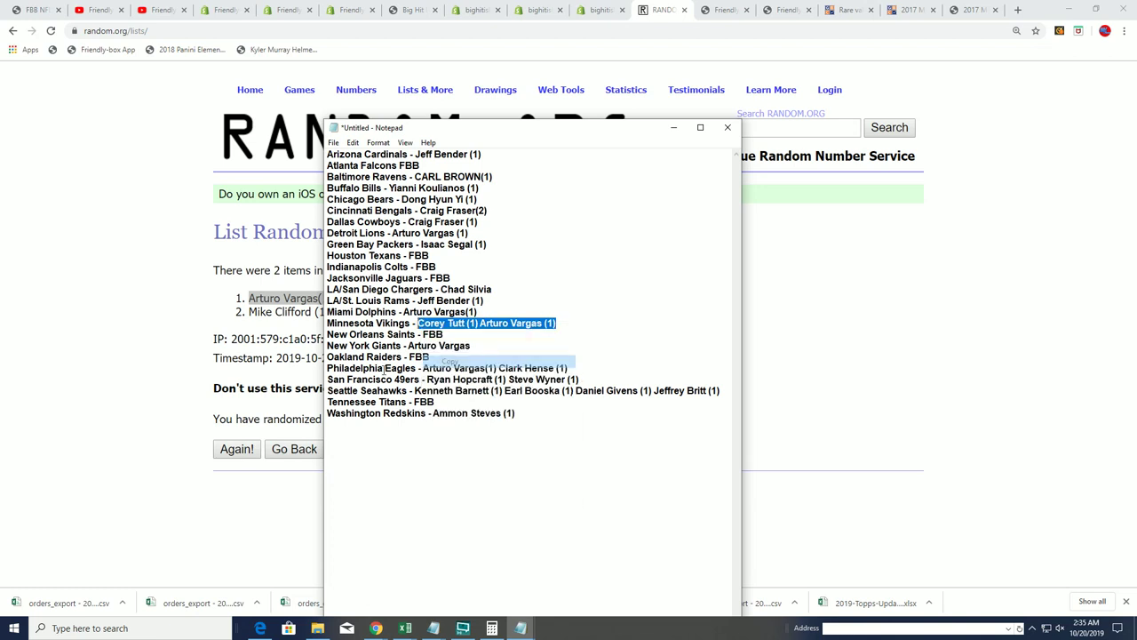
click(180, 360)
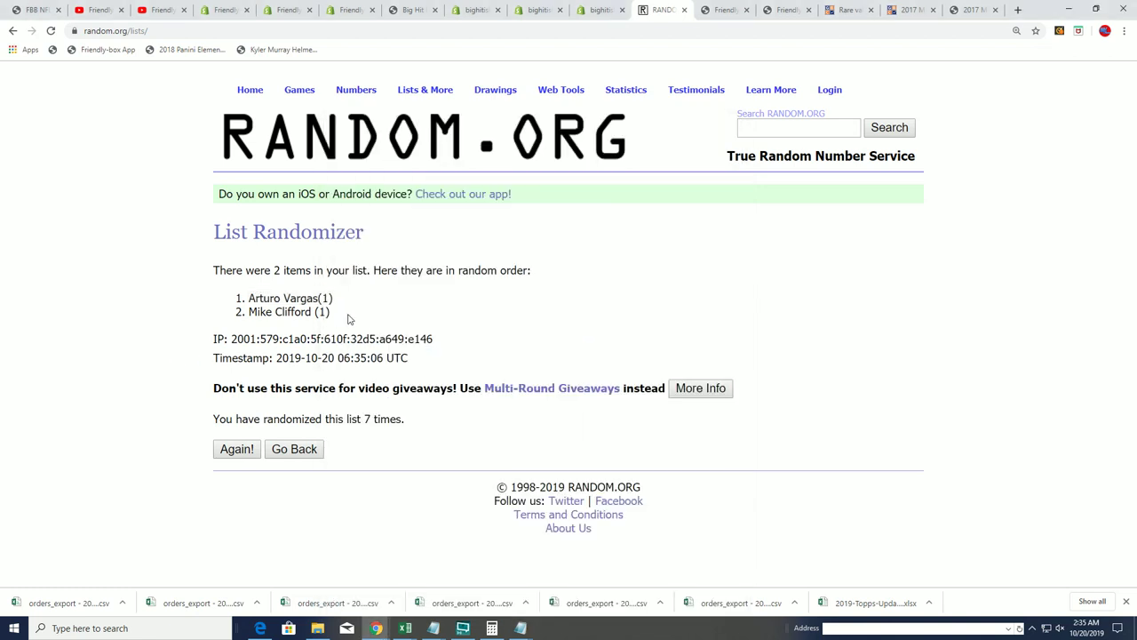
click(427, 112)
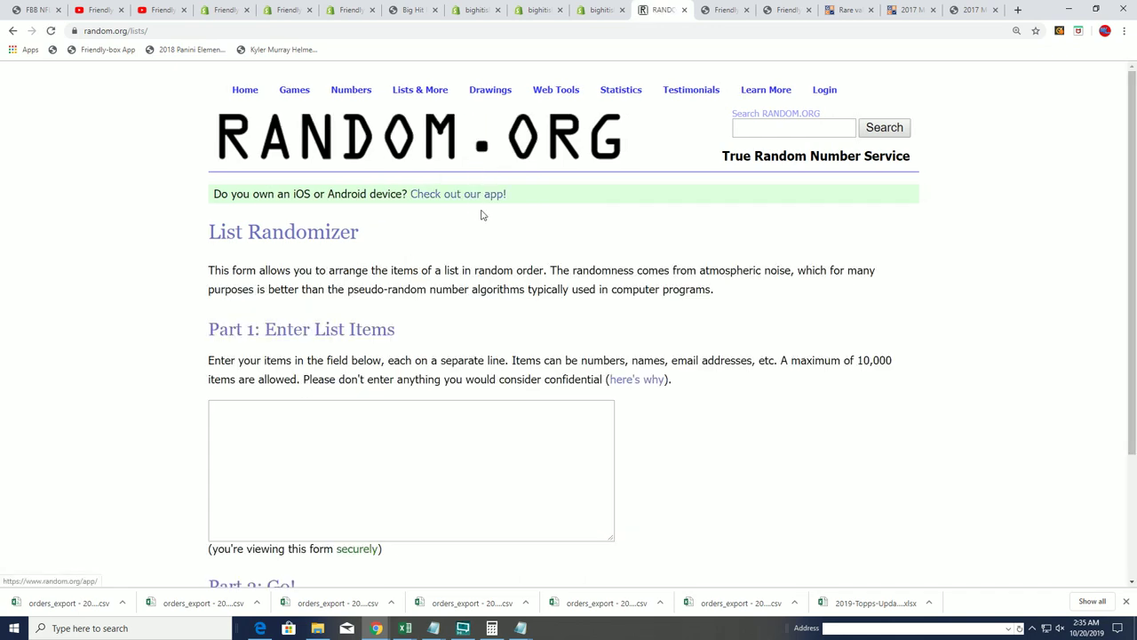
click(213, 406)
right_click(222, 412)
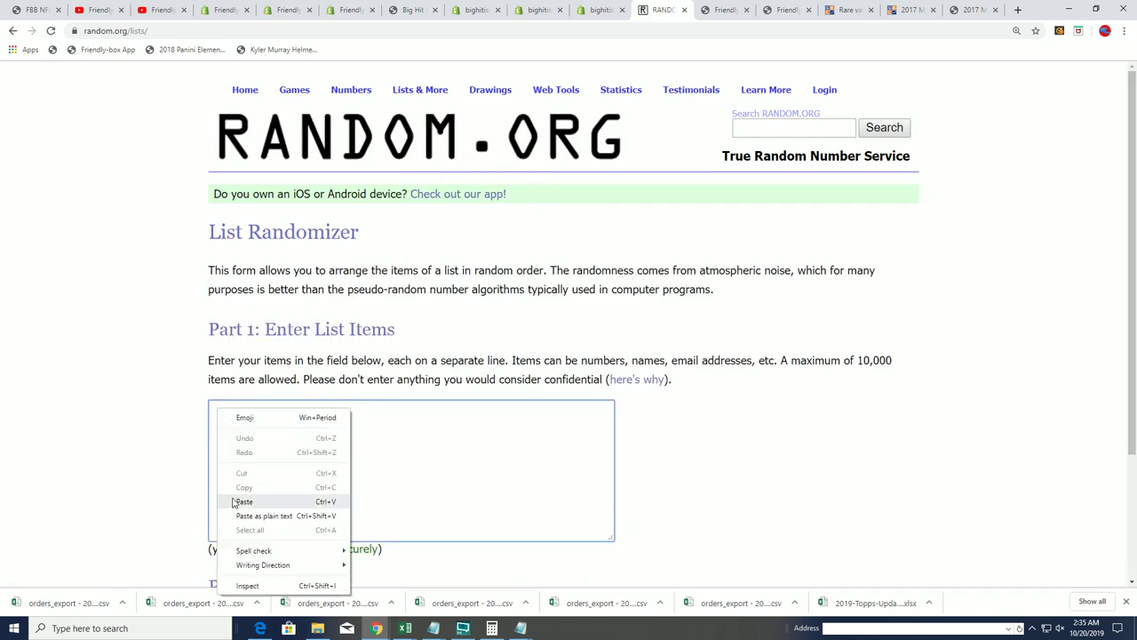
click(235, 500)
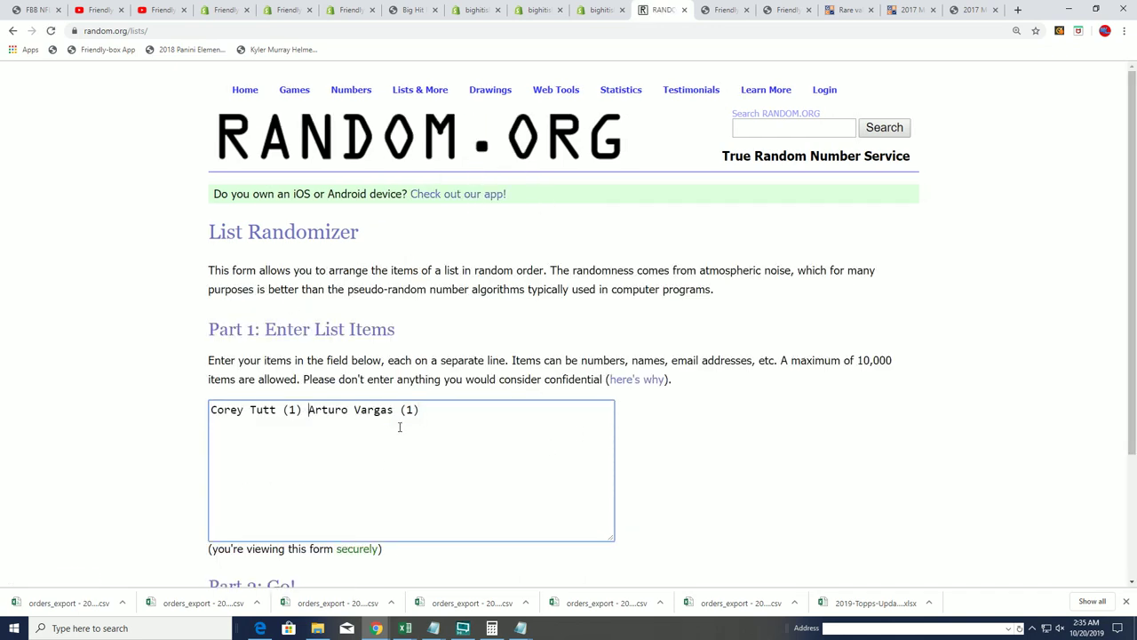
Randomize the Minnesota Vikings list seven times
scroll(693, 453, down, 2)
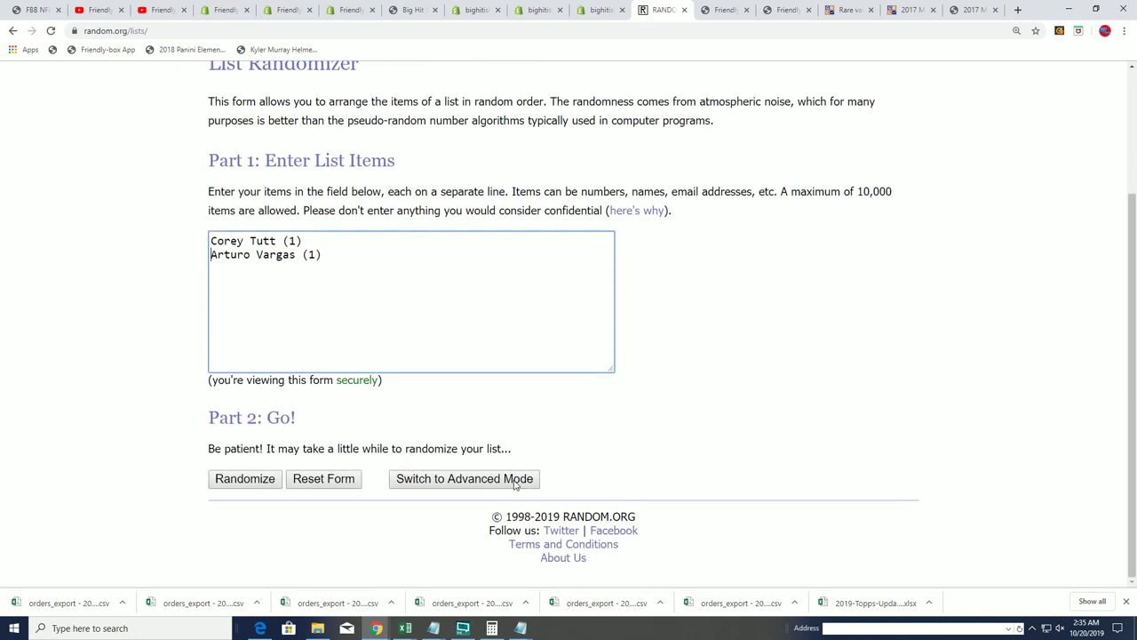
click(248, 480)
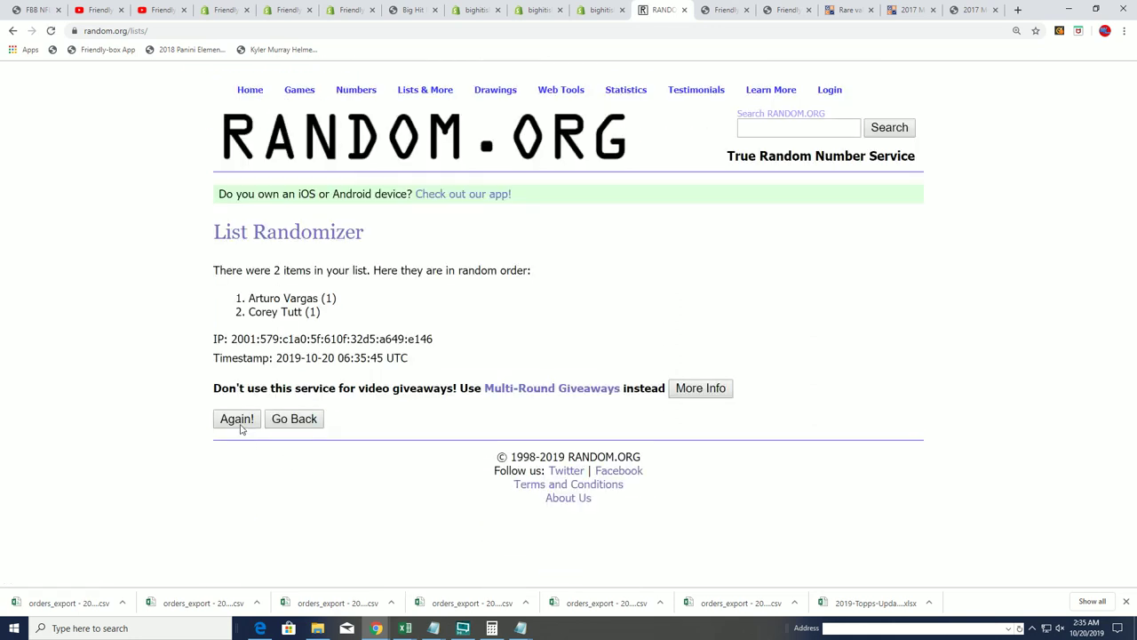
click(240, 425)
click(232, 450)
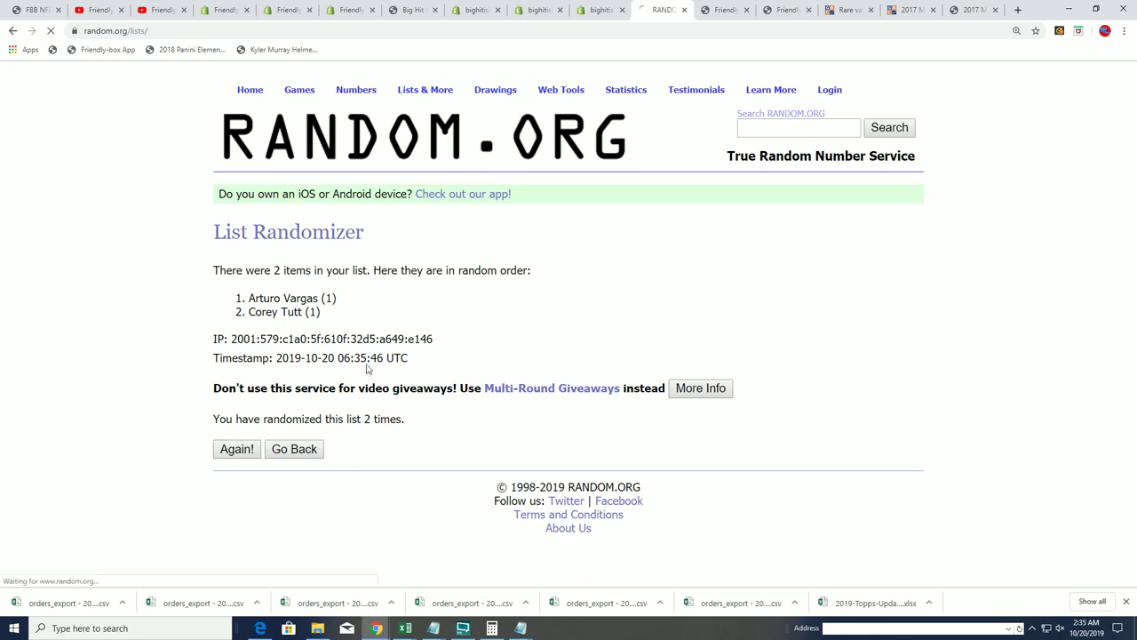
click(245, 450)
click(243, 453)
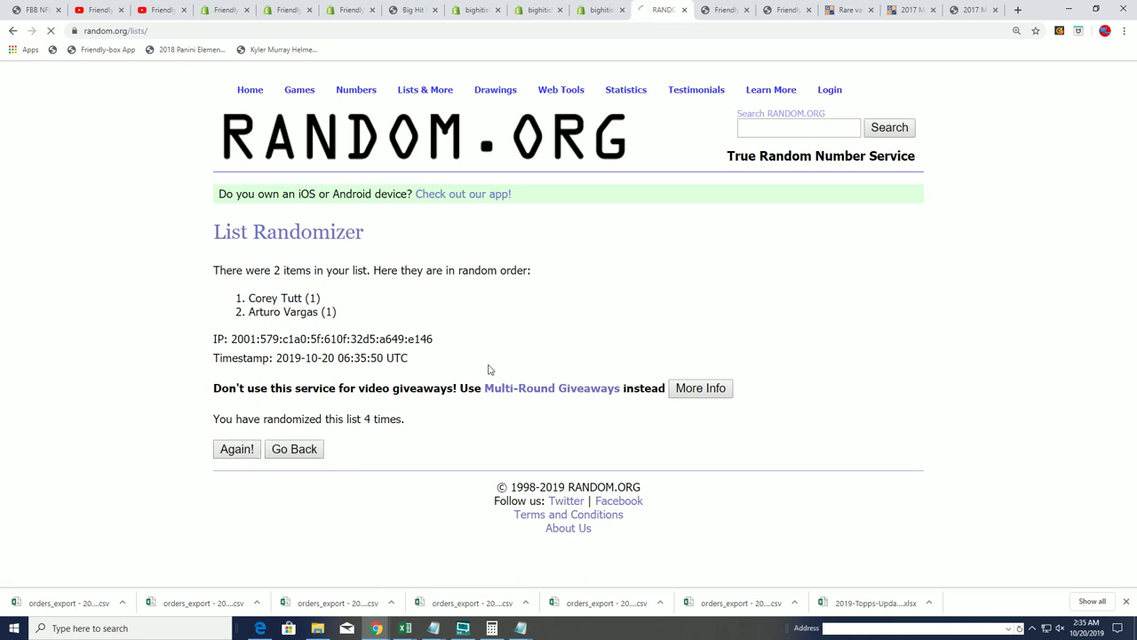
click(231, 452)
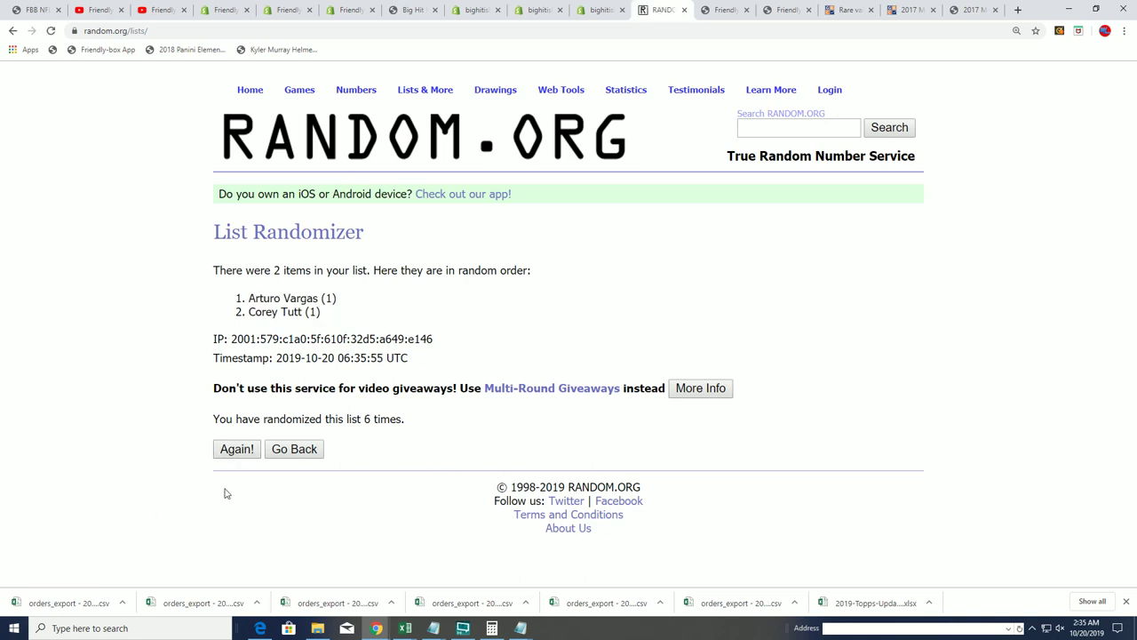
click(245, 451)
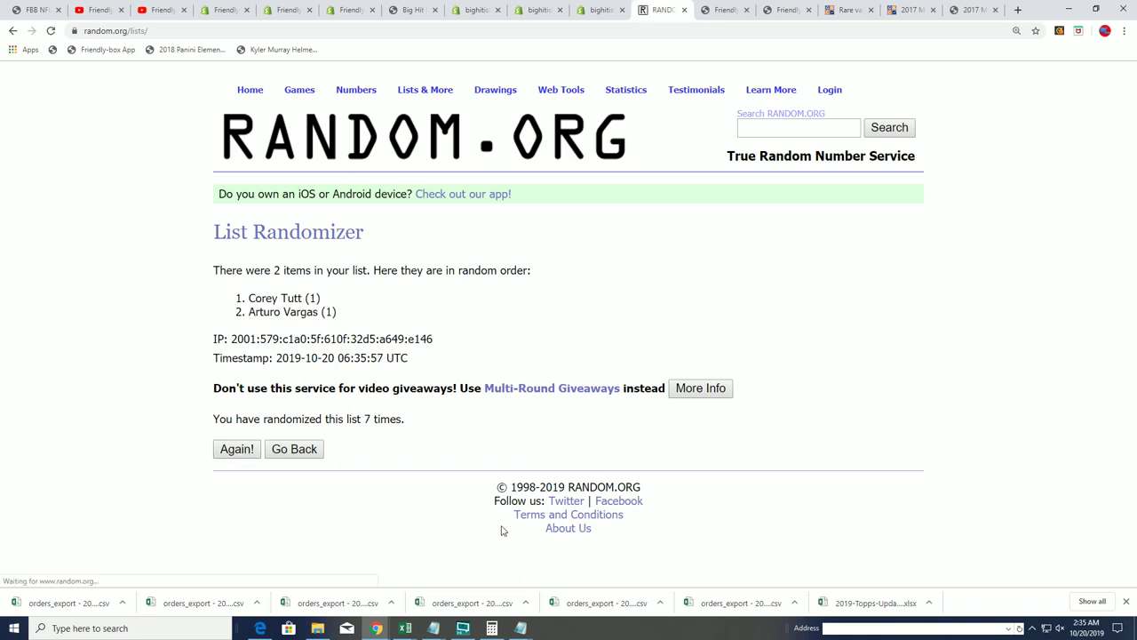
Copy the first-placed entry of the randomized list and delete the losing second participant from the Minnesota Vikings line in Notepad
drag(345, 301, 248, 300)
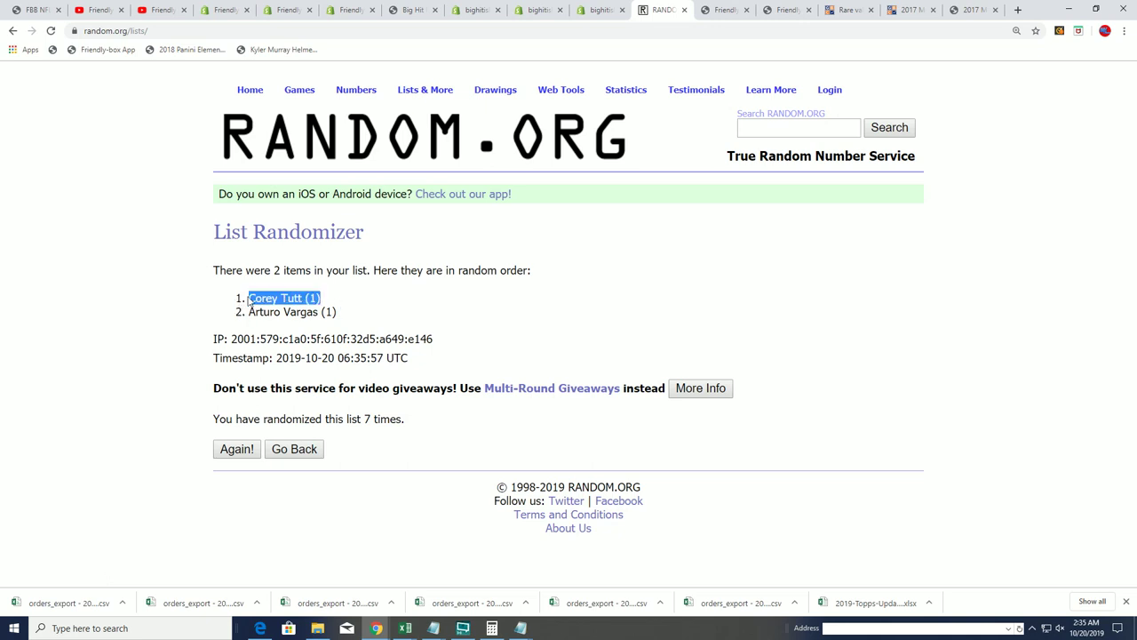
right_click(250, 298)
click(275, 307)
key(alt+Tab)
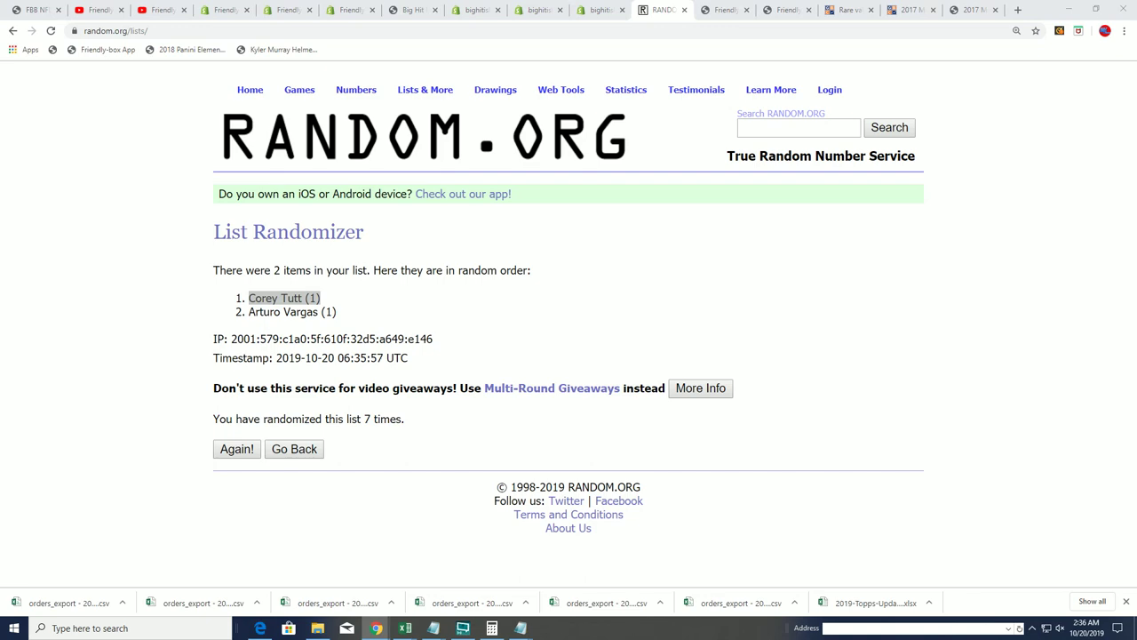
key(alt+Tab)
click(472, 327)
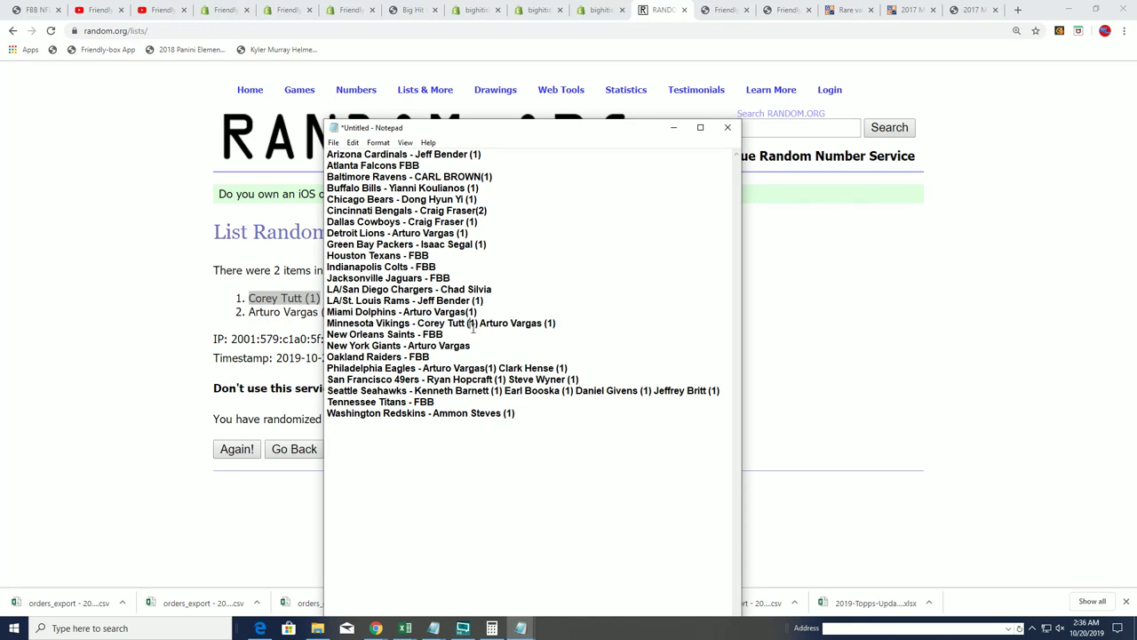
drag(469, 323, 586, 317)
click(571, 324)
drag(480, 324, 555, 323)
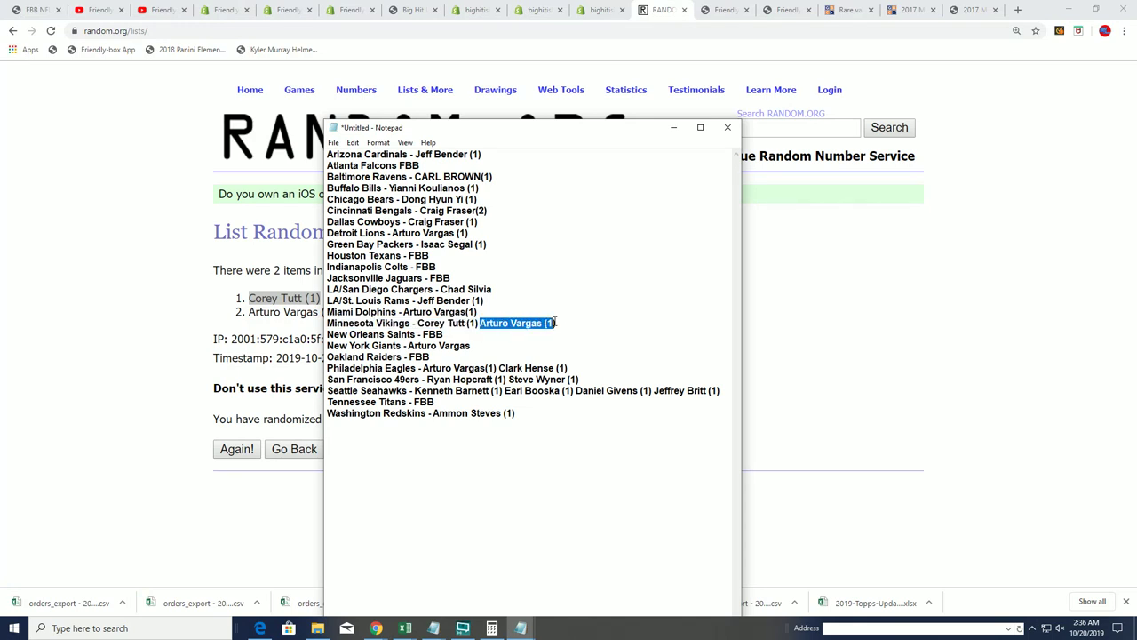
key(BackSpace)
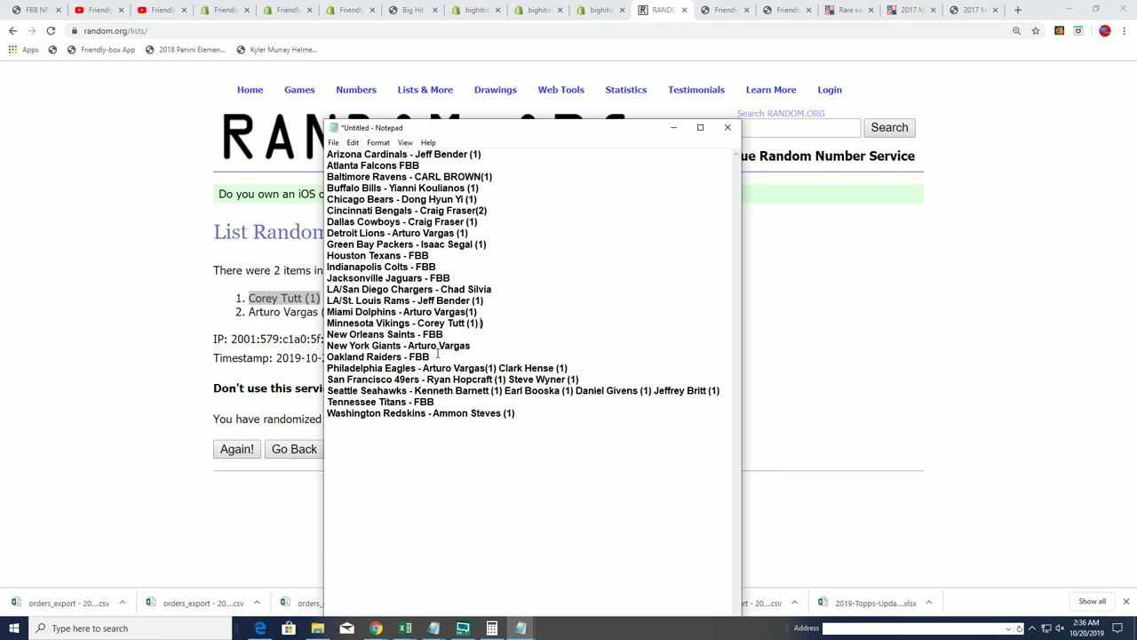
Copy both Philadelphia Eagles participants from the Notepad list
drag(472, 346, 440, 358)
drag(570, 367, 433, 367)
right_click(433, 367)
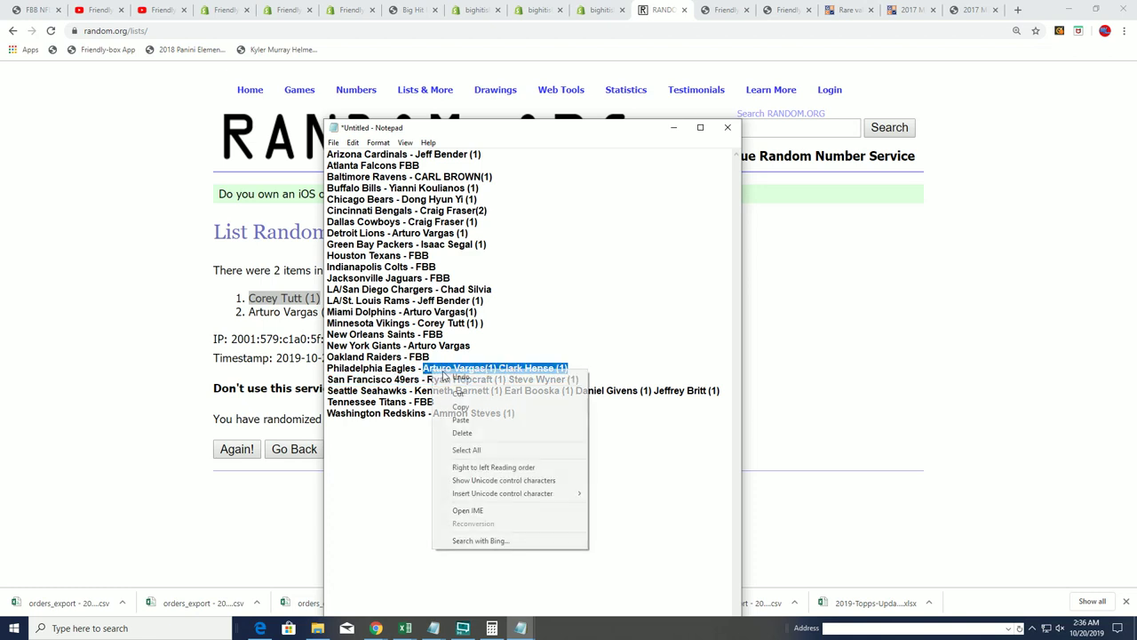
click(457, 403)
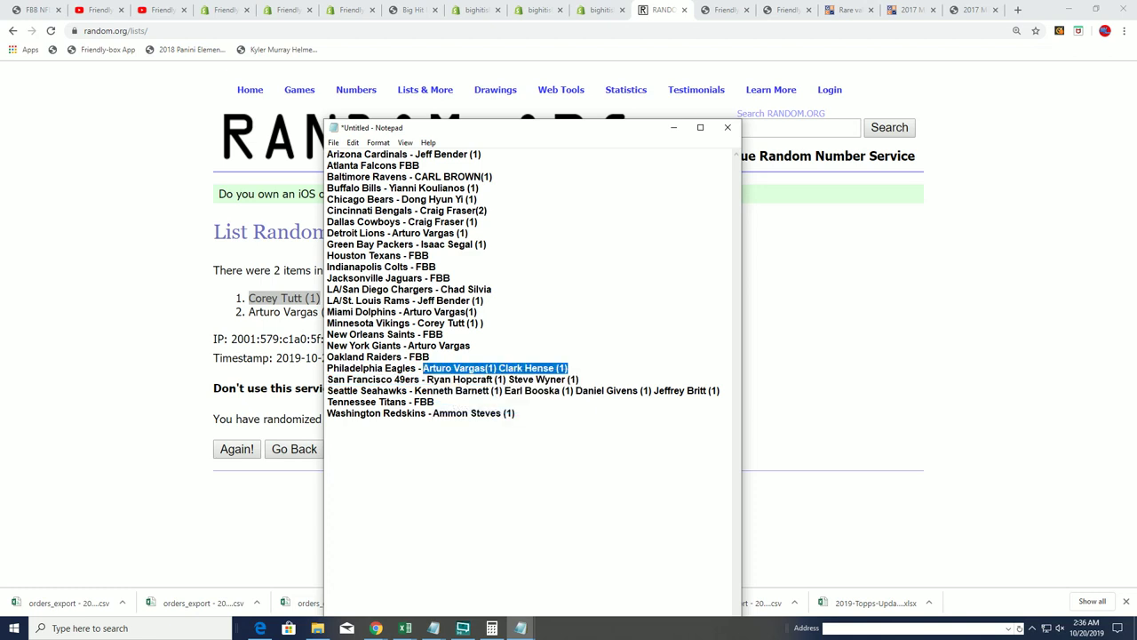
Open a blank RANDOM.ORG List Randomizer form and enter the copied Philadelphia Eagles participants, with one name per line
key(alt+Tab)
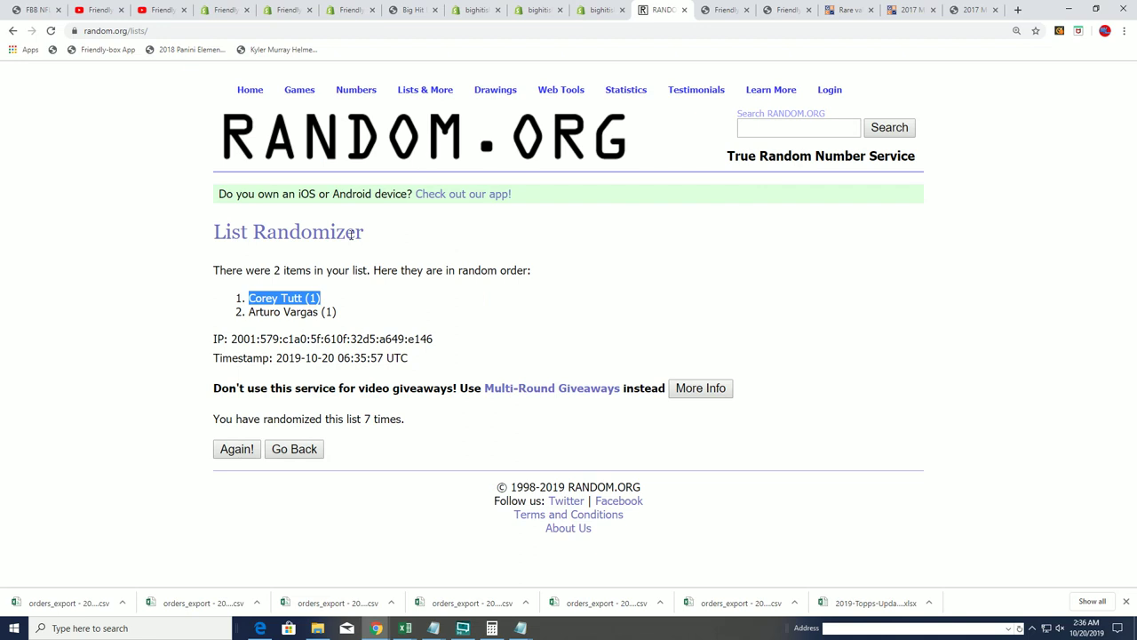
mouse_move(421, 89)
click(435, 110)
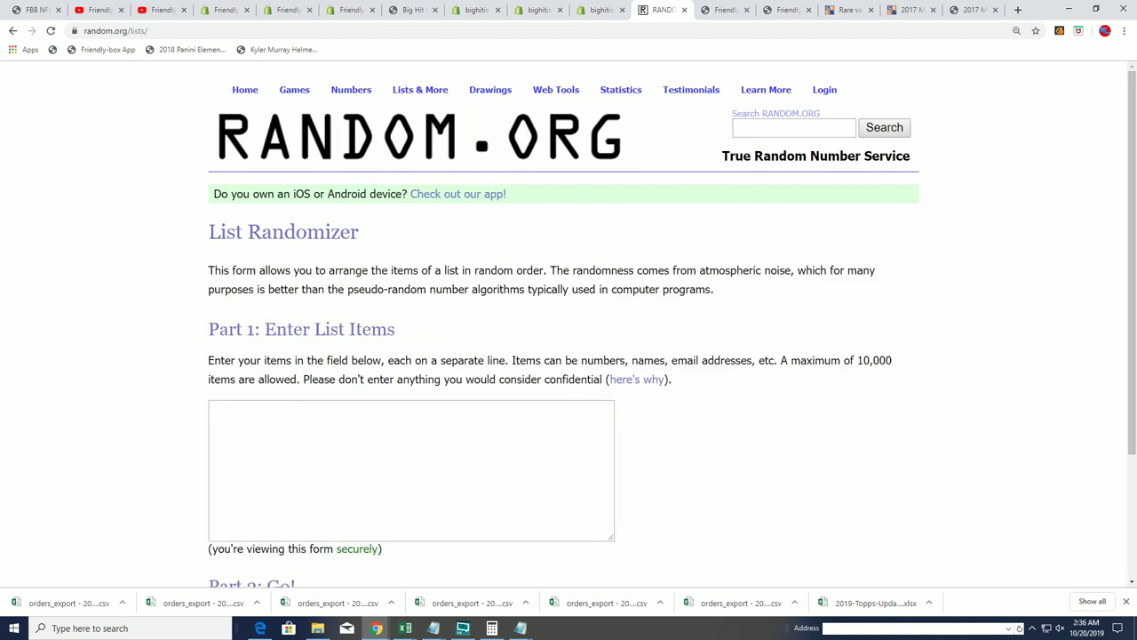
key(alt+Tab)
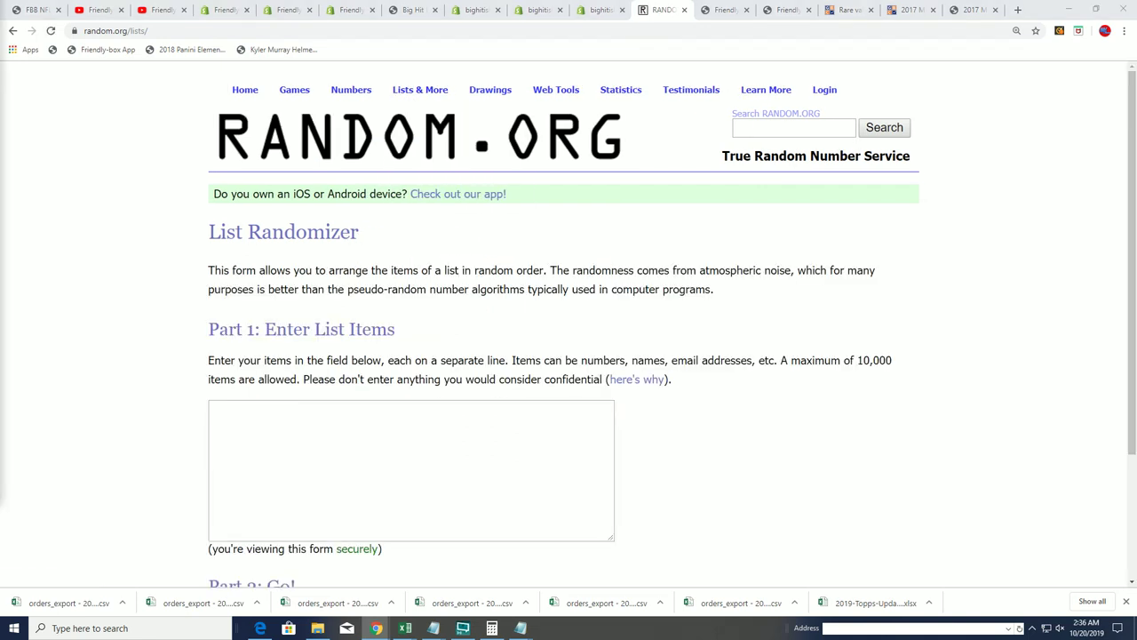
click(220, 411)
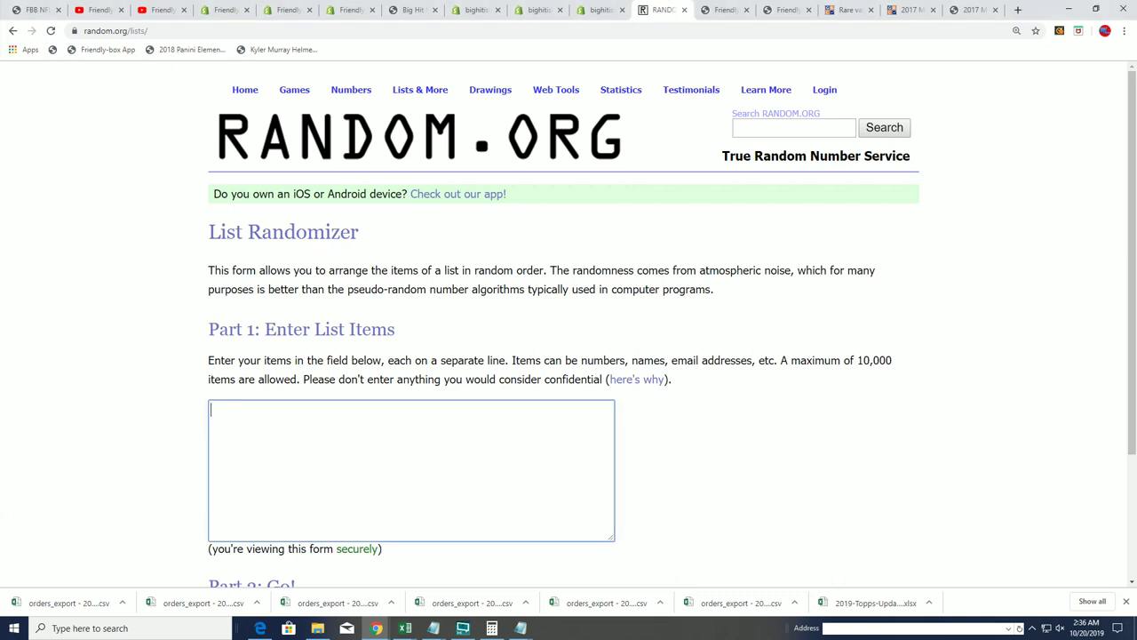
right_click(219, 411)
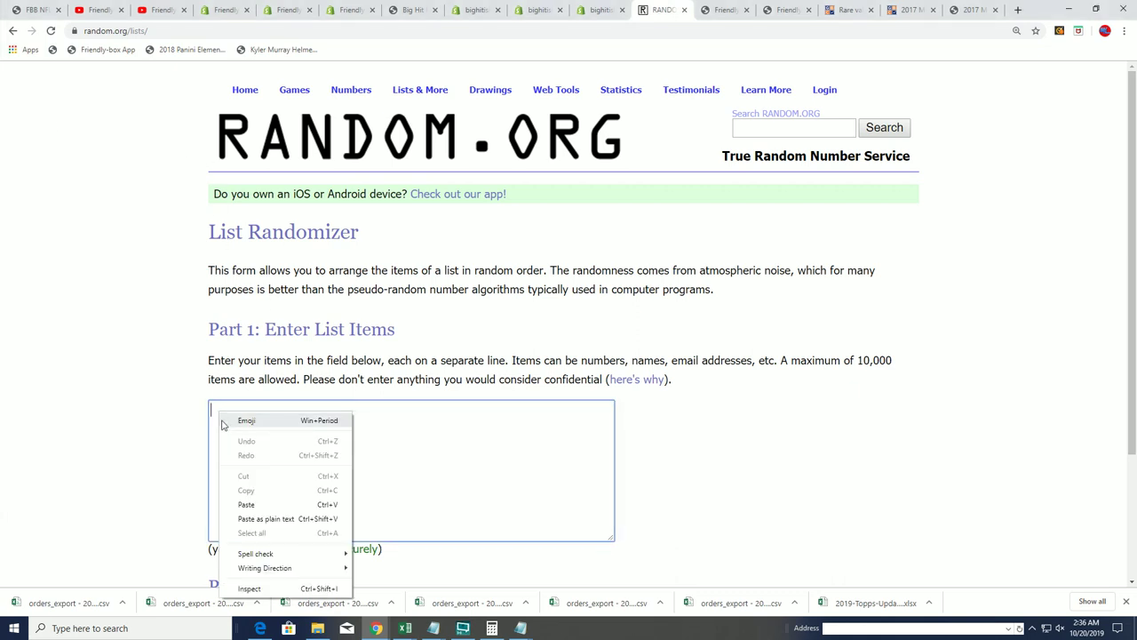
click(245, 504)
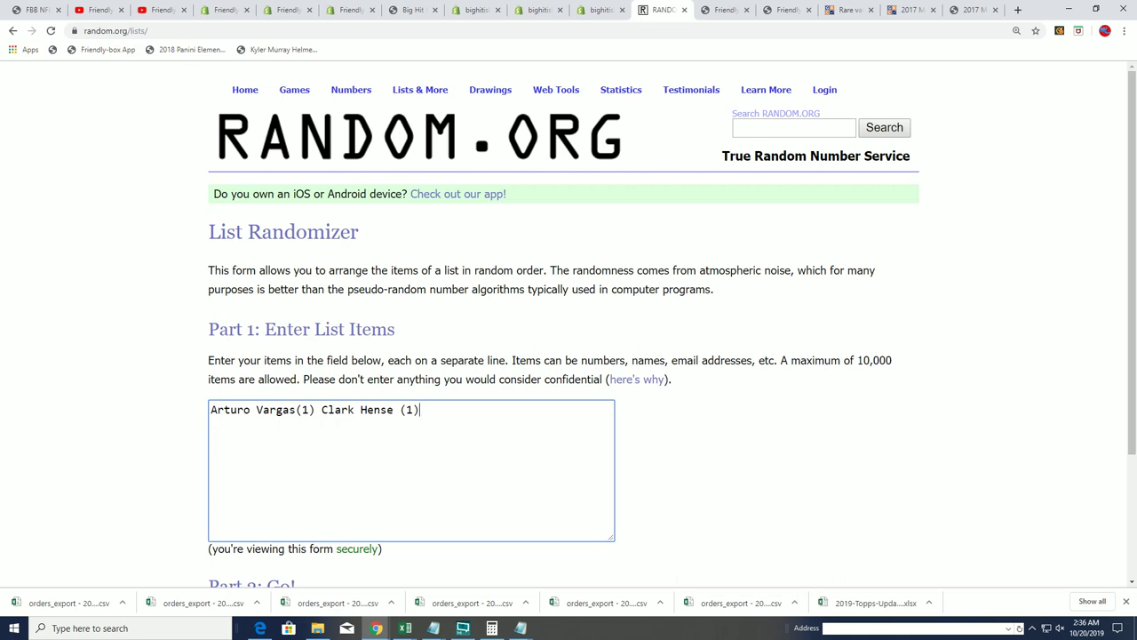
key(alt+Tab)
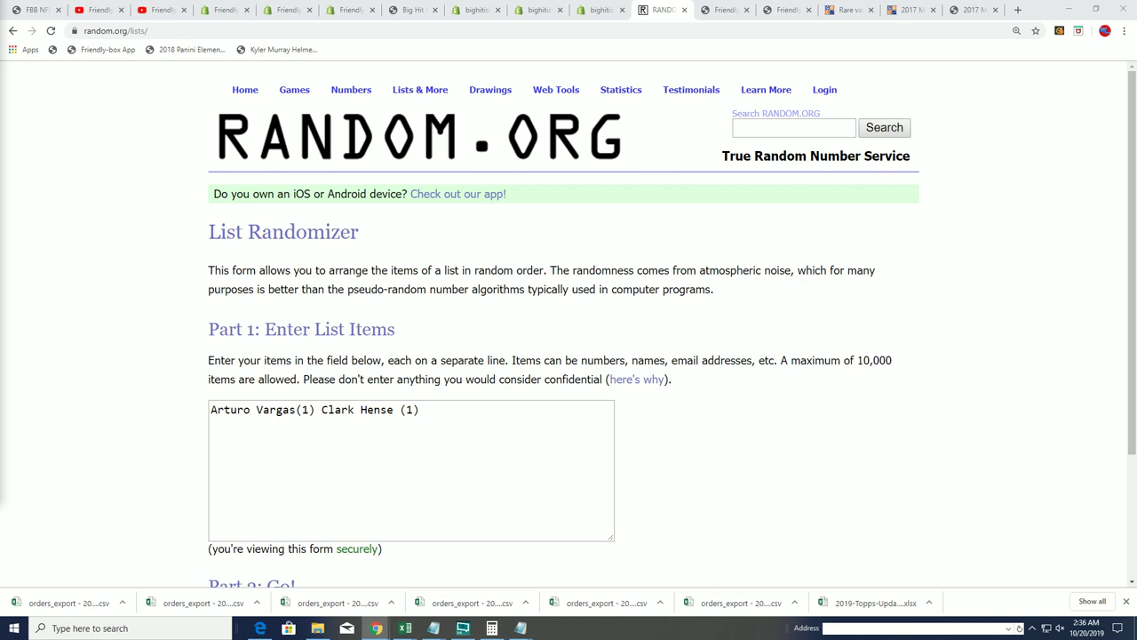
click(322, 410)
key(Return)
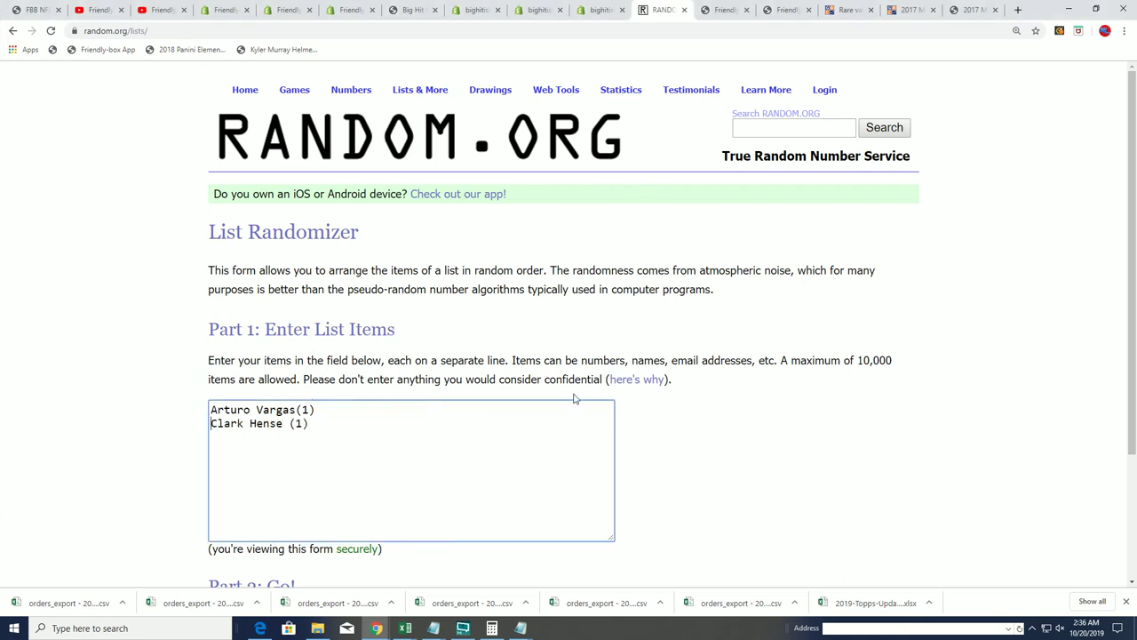
click(760, 413)
Randomize the Philadelphia Eagles list seven times
scroll(754, 427, down, 2)
click(260, 482)
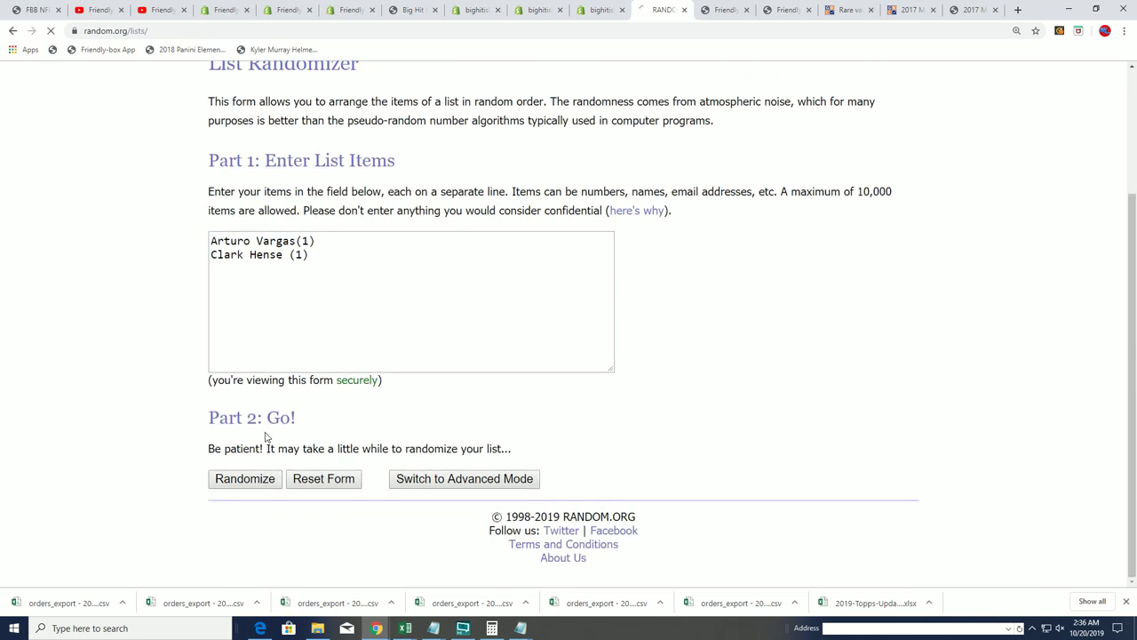
click(237, 418)
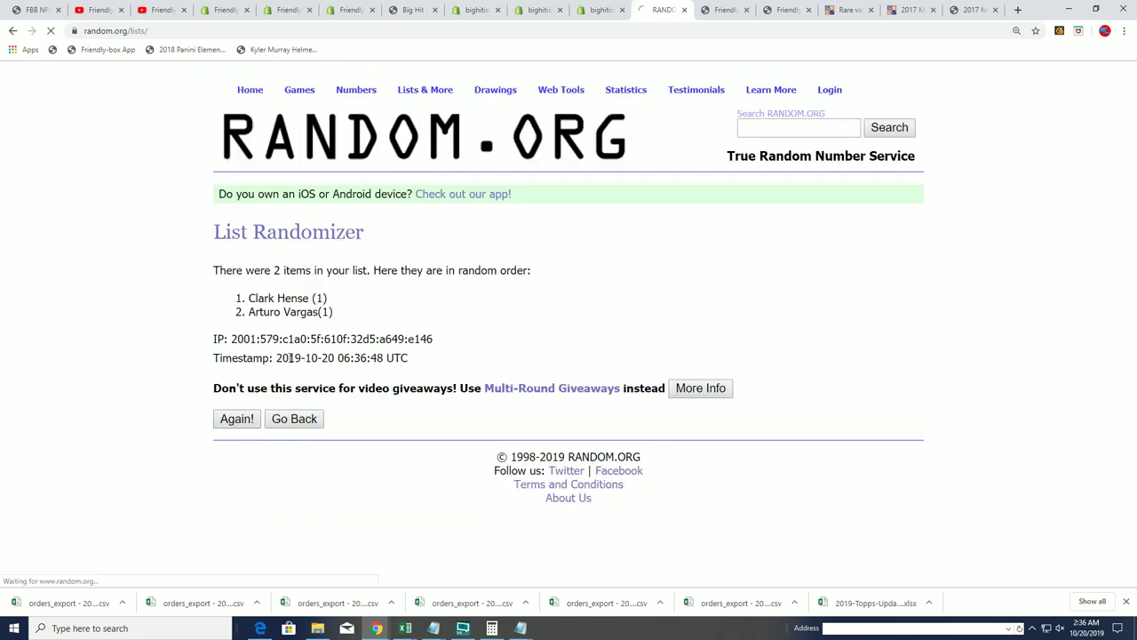
click(238, 446)
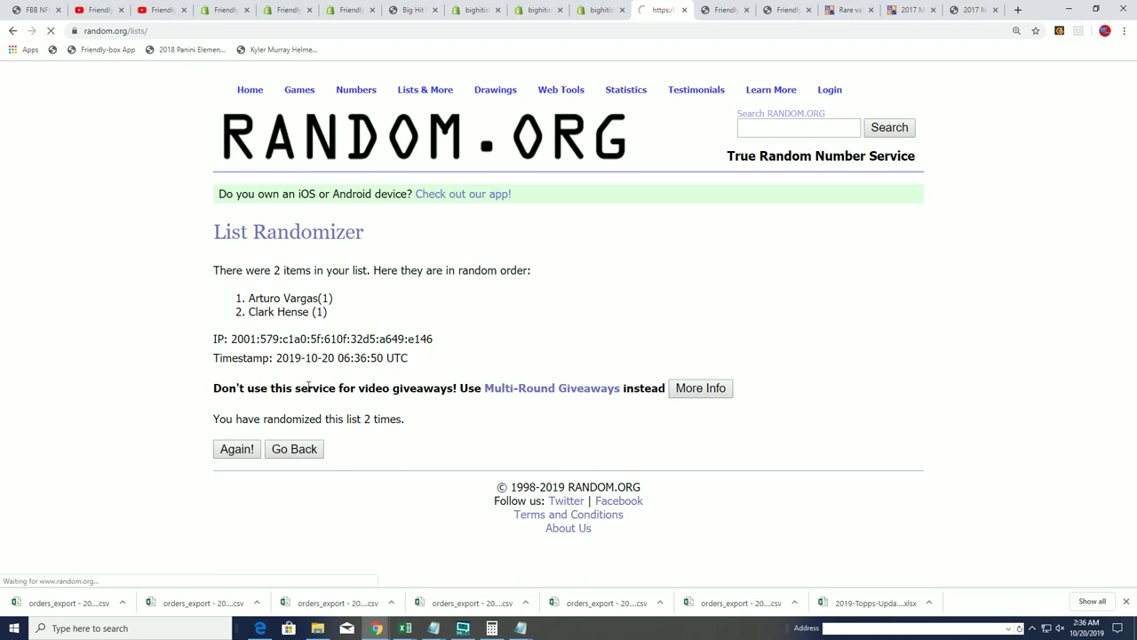
click(238, 452)
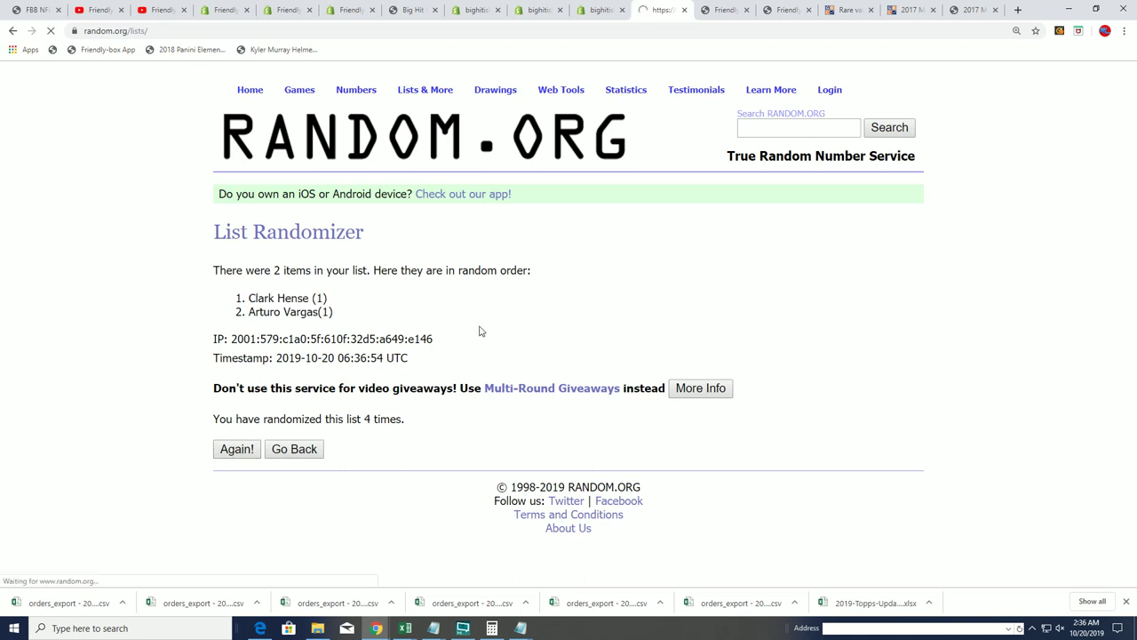
click(237, 452)
click(235, 452)
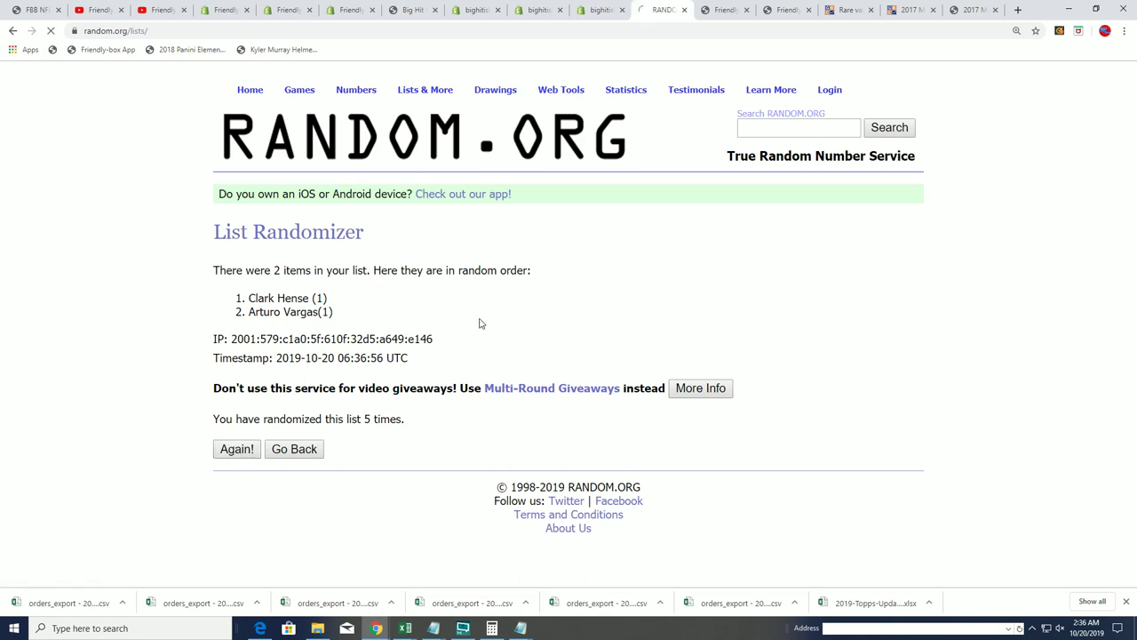
click(234, 454)
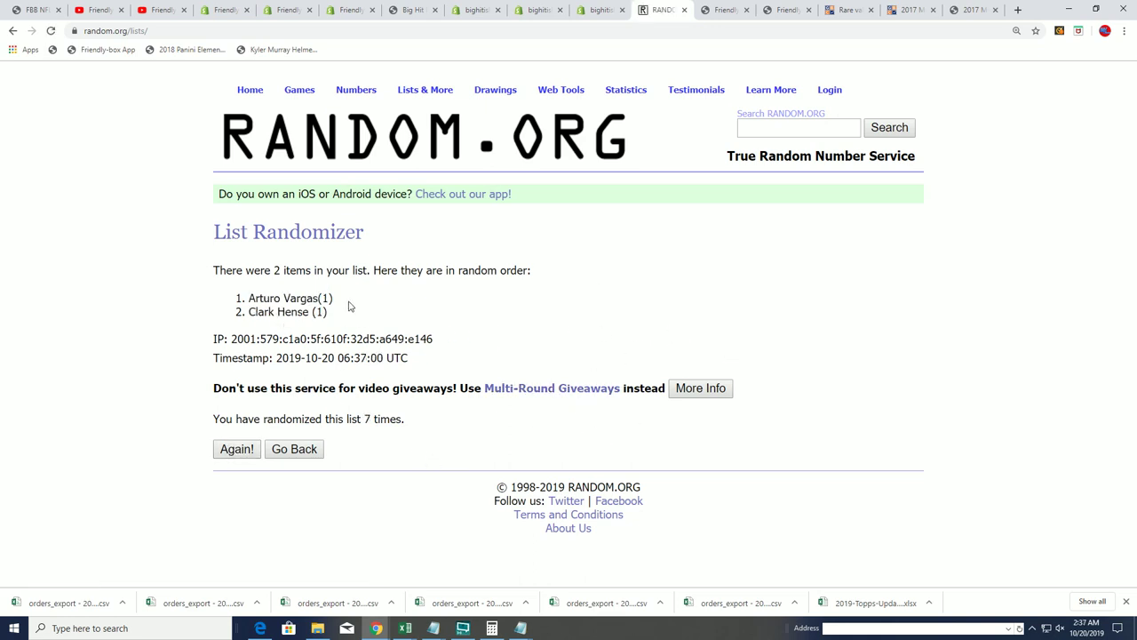
Copy the first-placed entry of the randomized list and remove the losing second participant from the Philadelphia Eagles line in Notepad
drag(350, 306, 239, 299)
drag(339, 302, 244, 299)
right_click(251, 296)
click(272, 304)
key(alt+Tab)
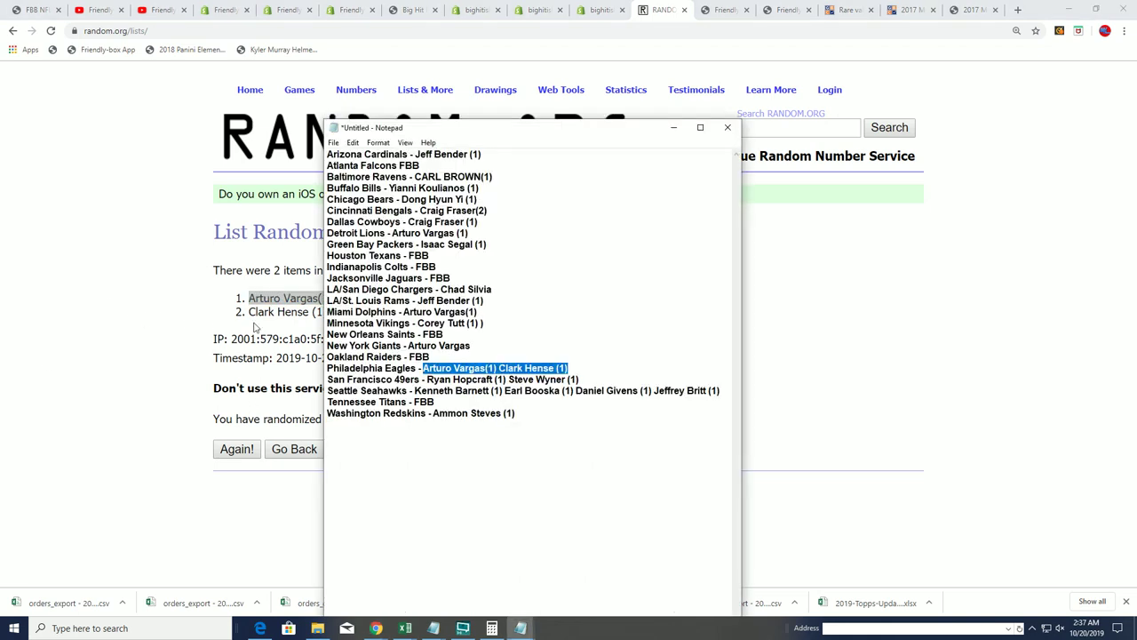
click(500, 368)
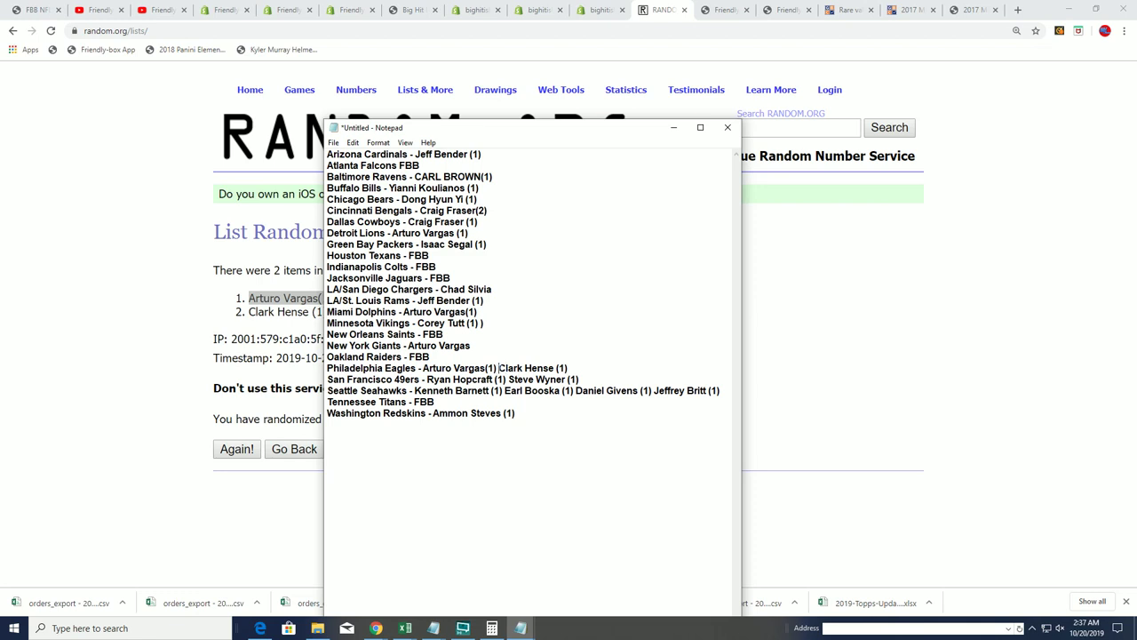
drag(499, 367, 567, 368)
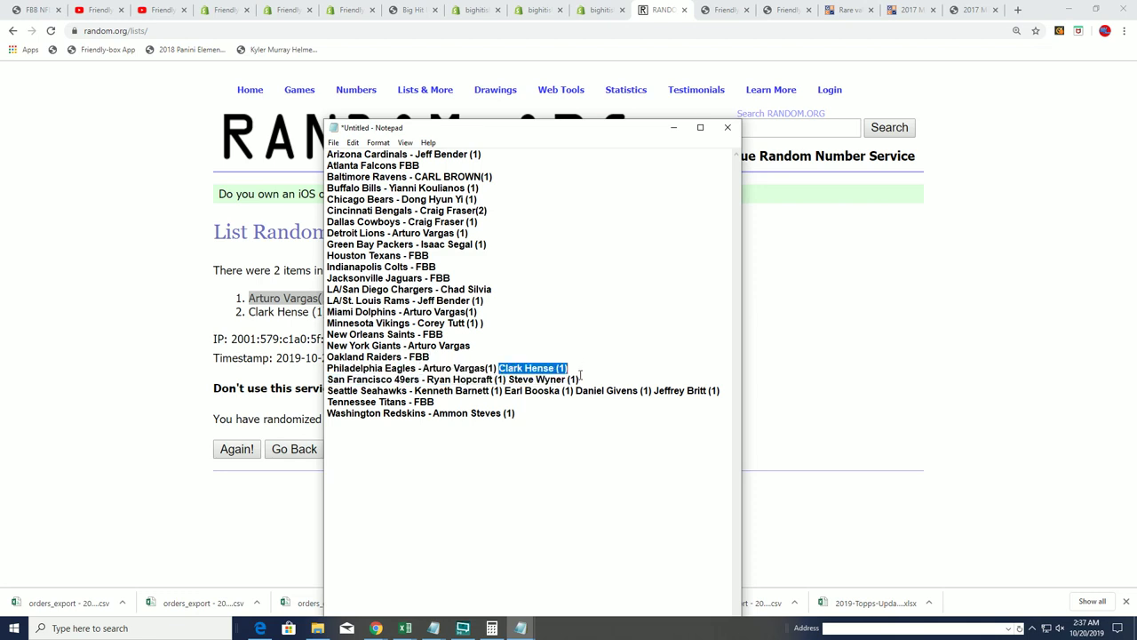
key(ctrl+x)
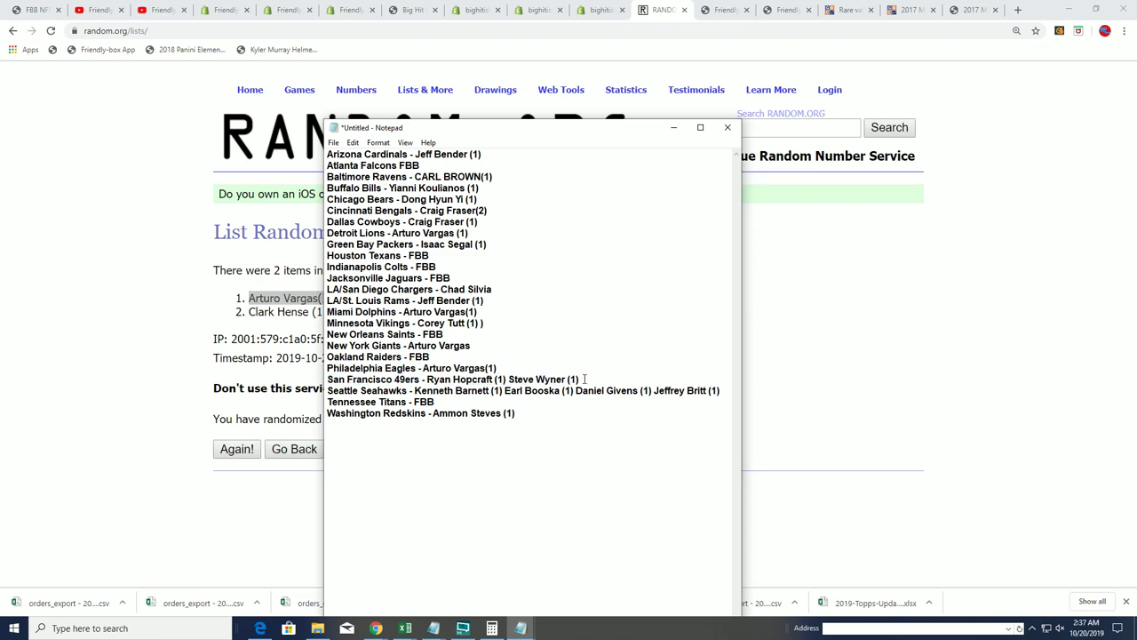
Copy the San Francisco 49ers participants from Notepad into a blank RANDOM.ORG List Randomizer form, with one name per line
drag(585, 378, 428, 379)
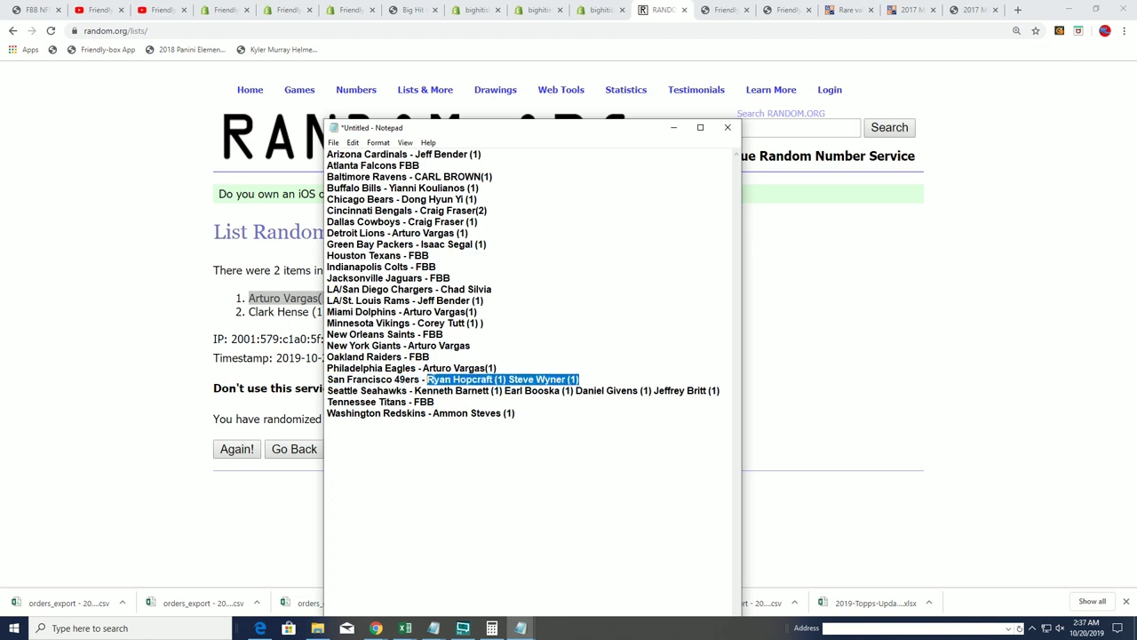
right_click(429, 379)
click(458, 415)
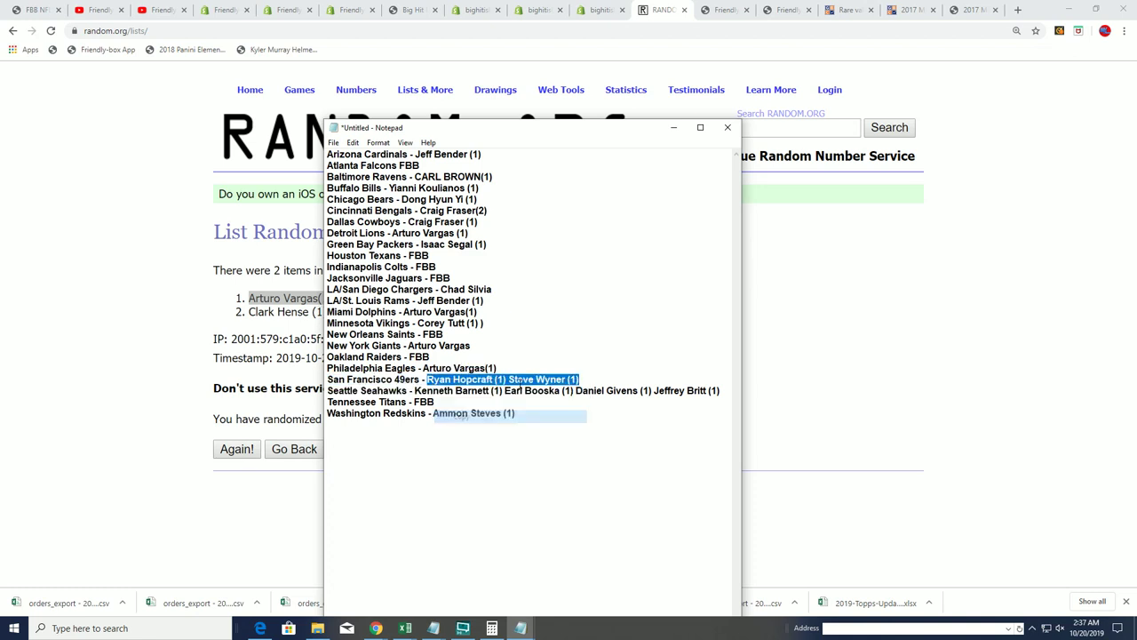
click(683, 129)
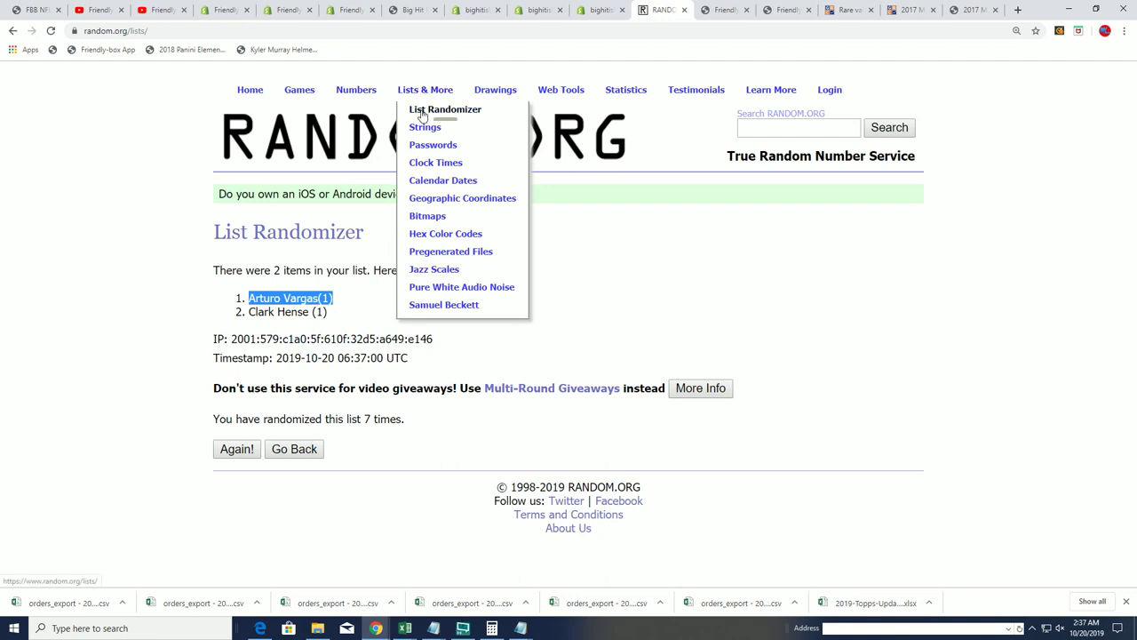
click(423, 114)
click(219, 415)
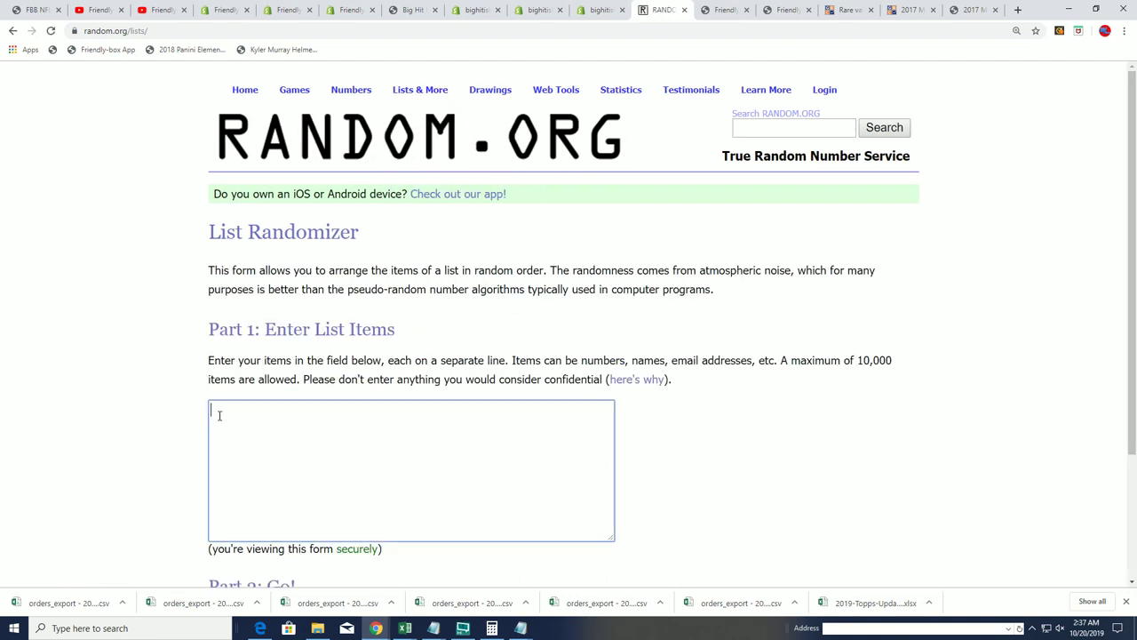
right_click(220, 415)
click(249, 507)
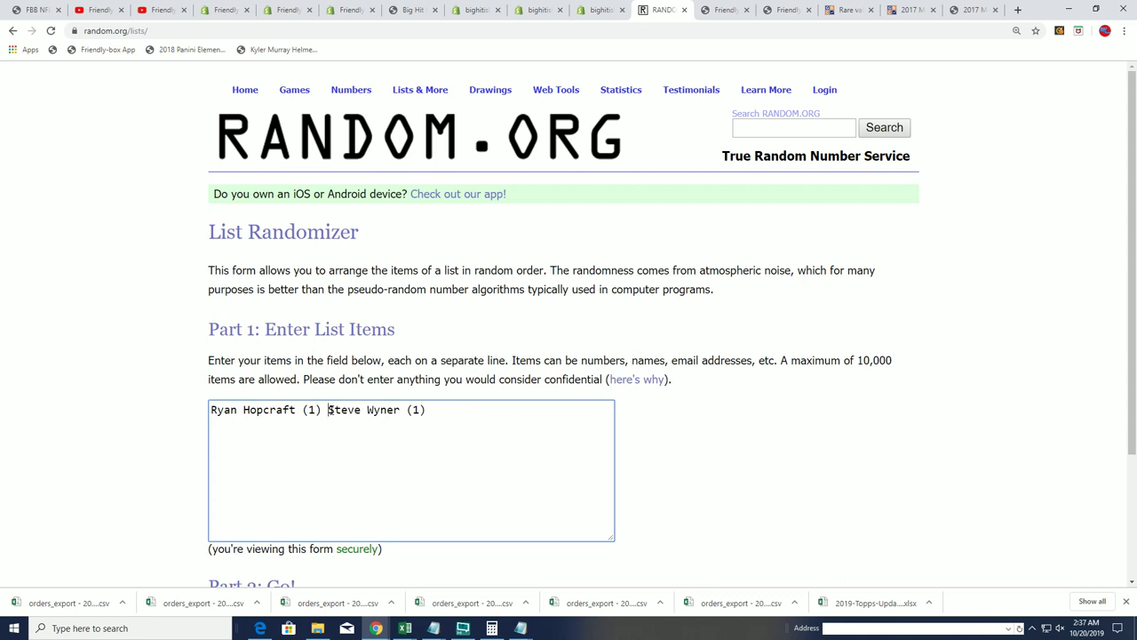
key(Return)
Randomize the San Francisco 49ers list seven times
scroll(625, 455, down, 3)
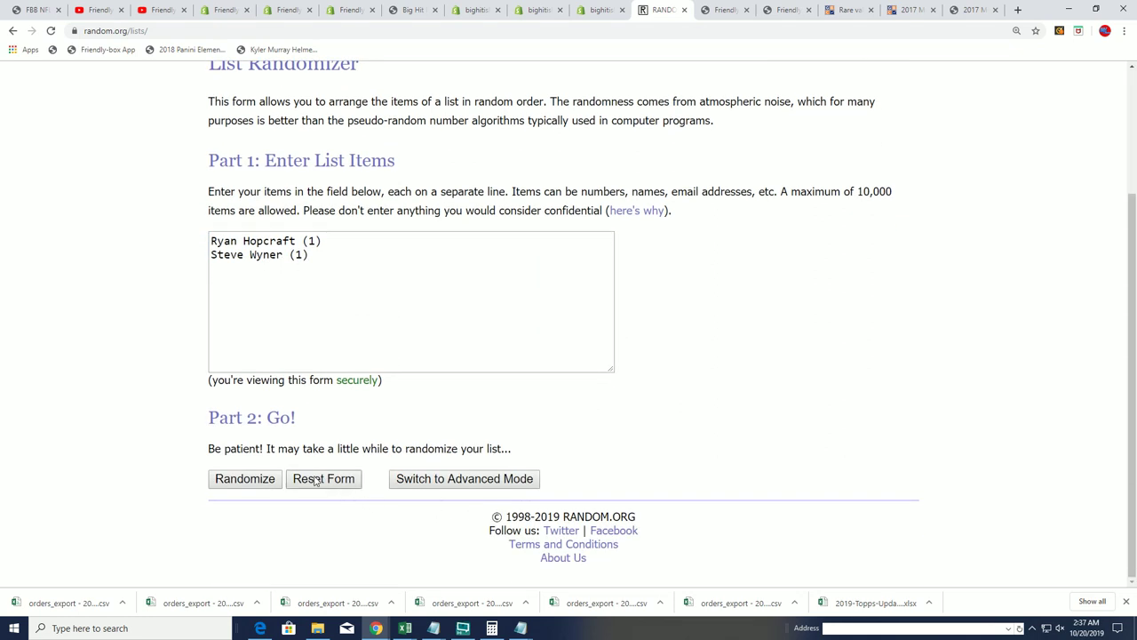
click(245, 478)
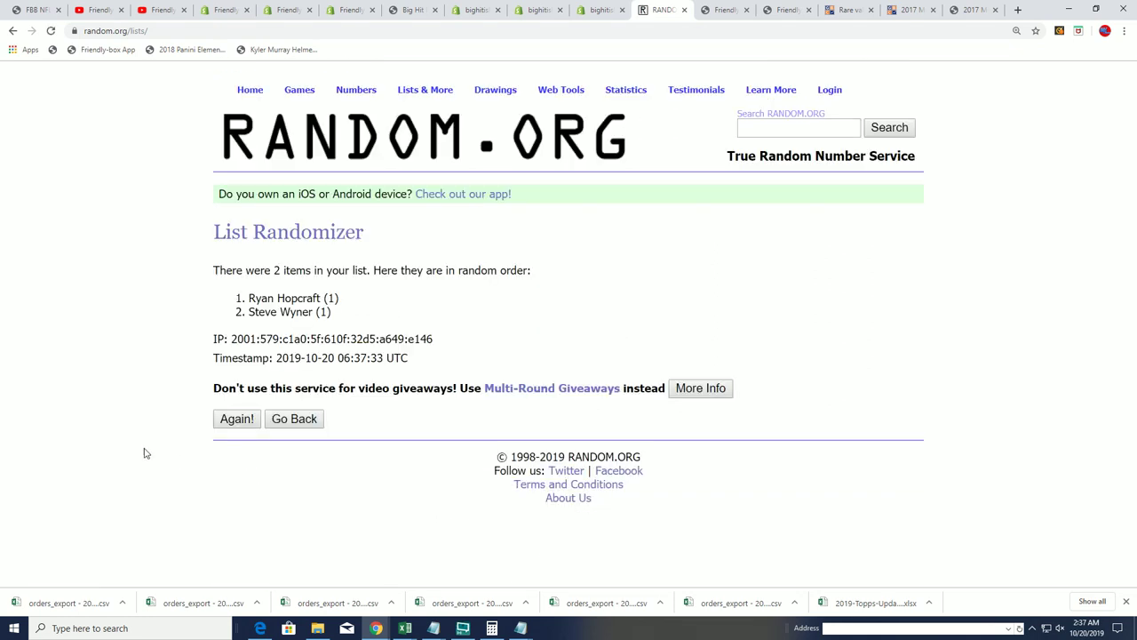
click(237, 420)
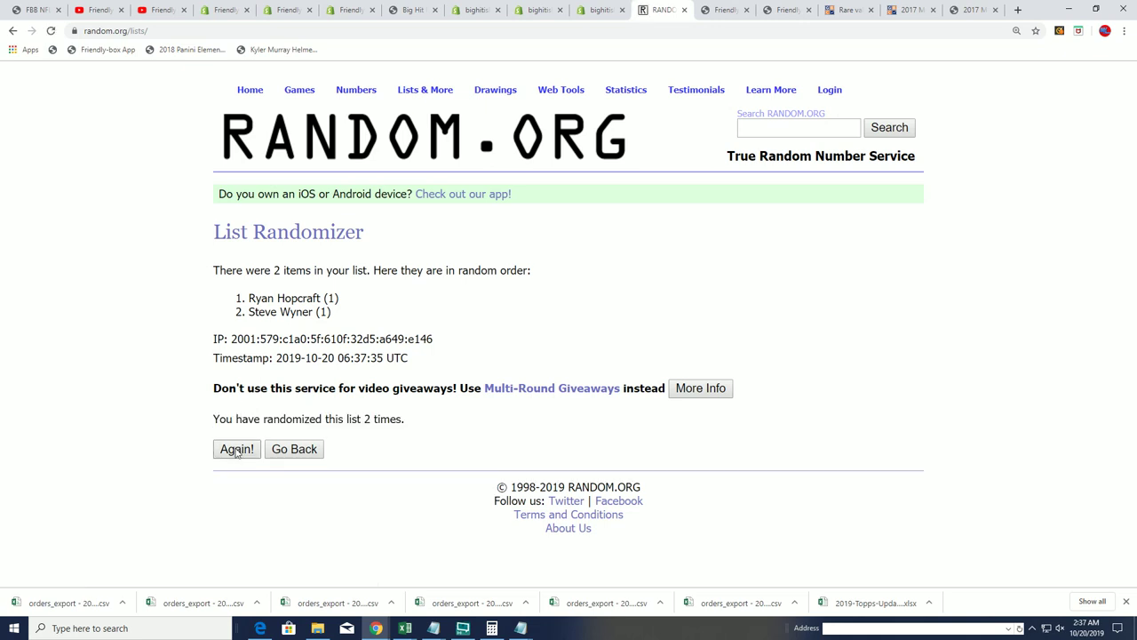
click(236, 449)
click(237, 448)
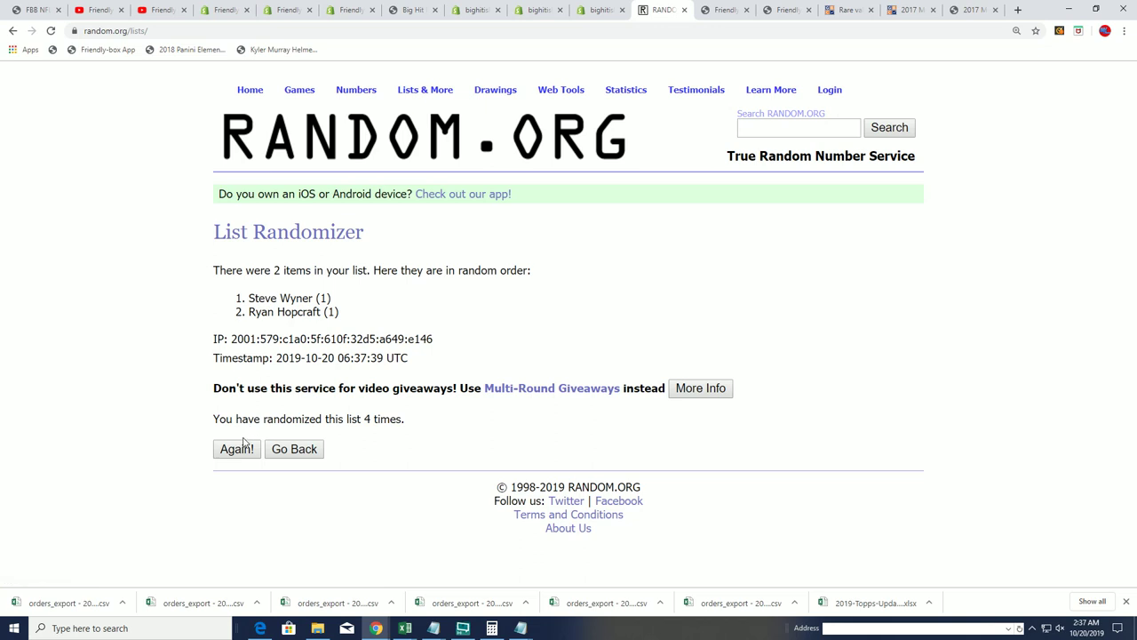
click(240, 450)
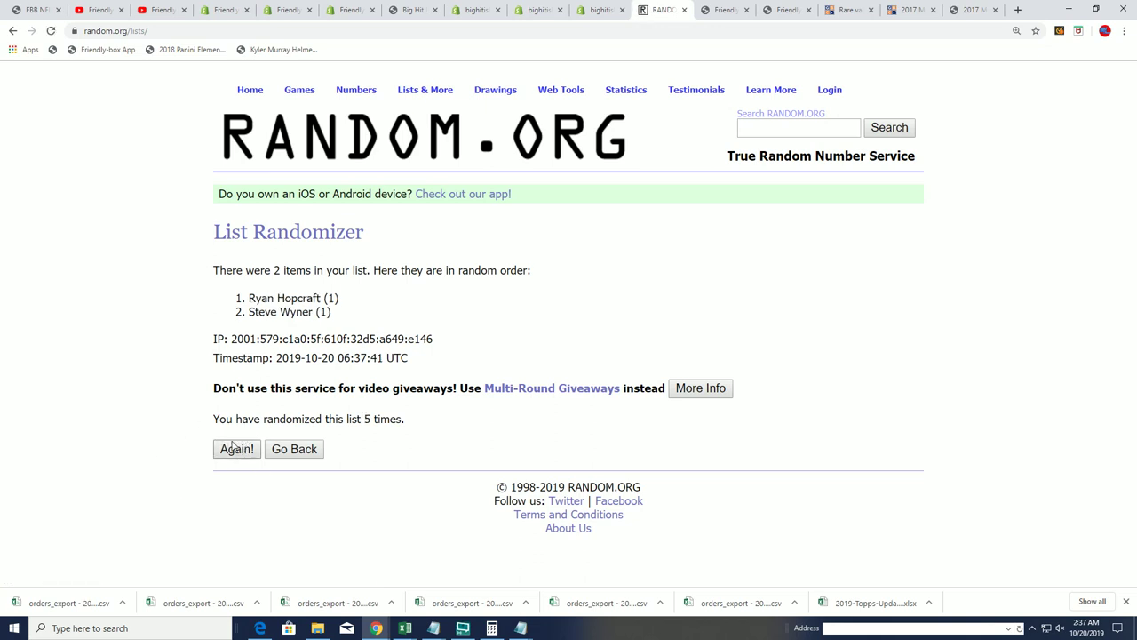
click(237, 449)
click(237, 449)
Copy the first-placed entry of the randomized list and delete the losing second participant from the San Francisco 49ers line in Notepad
mouse_move(261, 298)
mouse_down()
mouse_move(353, 307)
mouse_move(247, 309)
mouse_move(261, 299)
mouse_move(249, 298)
mouse_up()
right_click(253, 296)
click(360, 303)
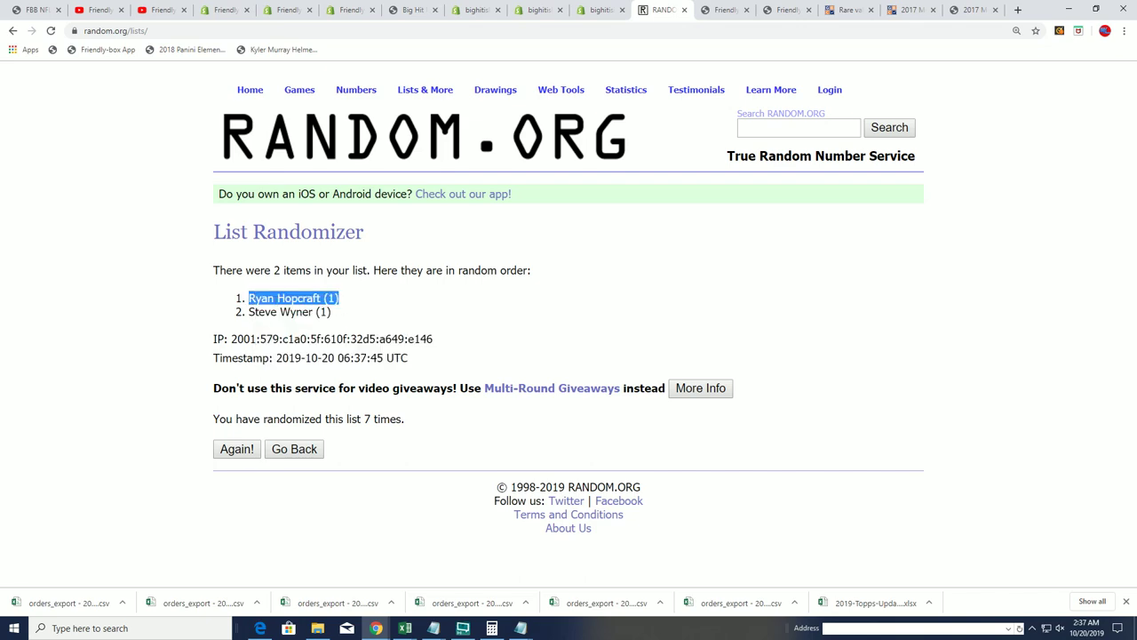
key(alt+Tab)
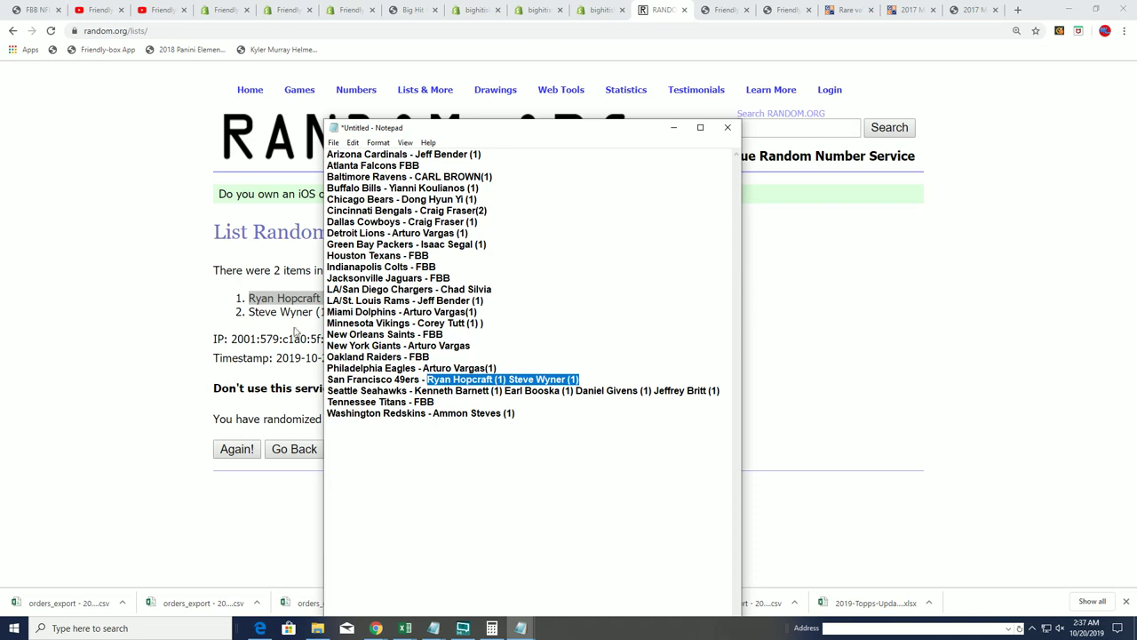
click(536, 378)
drag(579, 379, 506, 380)
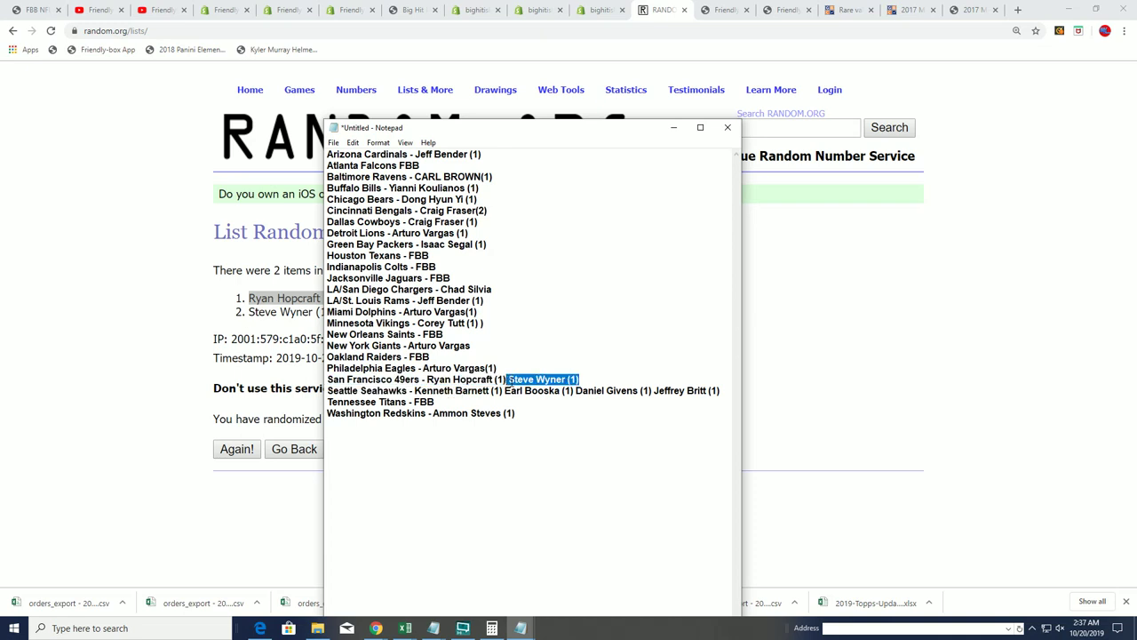
key(Delete)
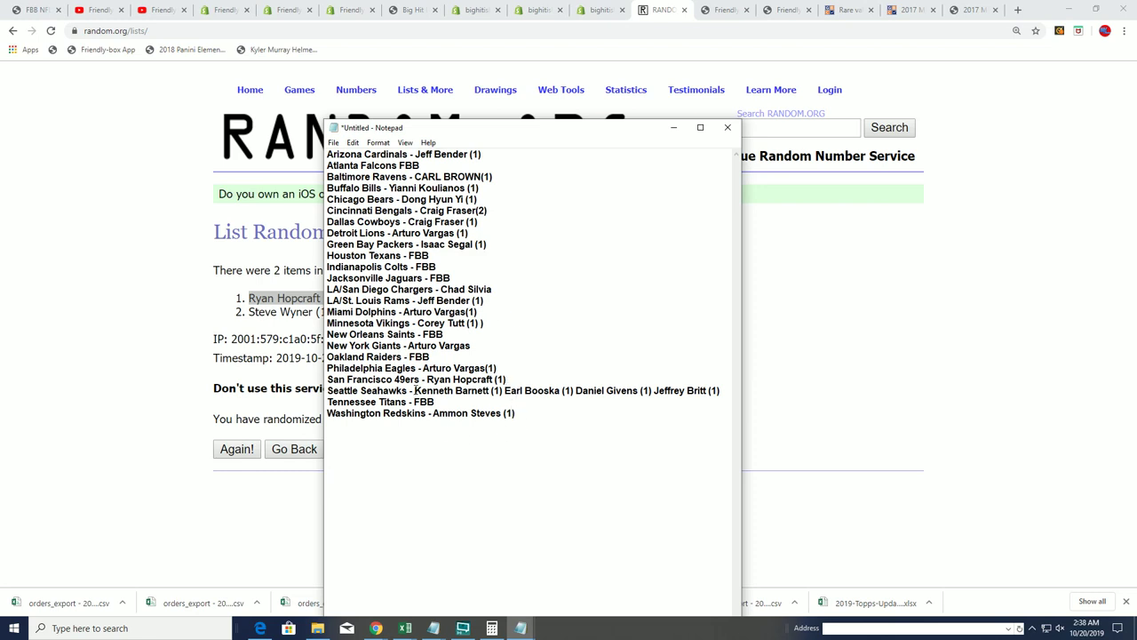
Copy the Seattle Seahawks participants from the Notepad list into a blank RANDOM.ORG List Randomizer form
drag(414, 391, 720, 392)
right_click(710, 396)
click(731, 430)
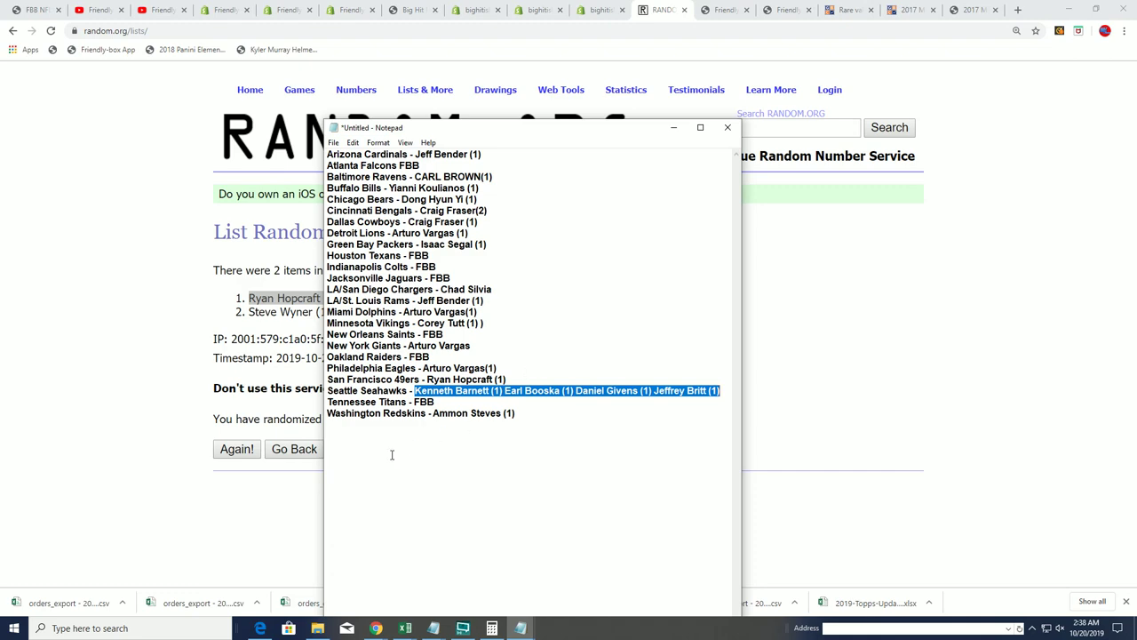
click(674, 127)
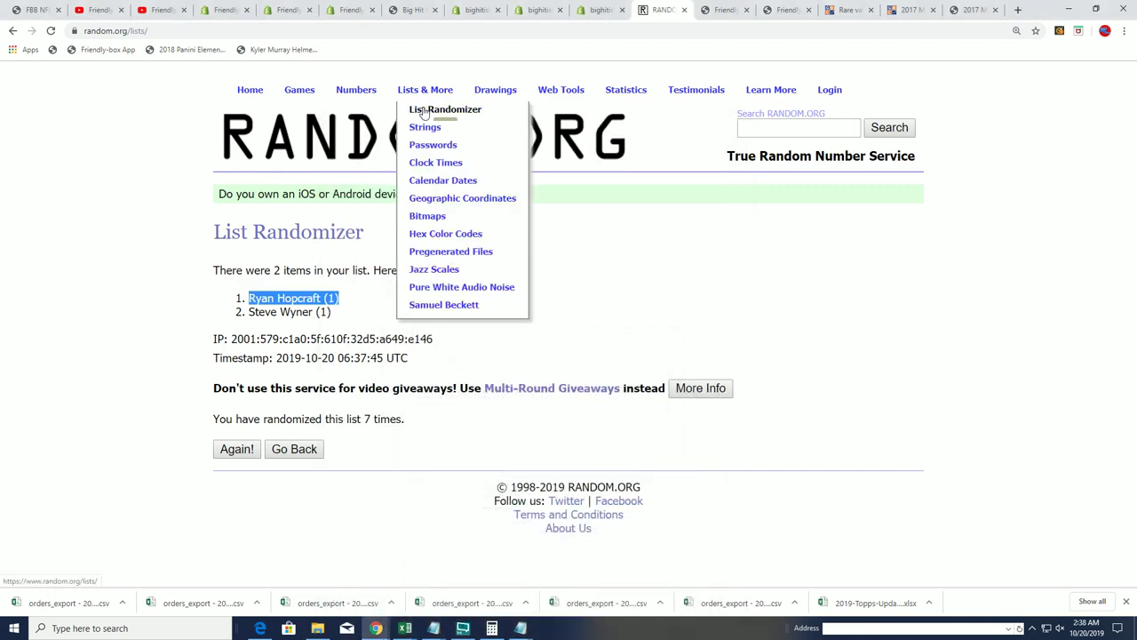
click(425, 112)
click(228, 411)
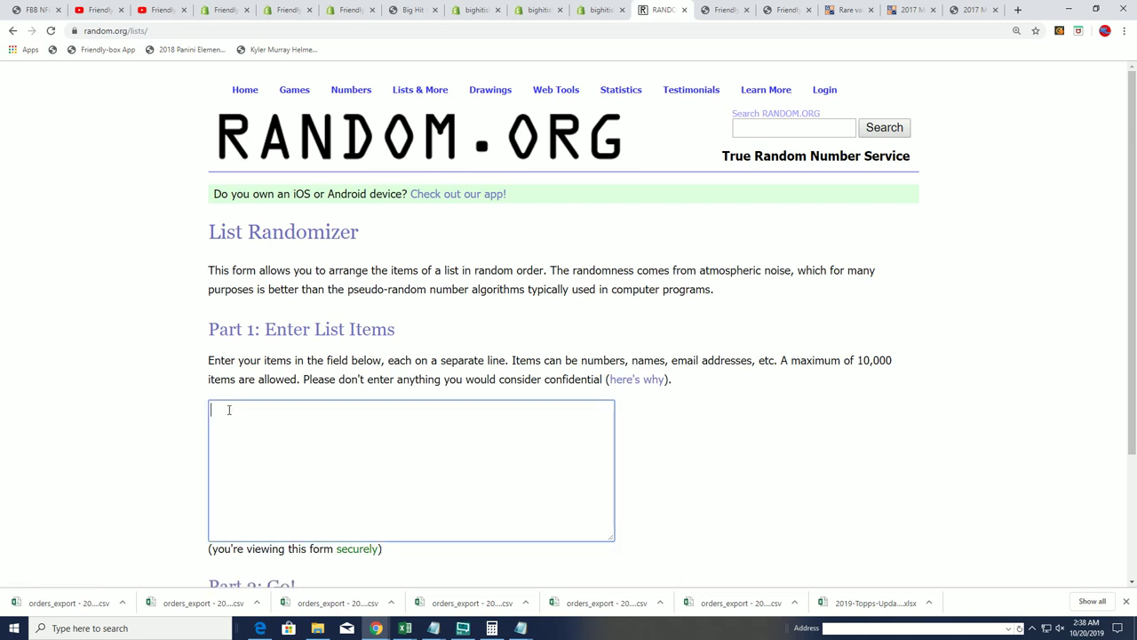
right_click(229, 412)
click(255, 502)
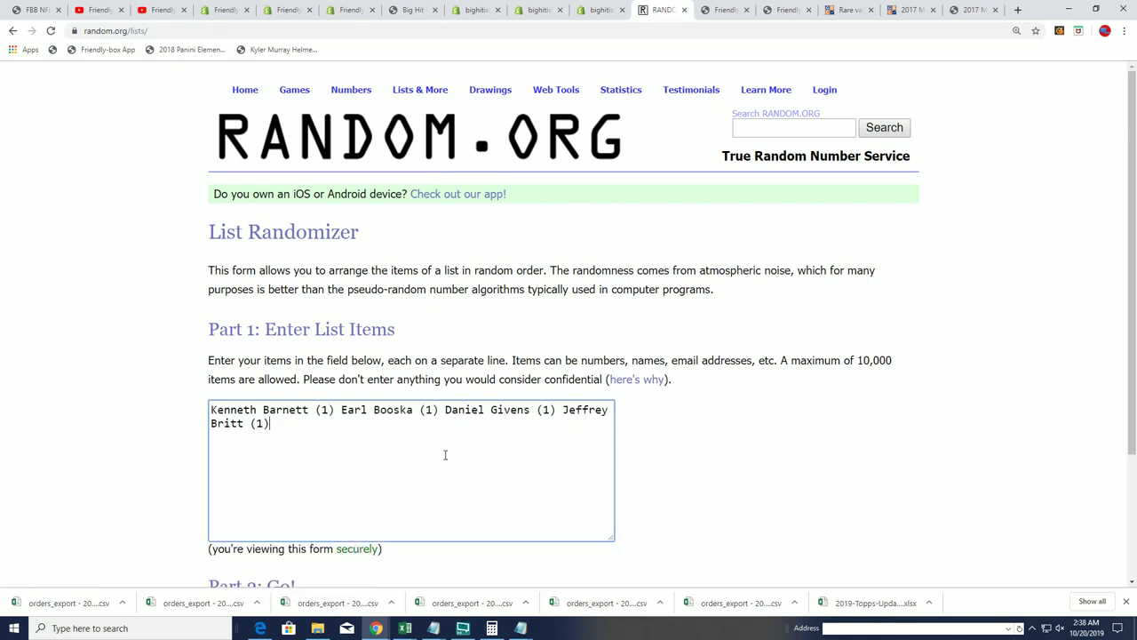
Split the pasted Seattle Seahawks participants so that each of the four names is on its own line
click(341, 409)
key(Return)
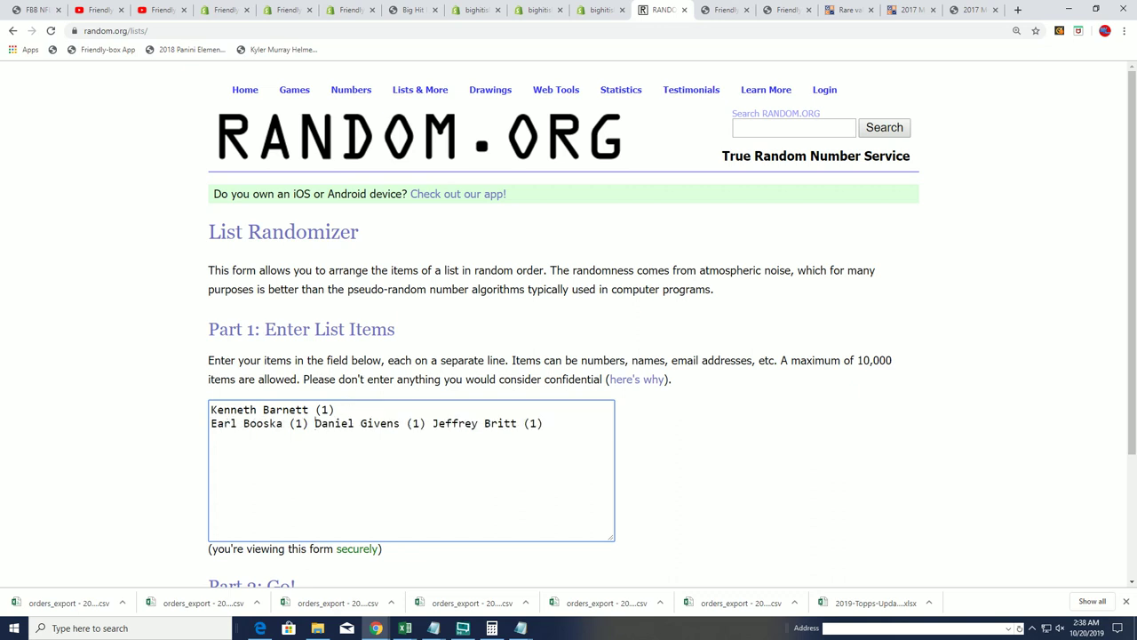
click(316, 424)
key(Return)
click(327, 436)
key(Return)
Randomize the Seattle Seahawks list seven times
scroll(667, 459, down, 2)
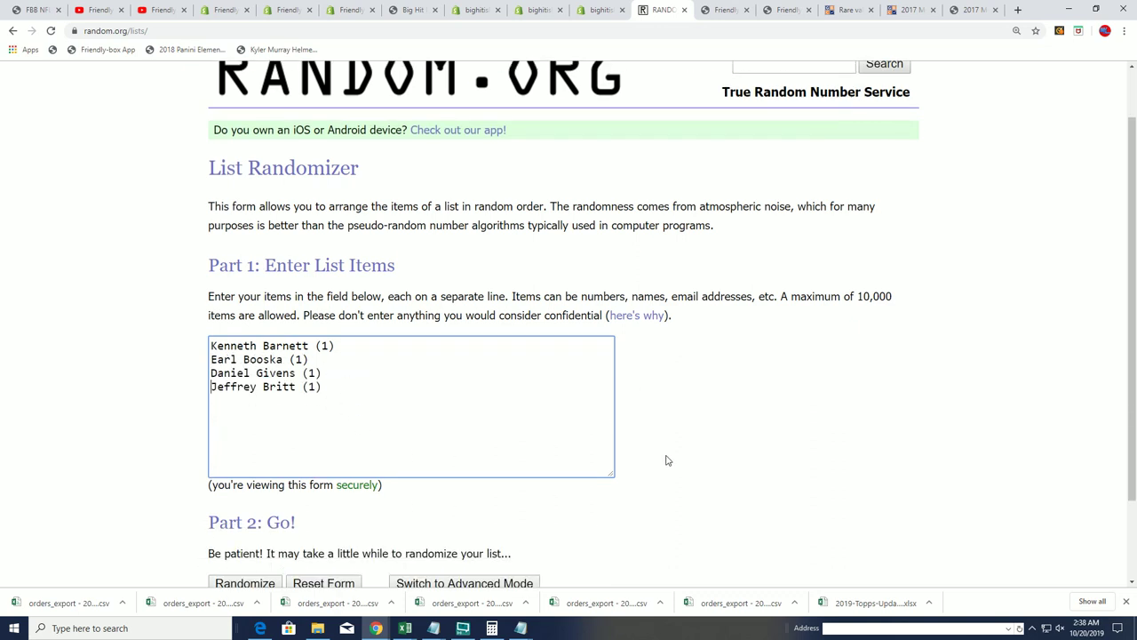
click(245, 480)
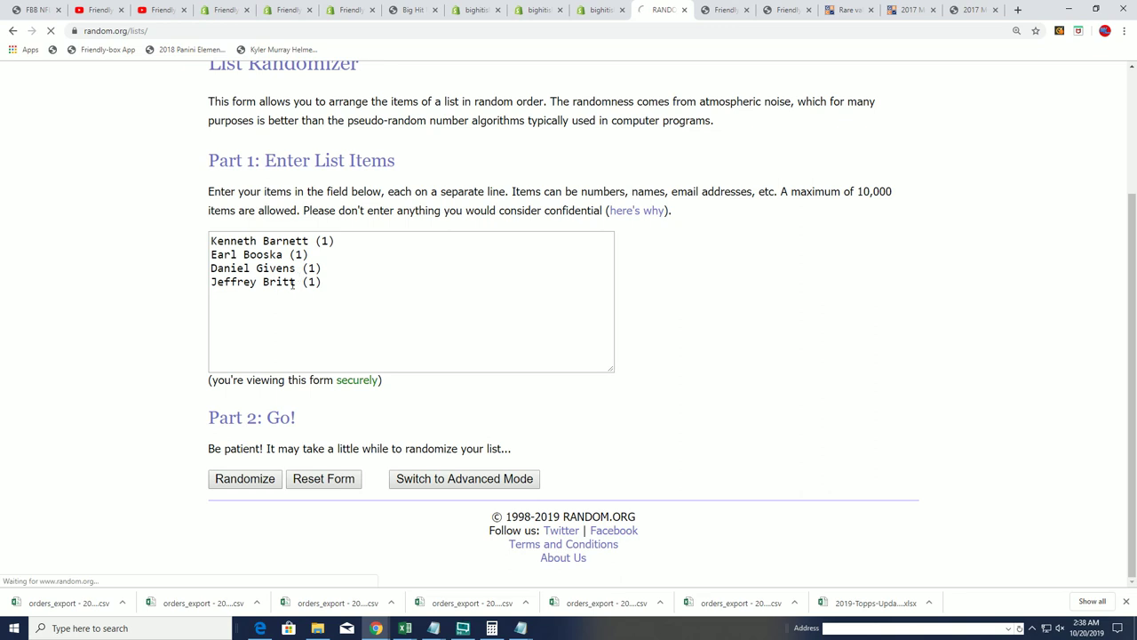
click(240, 451)
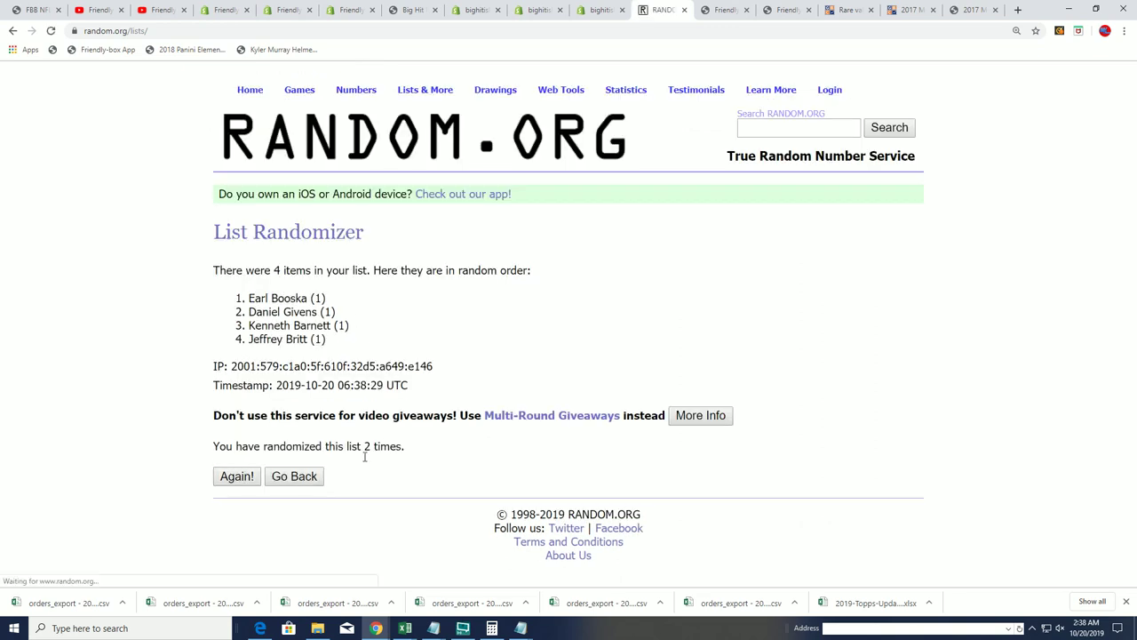
click(237, 476)
click(237, 476)
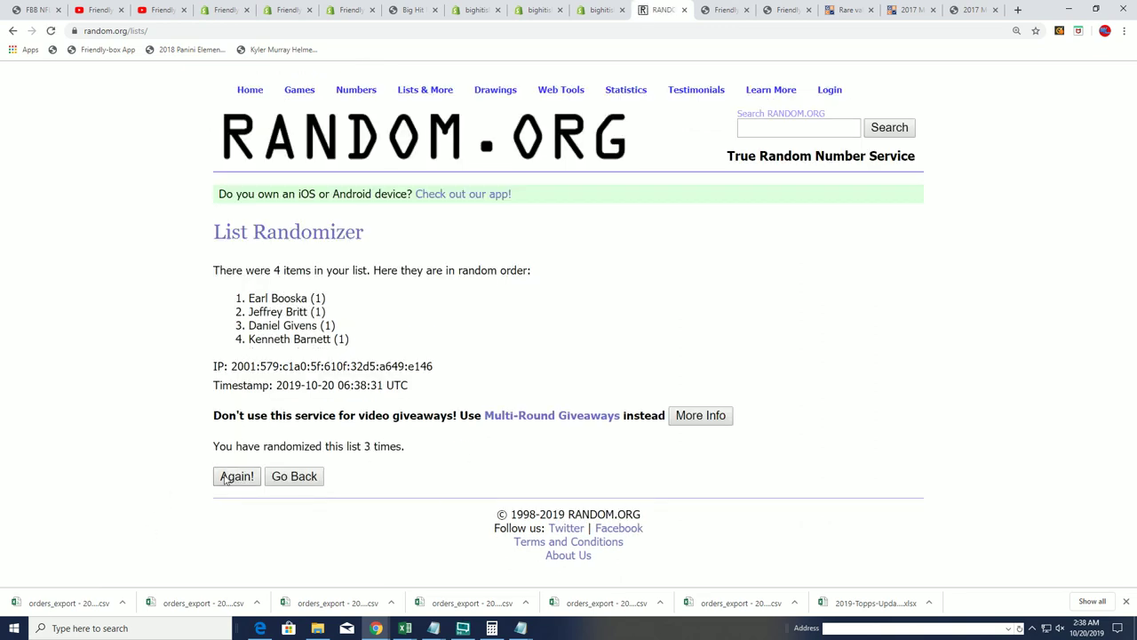
click(231, 481)
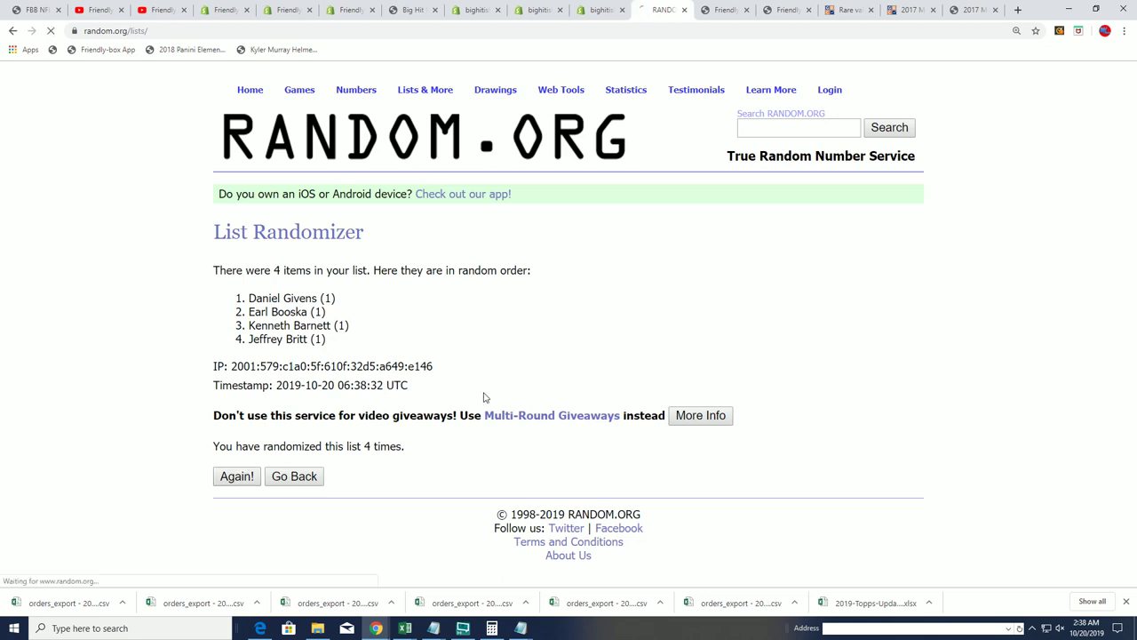
click(238, 480)
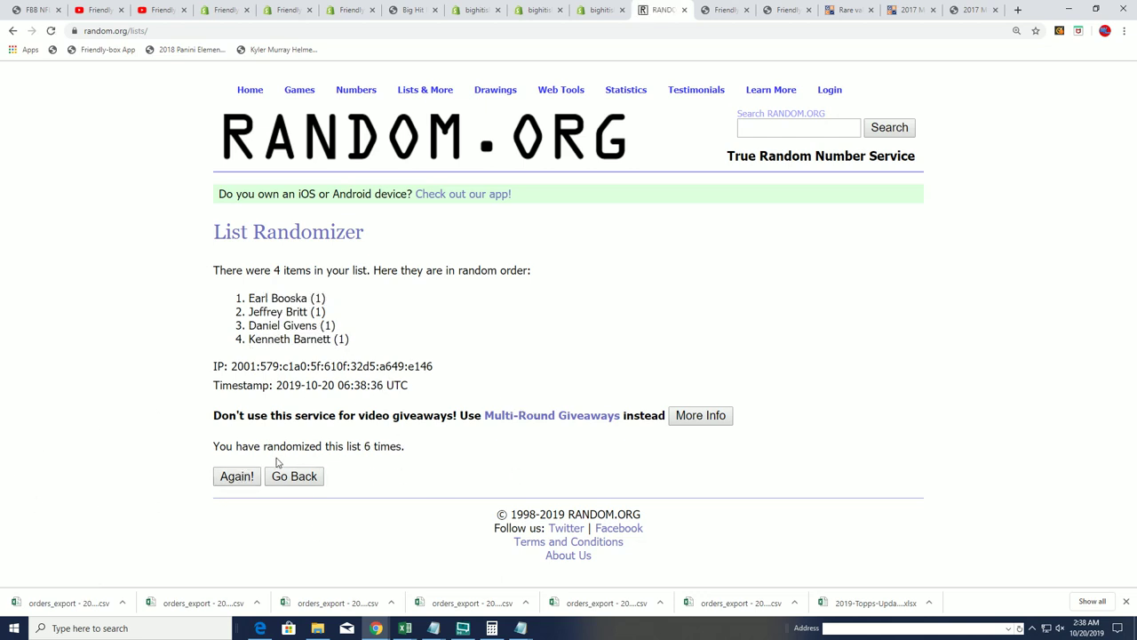
click(236, 476)
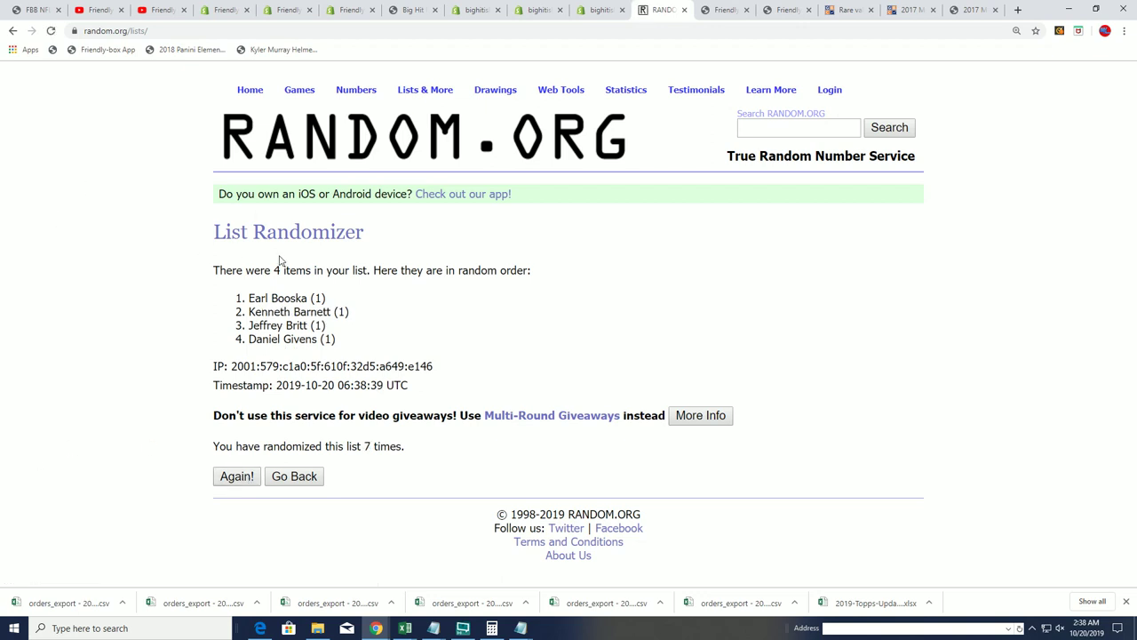
Copy the first-placed entry of the randomized list and replace all participants on the Seattle Seahawks line in Notepad with it
drag(346, 297, 236, 302)
right_click(276, 298)
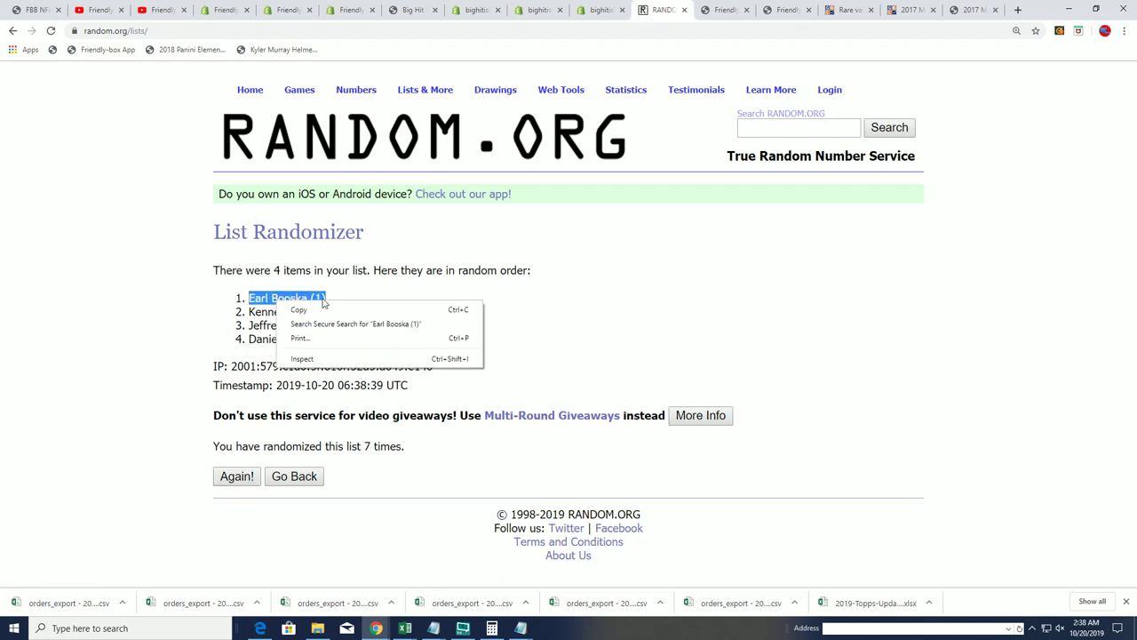
click(296, 311)
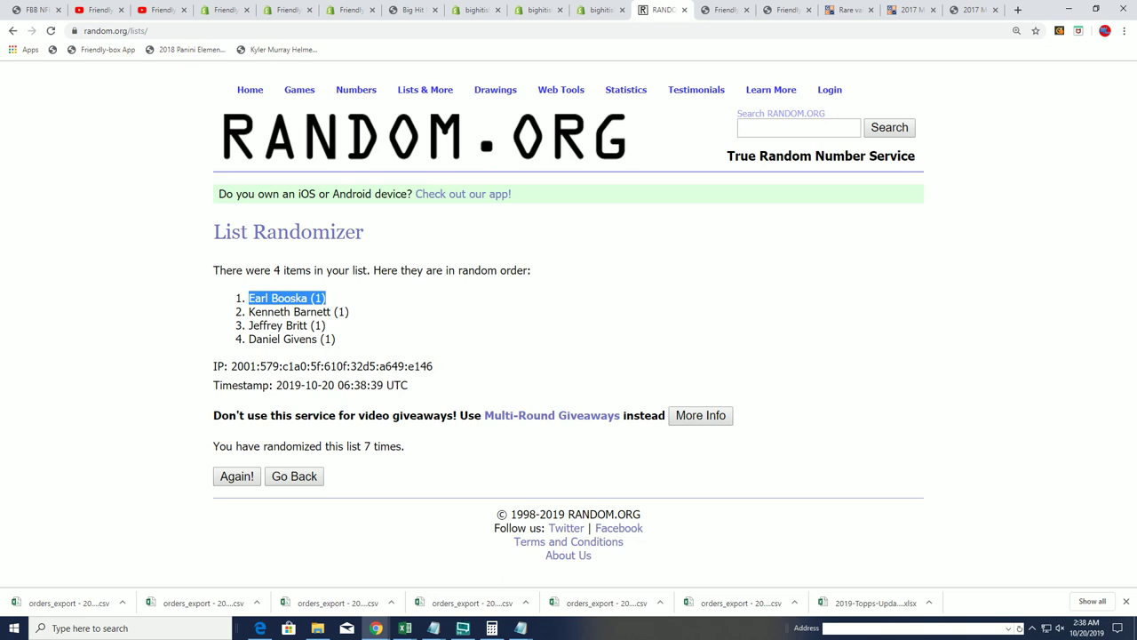
key(alt+Tab)
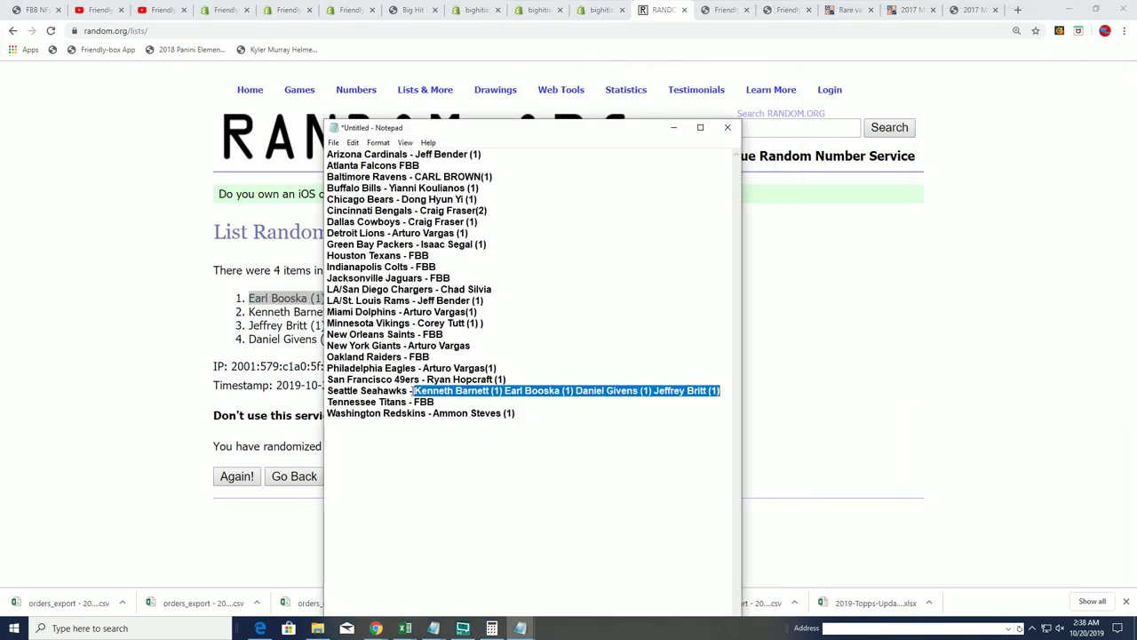
drag(413, 389, 435, 402)
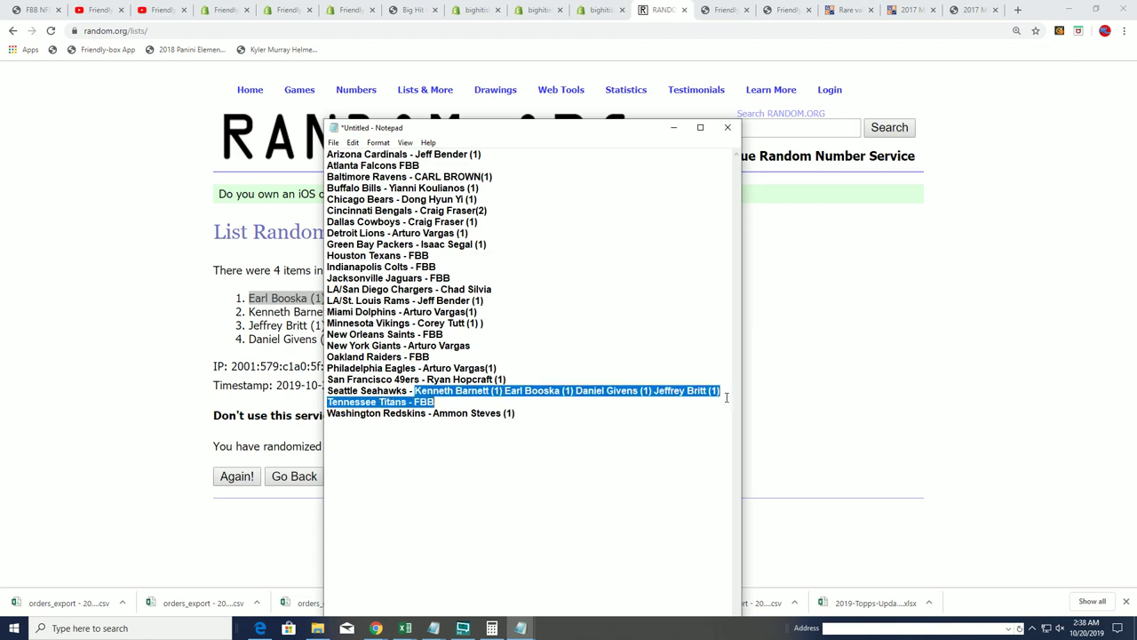
click(651, 405)
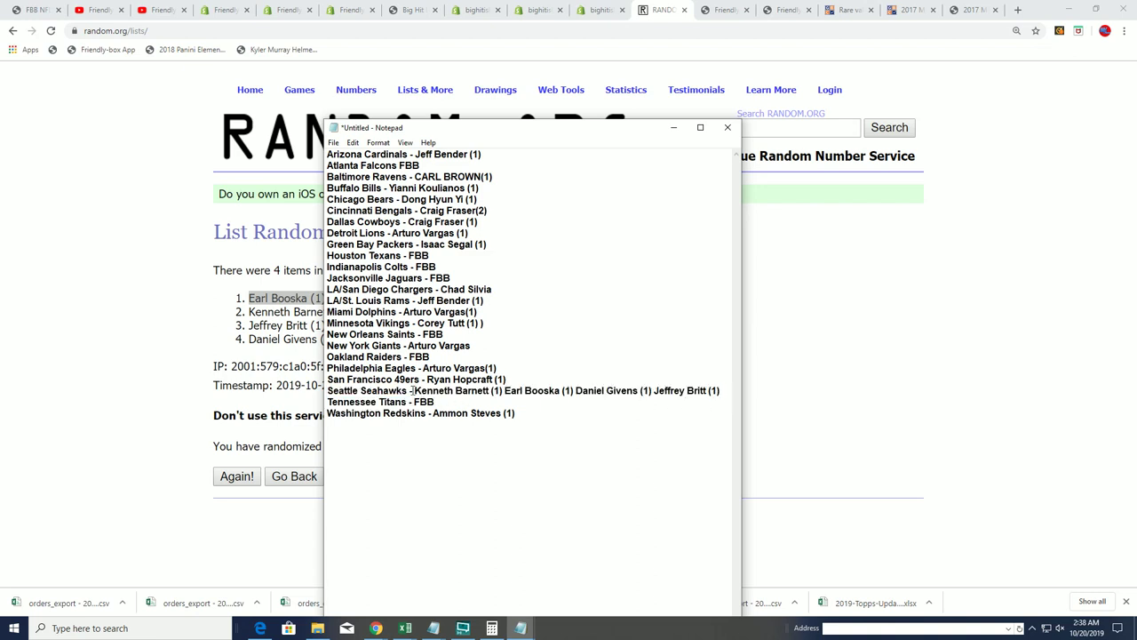
drag(411, 390, 718, 391)
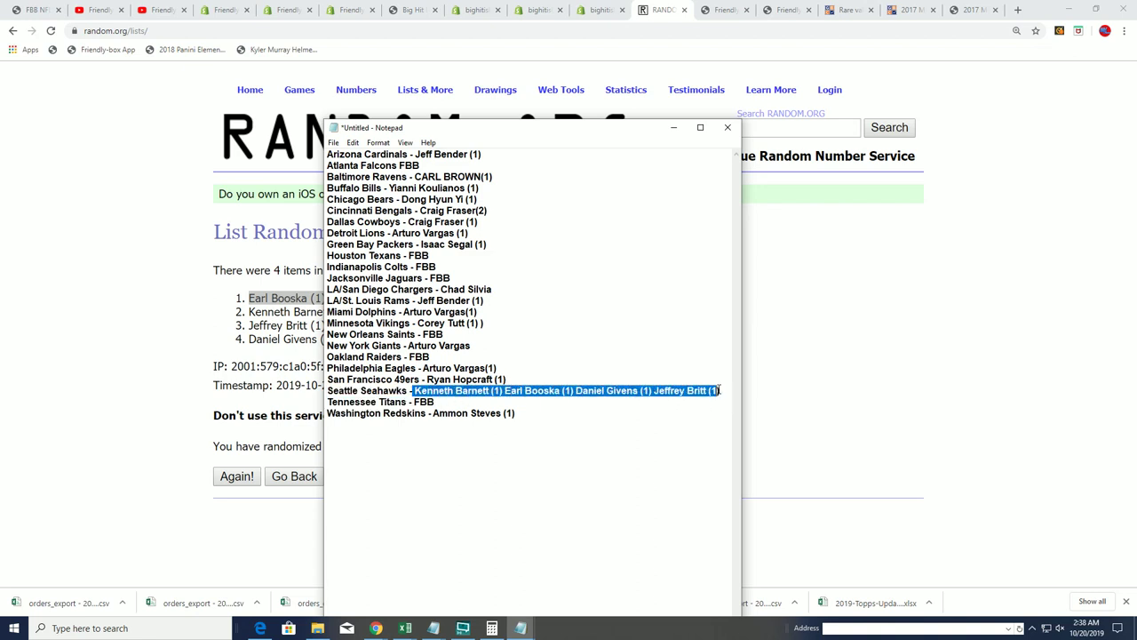
key(BackSpace)
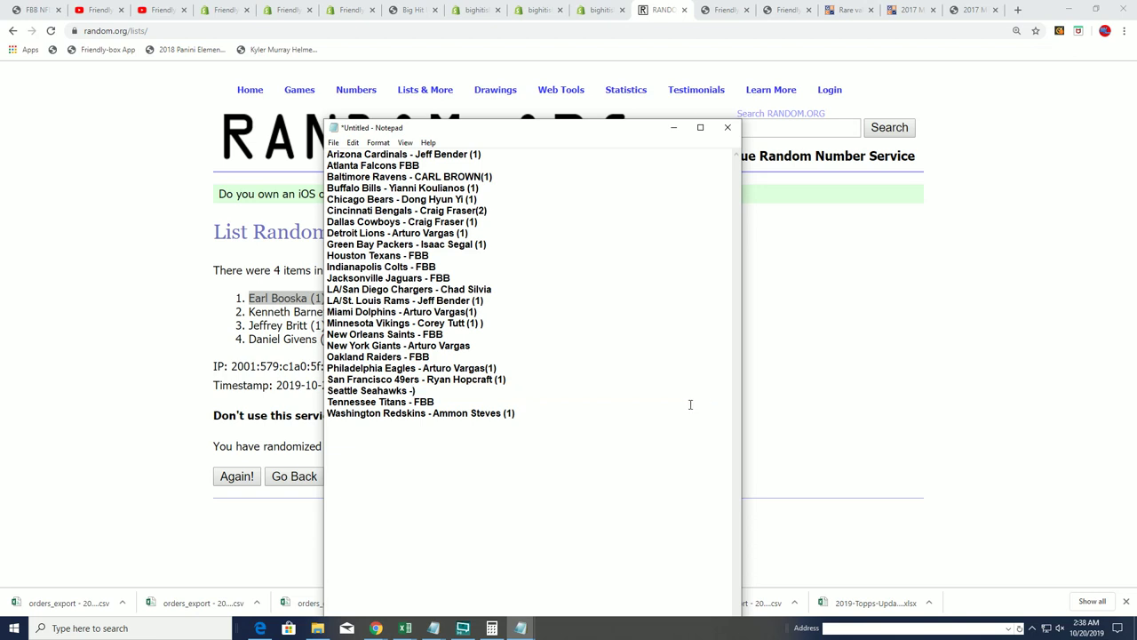
key(ctrl+v)
text())
Insert a blank line above the Arizona Cardinals line at the start of the Notepad list
drag(543, 417, 432, 414)
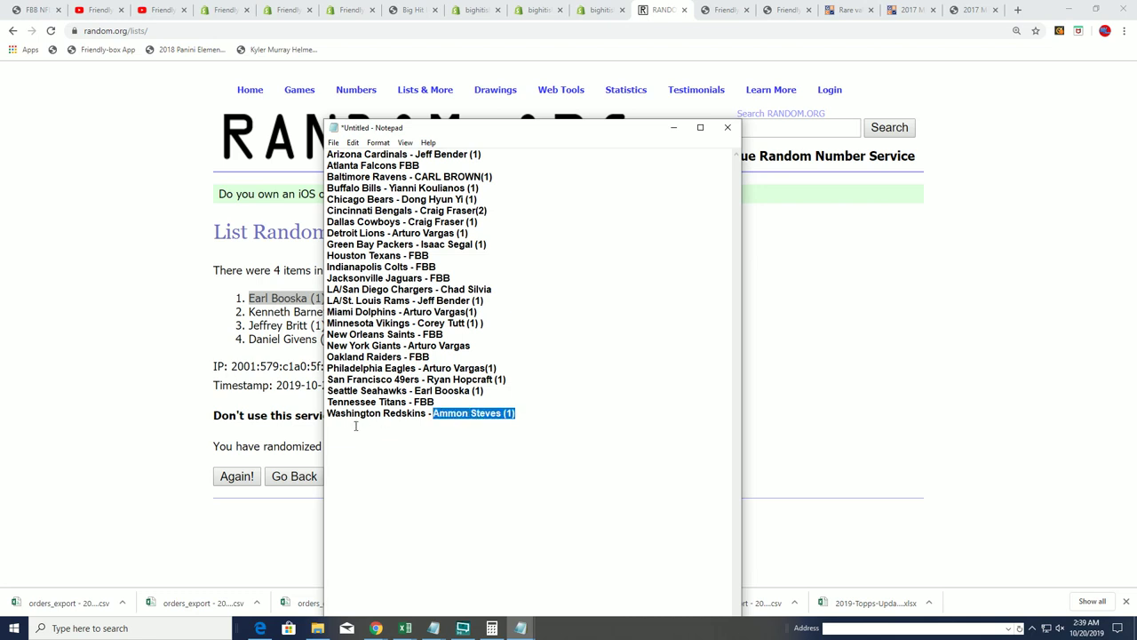
click(572, 281)
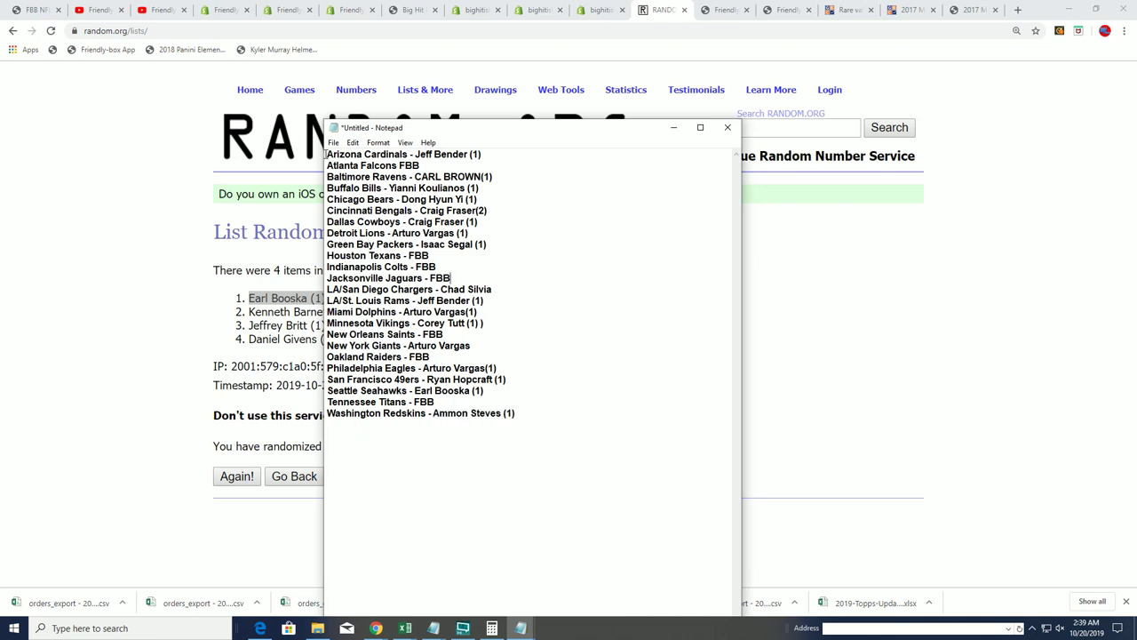
key(Return)
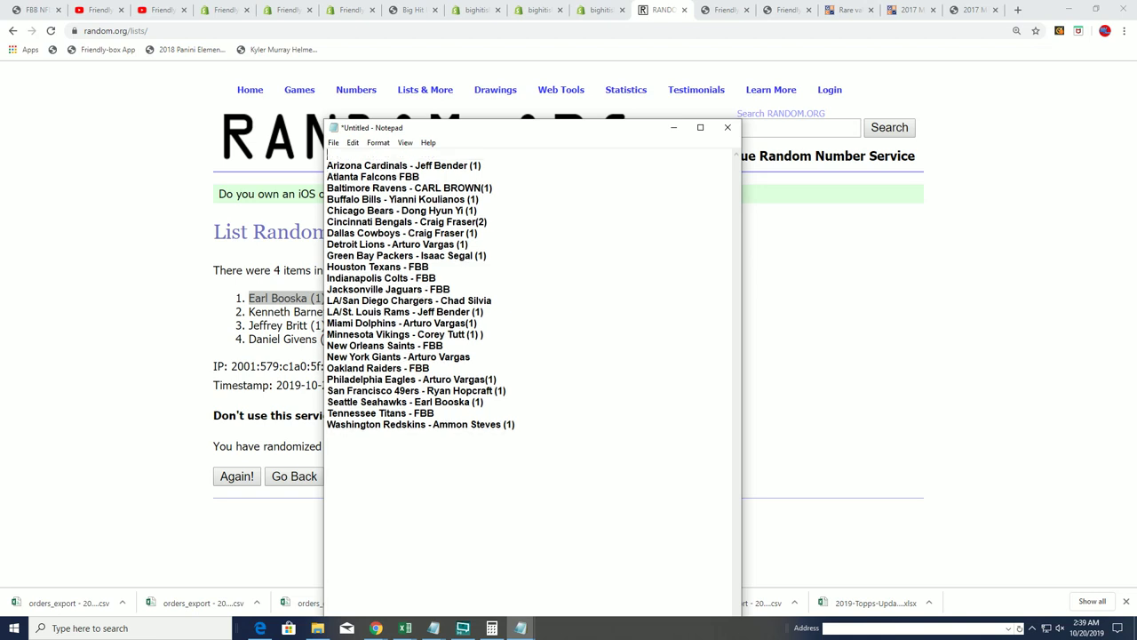
Copy all the team lines in Notepad, from Arizona Cardinals through Washington Redskins
drag(327, 162, 516, 425)
click(555, 424)
key(shift+Down)
key(shift+Down)
key(shift+Down)
key(shift+Down)
key(shift+Down)
key(shift+Down)
key(shift+Down)
key(shift+Down)
key(shift+Down)
key(shift+Down)
key(shift+Down)
key(shift+Down)
key(shift+Down)
key(shift+Down)
key(shift+Down)
key(shift+Down)
key(shift+Down)
key(shift+Down)
key(shift+Down)
key(shift+Down)
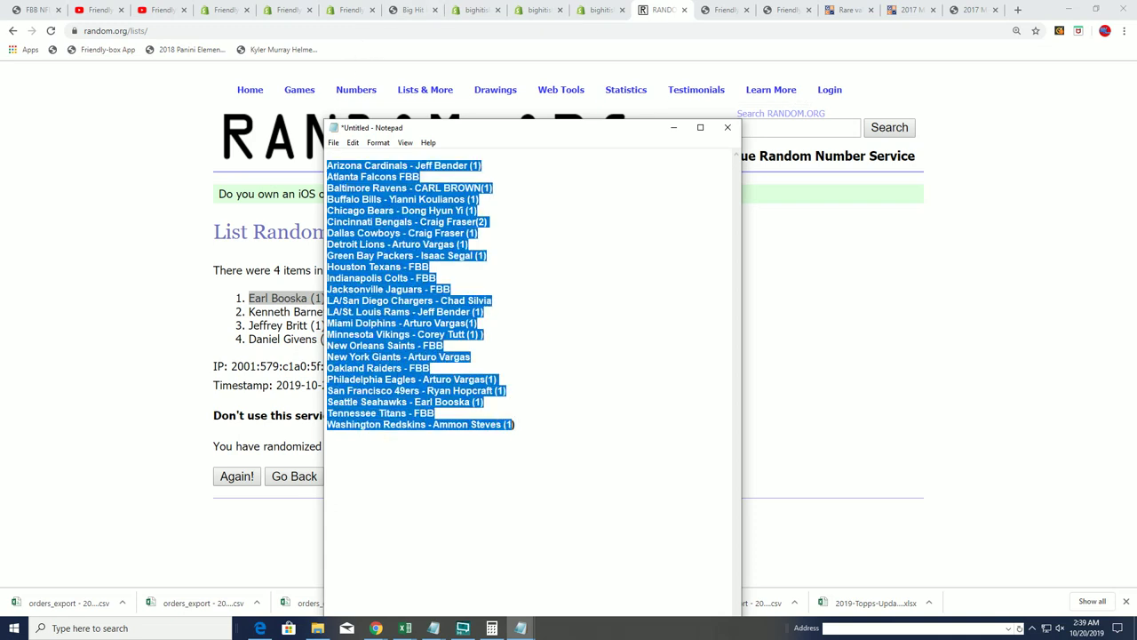
right_click(399, 189)
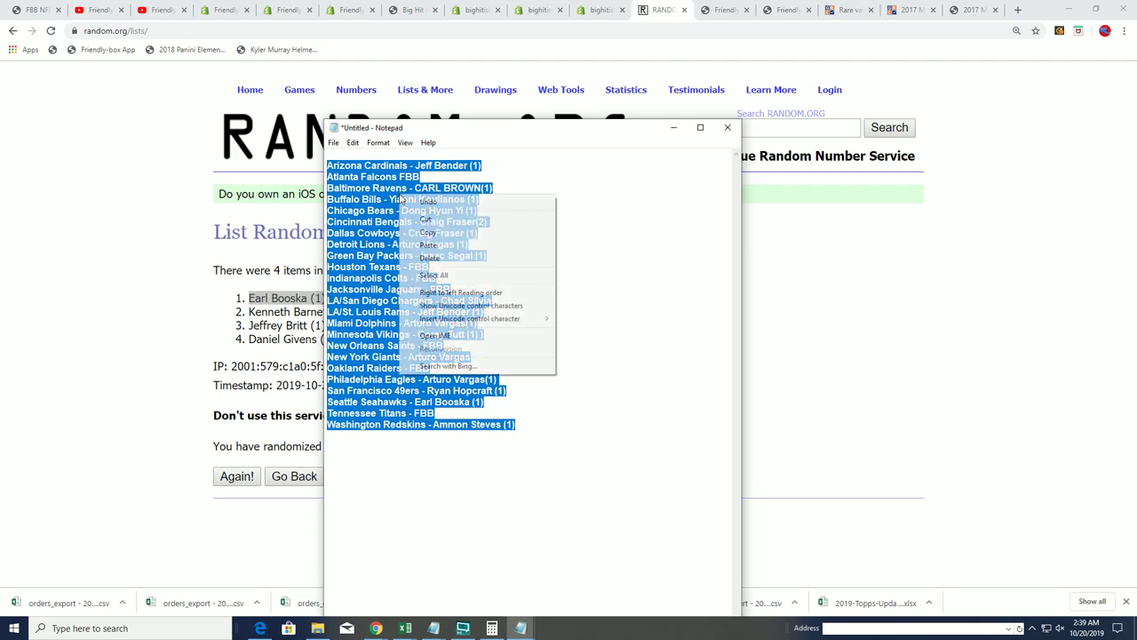
click(428, 233)
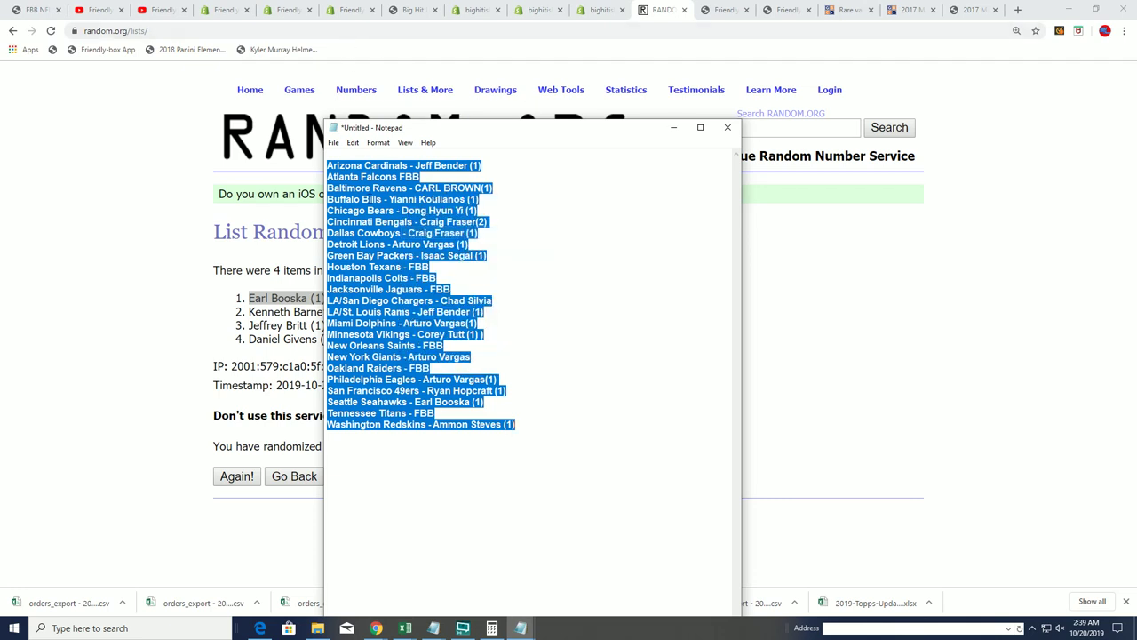
right_click(372, 211)
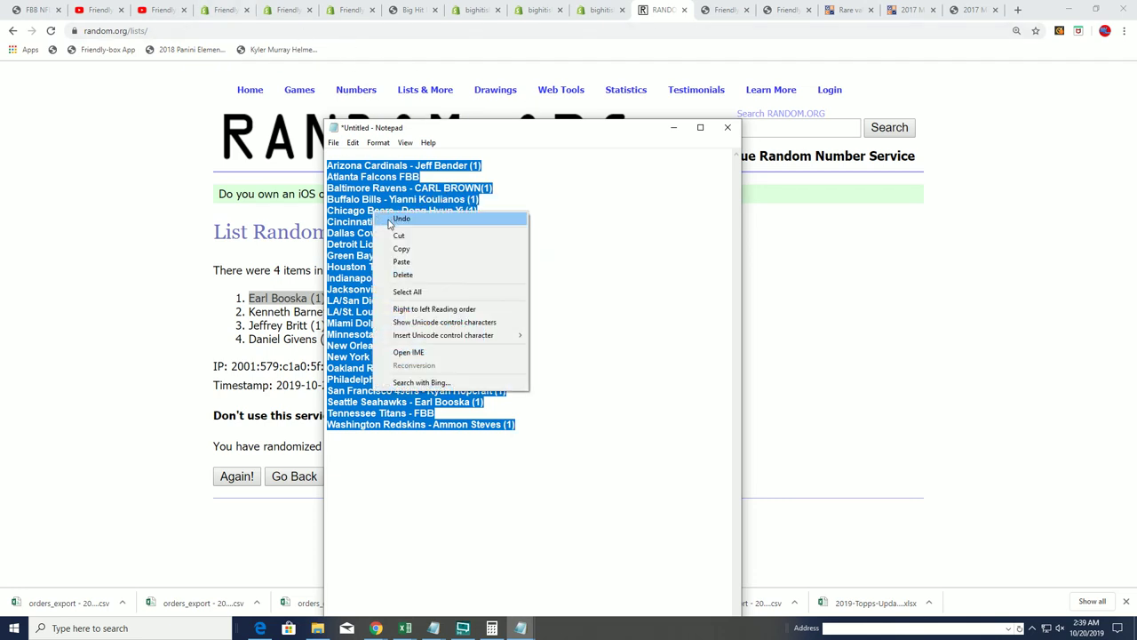
click(399, 249)
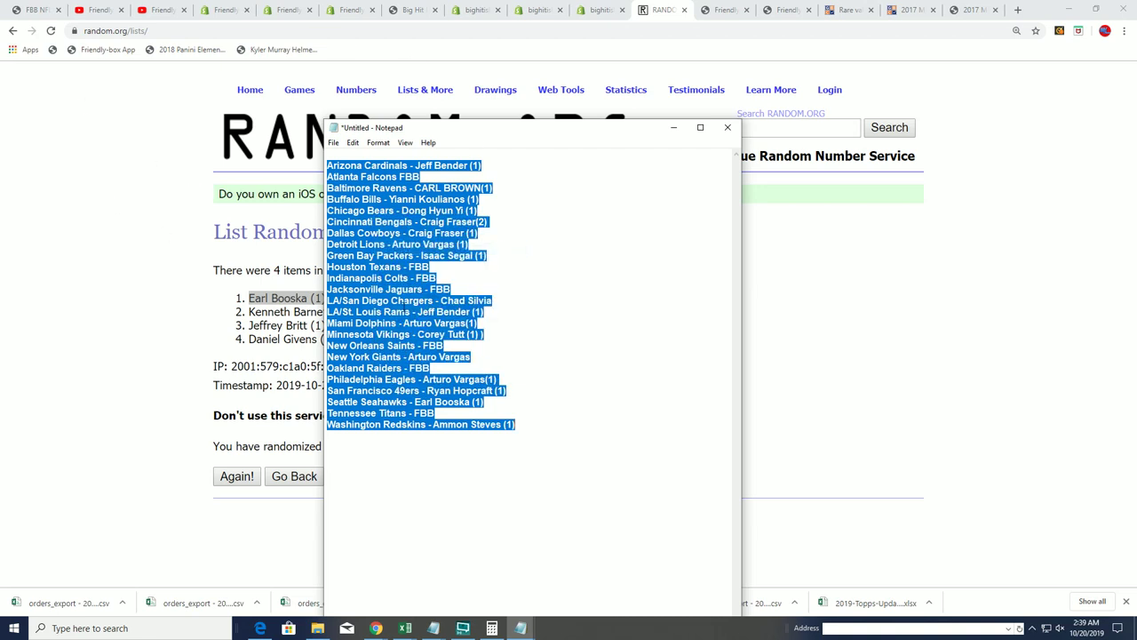